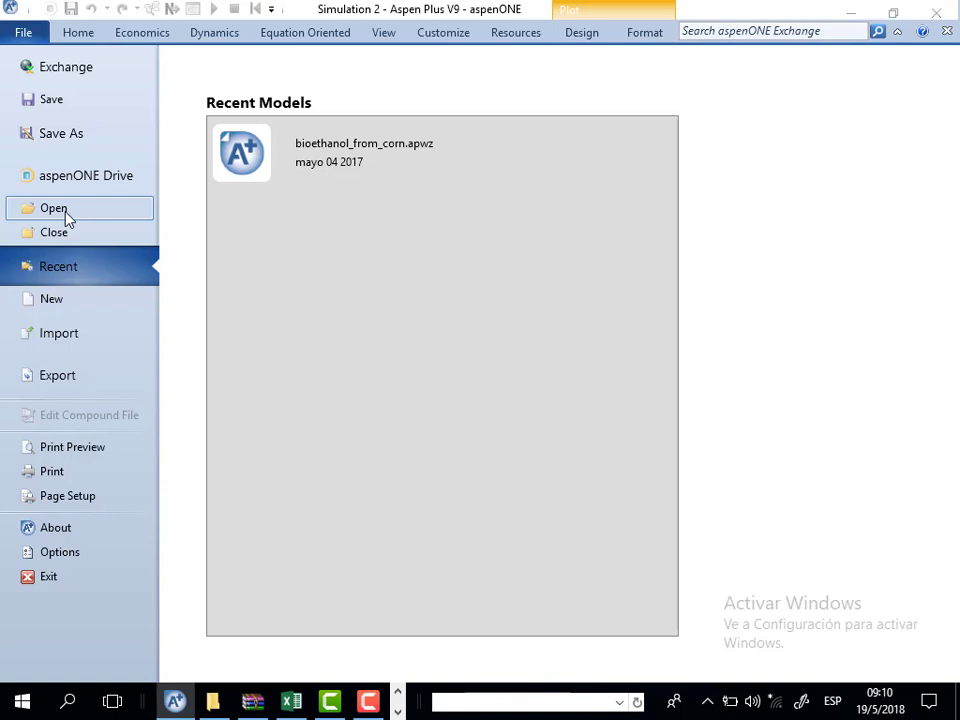
Create a new blank simulation, closing the current run without saving changes to Simulation 2
left_click(66, 219)
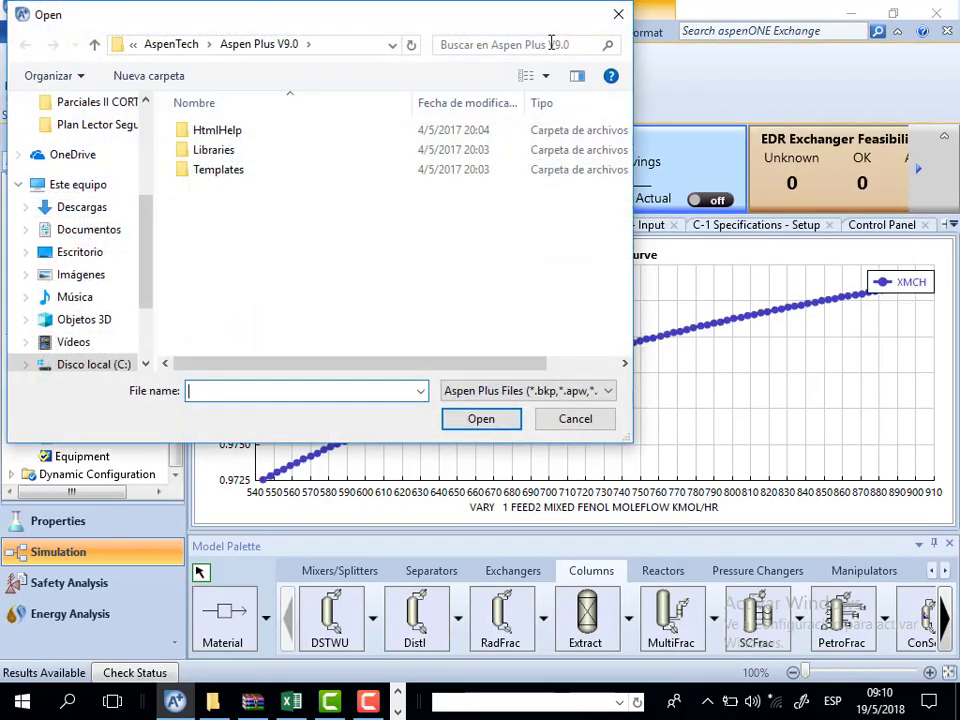
left_click(618, 14)
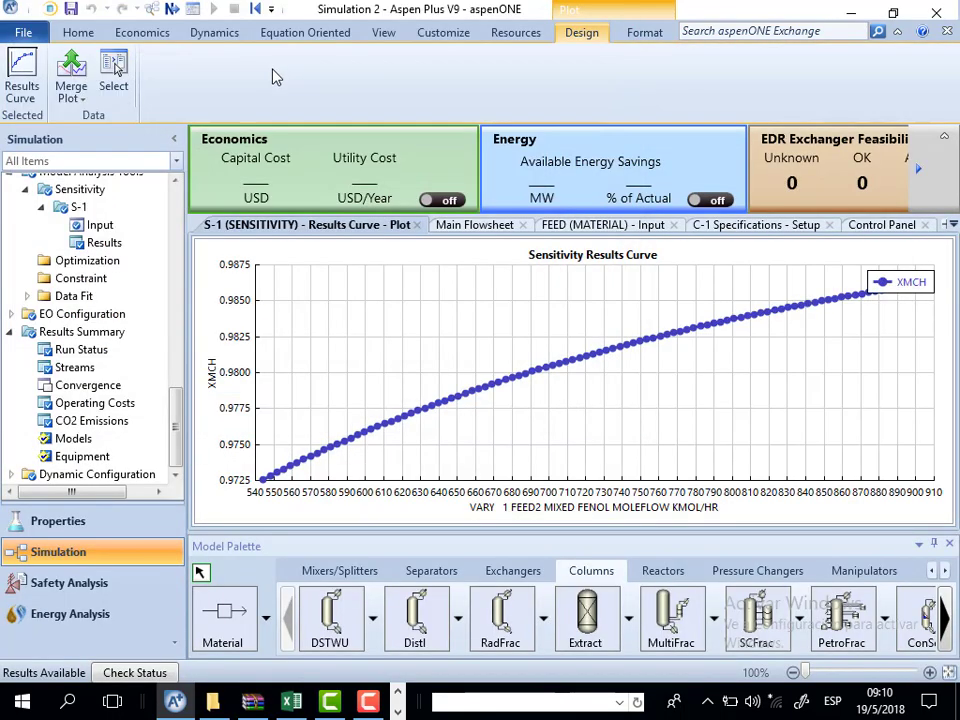
left_click(26, 31)
left_click(52, 301)
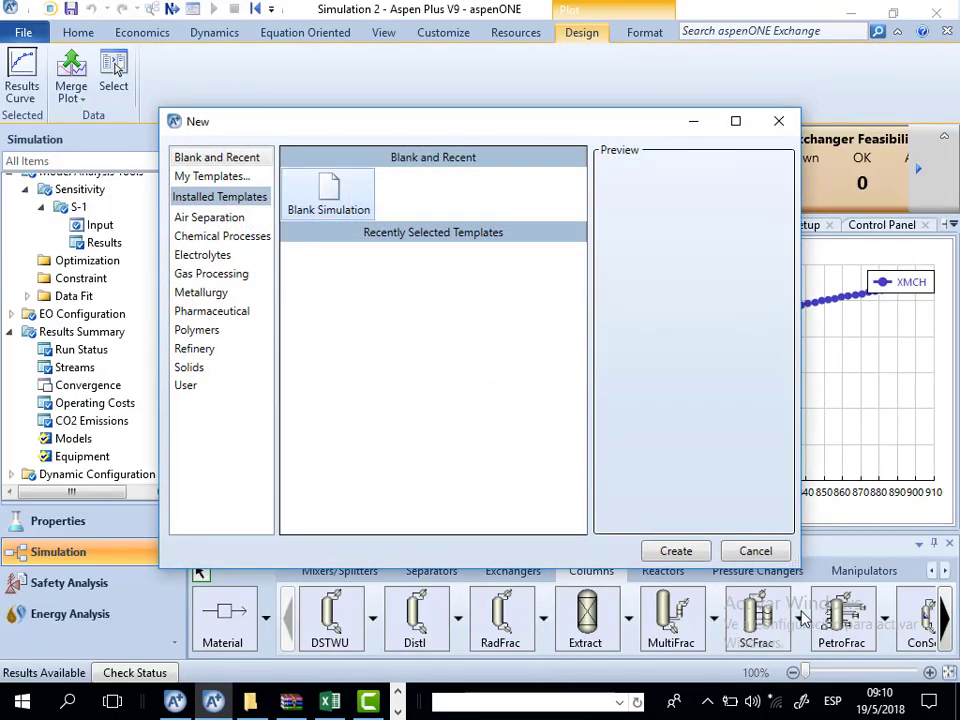
left_click(687, 554)
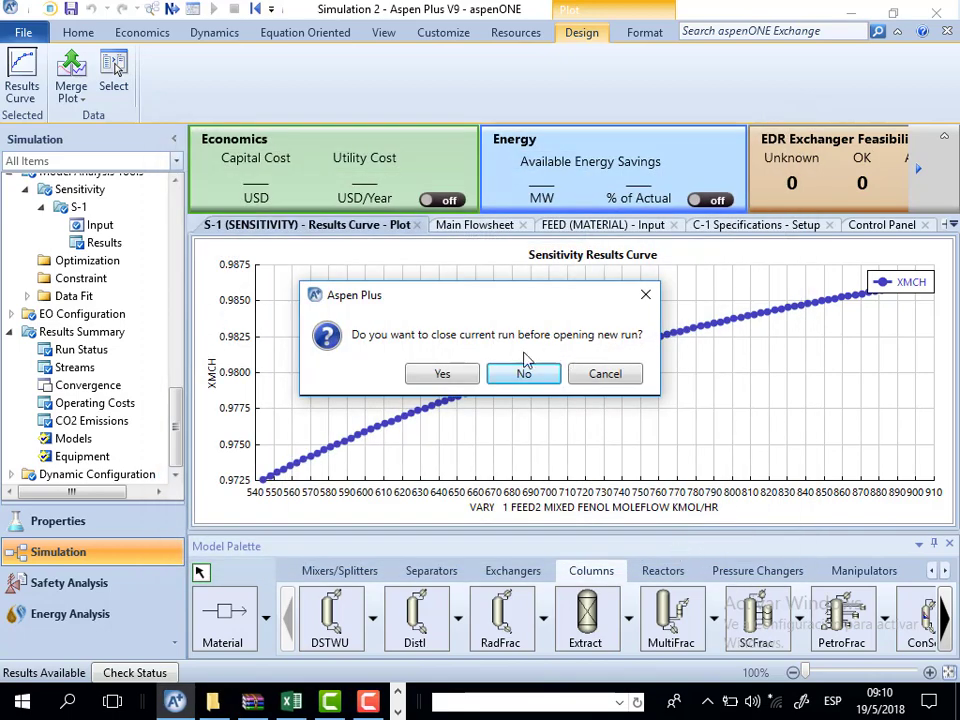
left_click(455, 373)
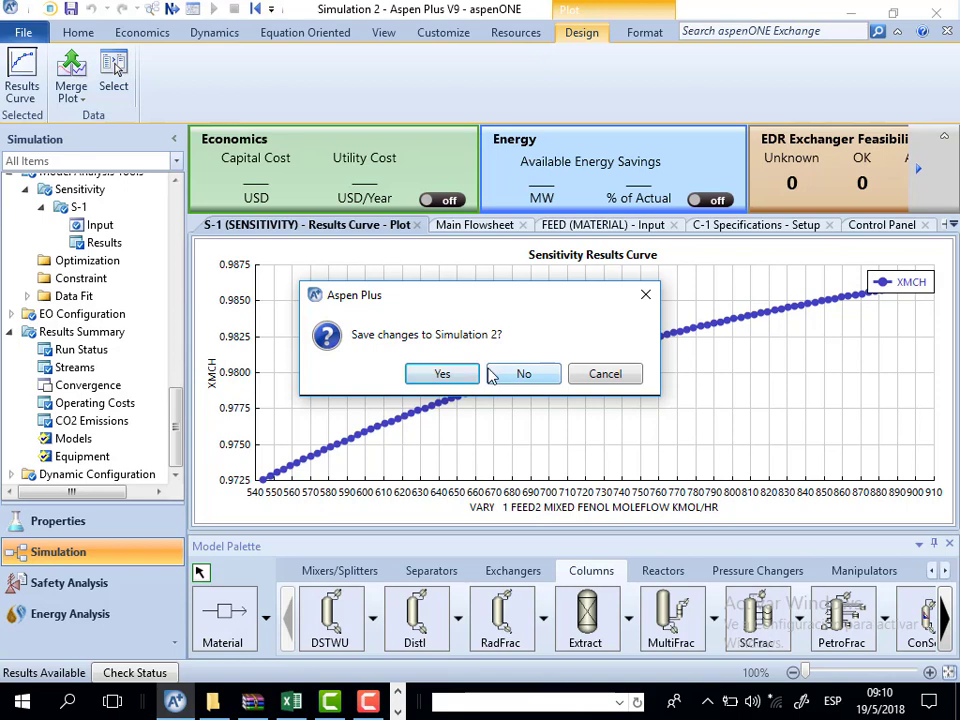
left_click(518, 374)
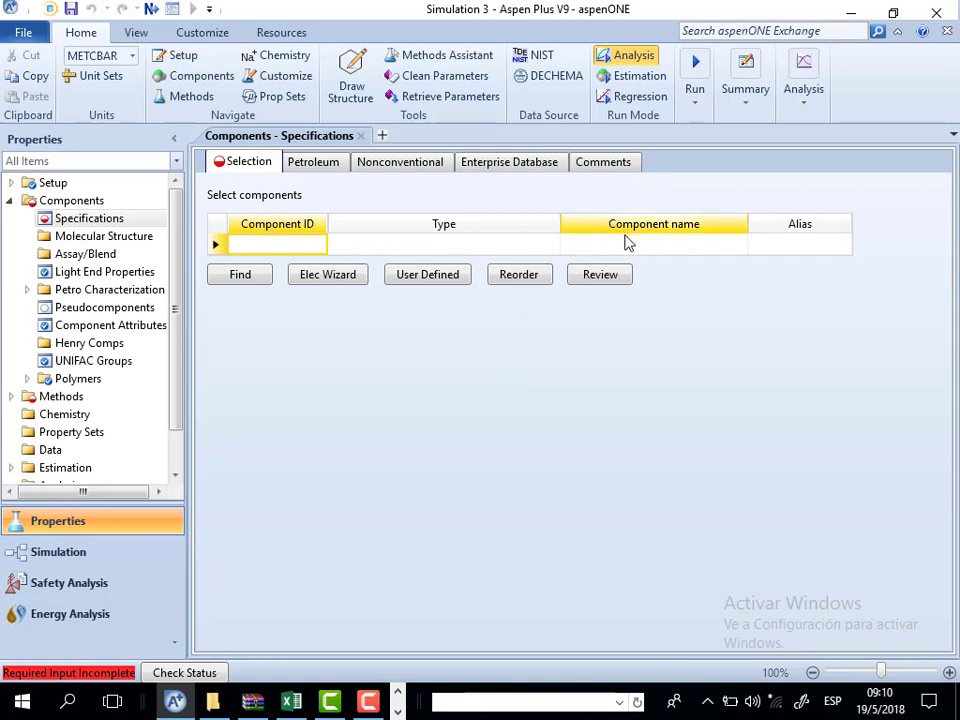
Add the component PHENOL to the component list with the ID FENOL
left_click(631, 243)
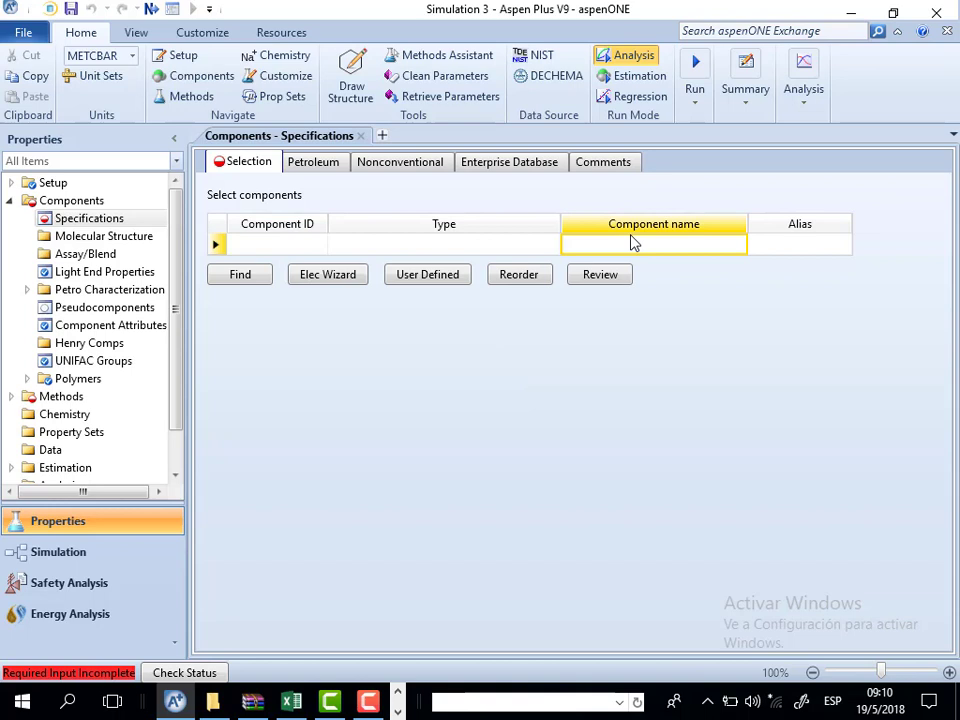
type("PHENOL")
key("Return")
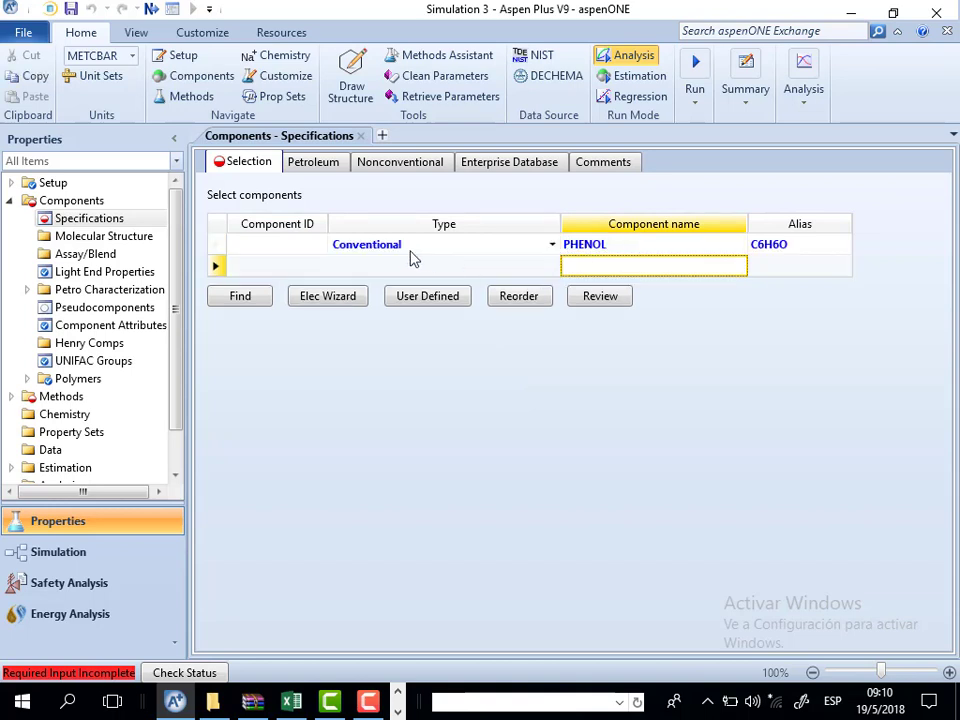
left_click(296, 253)
type("FENOL")
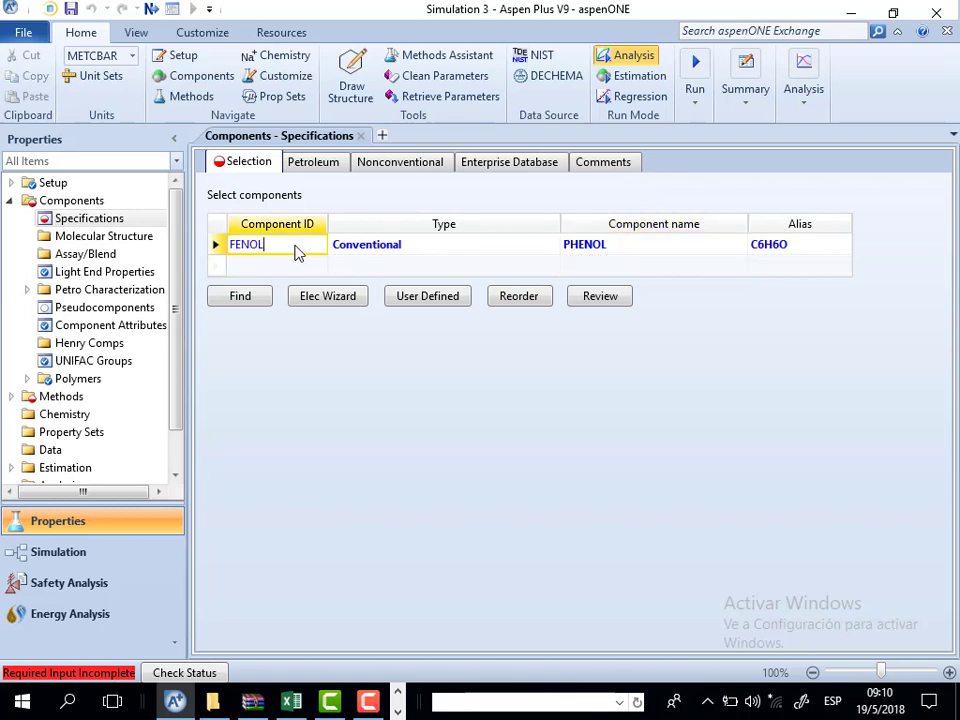
left_click(656, 278)
left_click(660, 266)
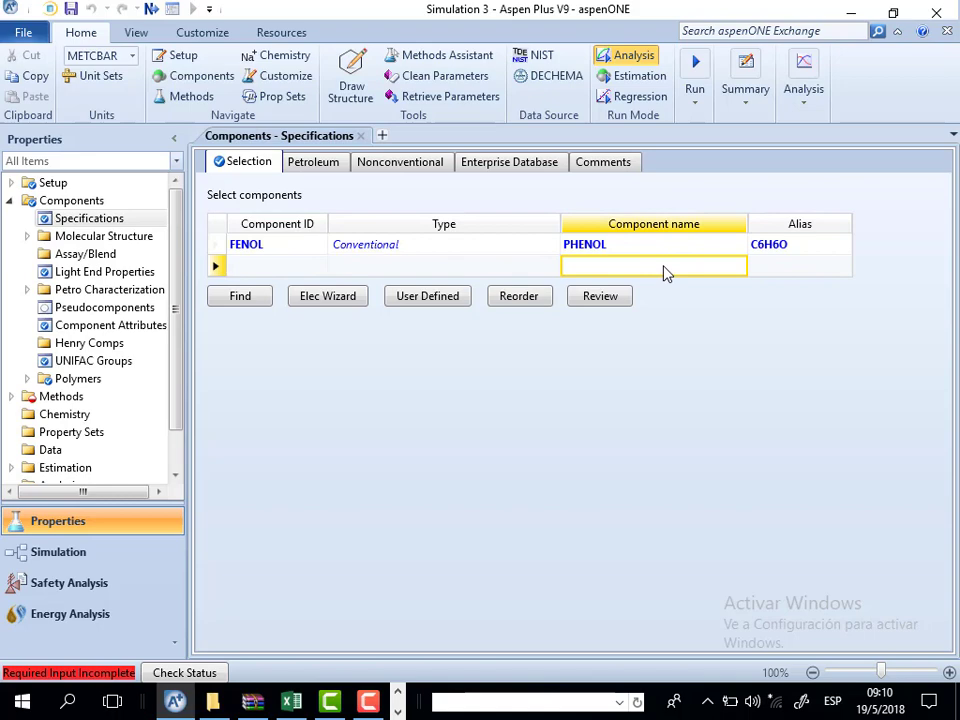
type("TOLUEN")
key("Return")
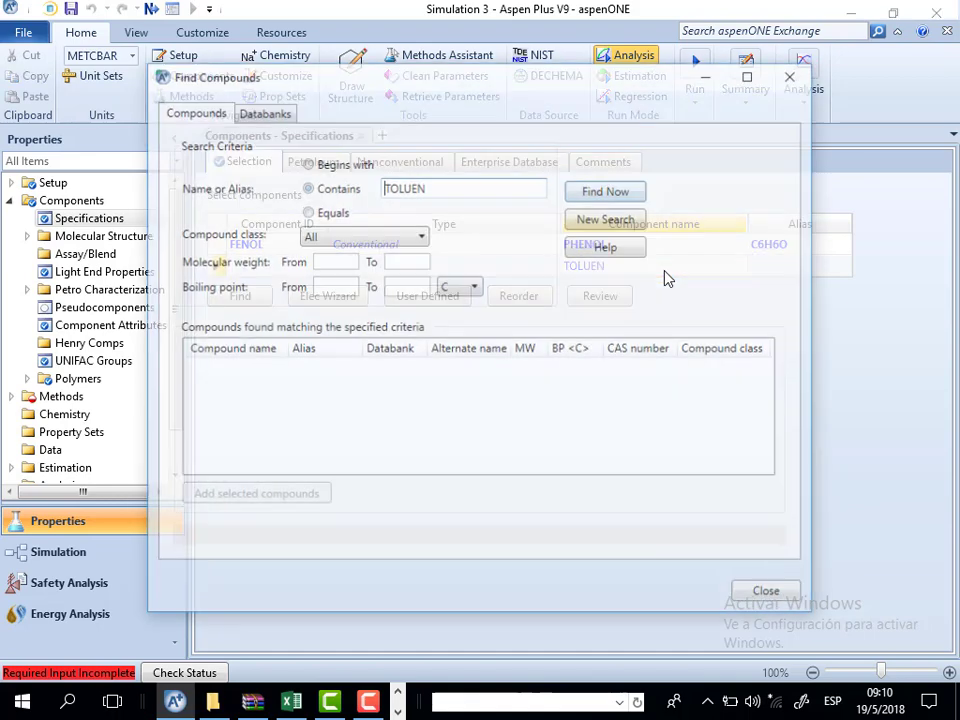
left_click(793, 74)
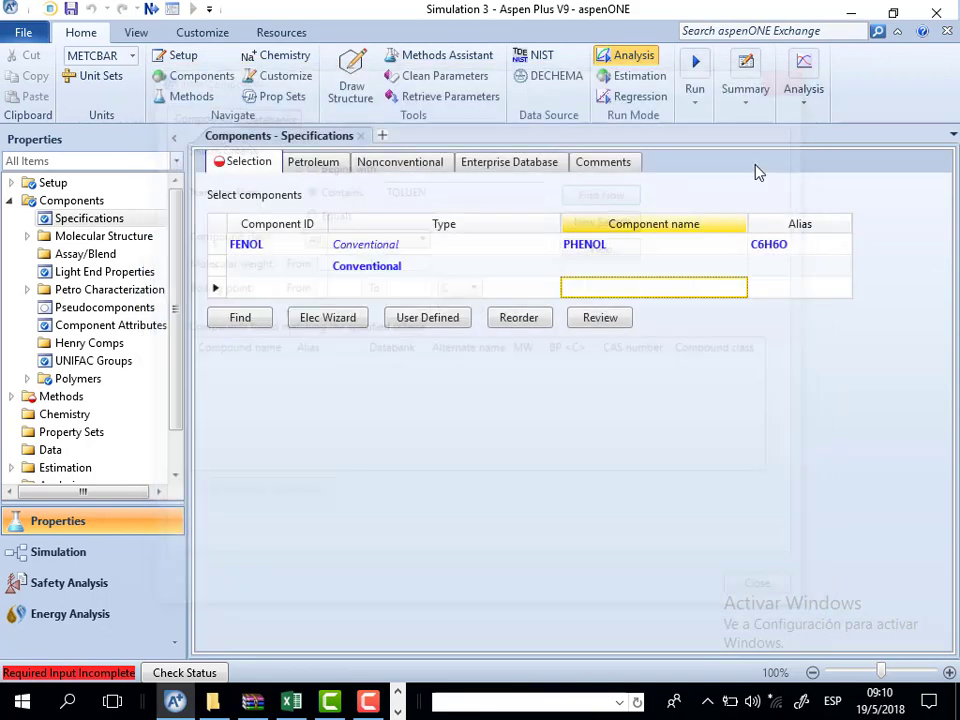
Add TOLUENE as the second component with the ID TOLUENO
left_click(606, 265)
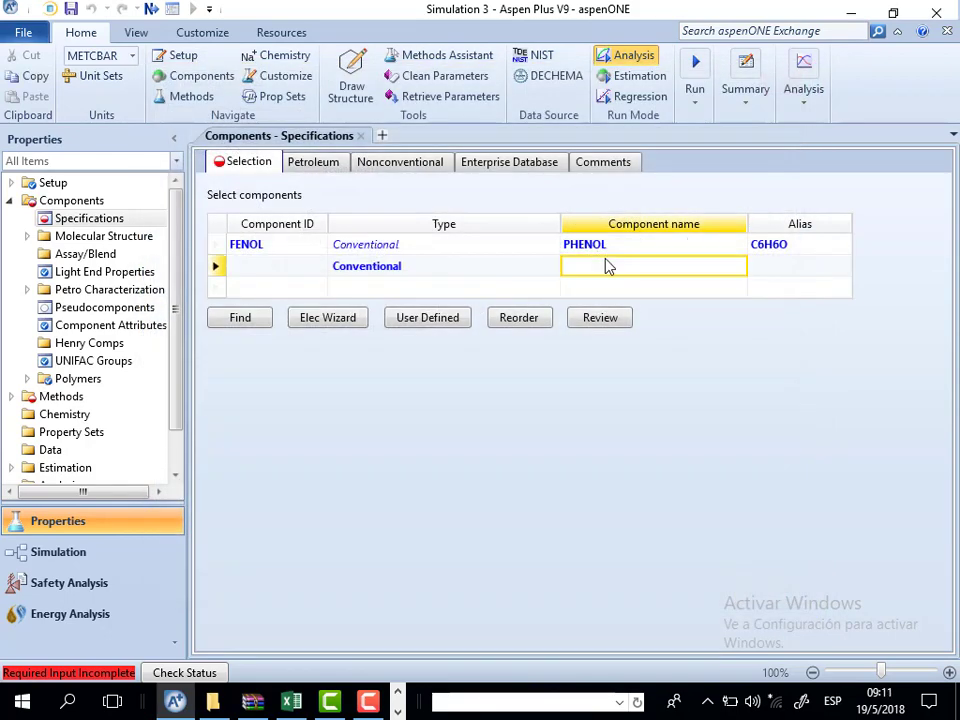
type("TOLUENE")
key("Return")
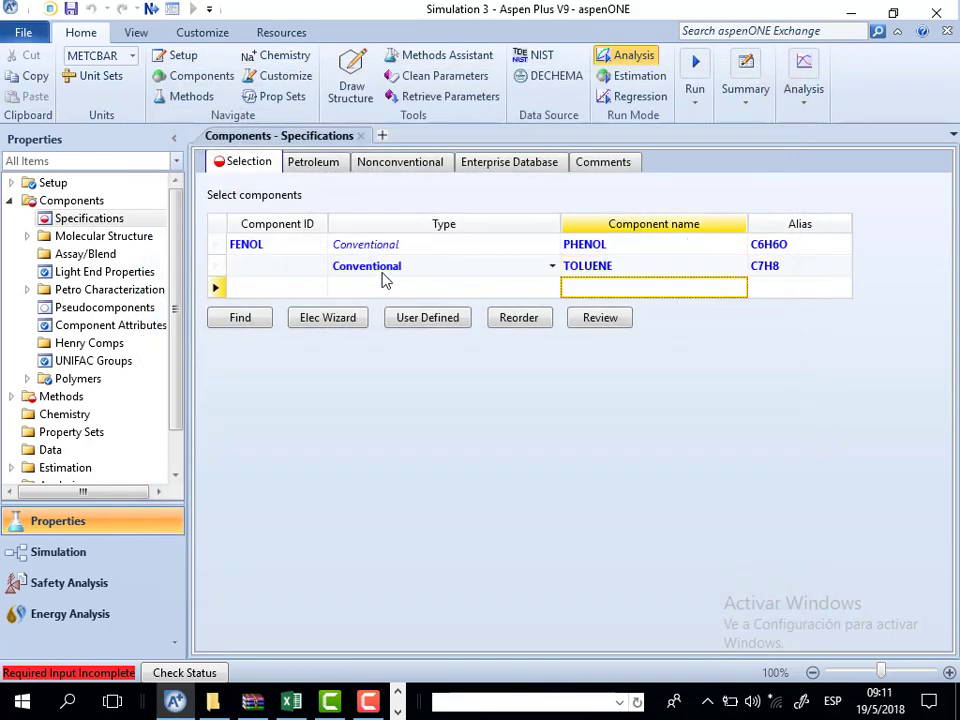
left_click(311, 268)
type("TOLU")
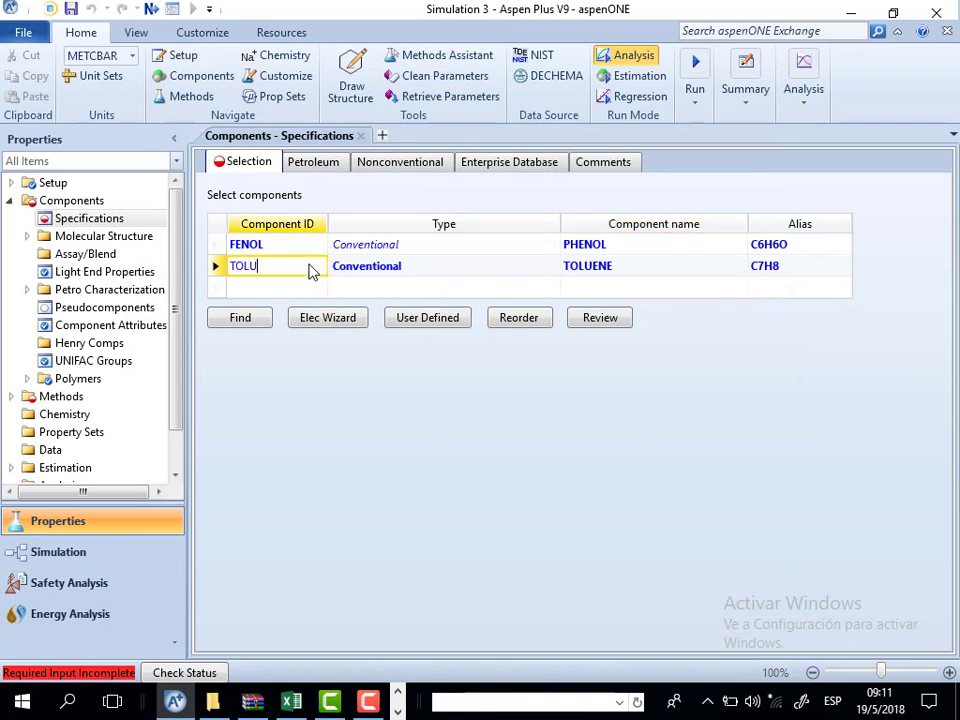
type("ENO")
Search the compound databanks for names containing METYL and add METHYLCYCLOHEXANE as the third component
left_click(609, 296)
type("M")
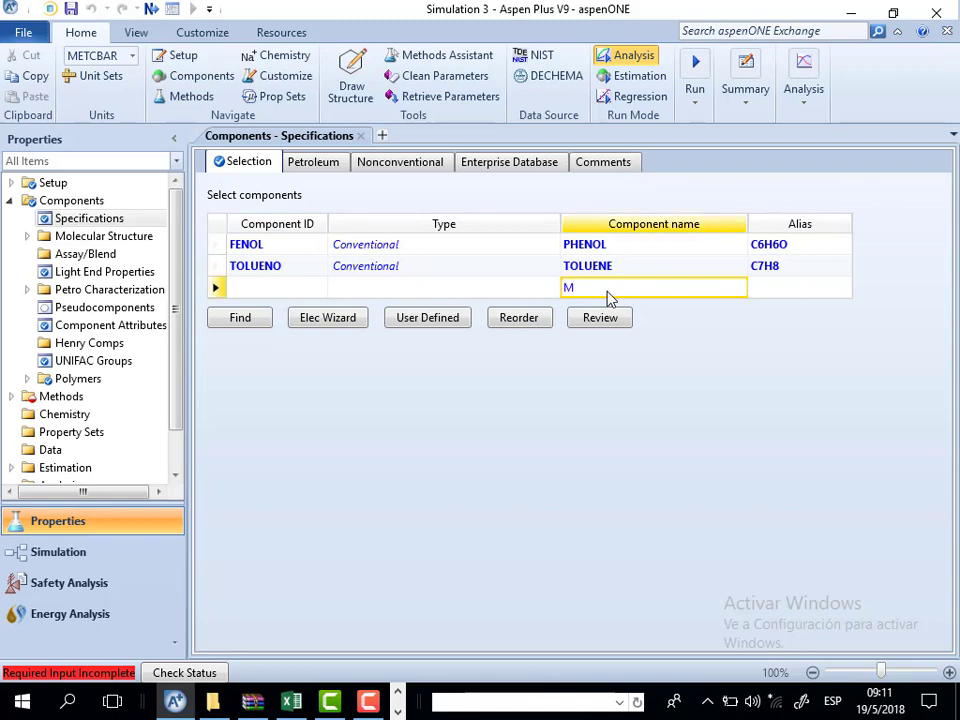
type("ETY")
key("Return")
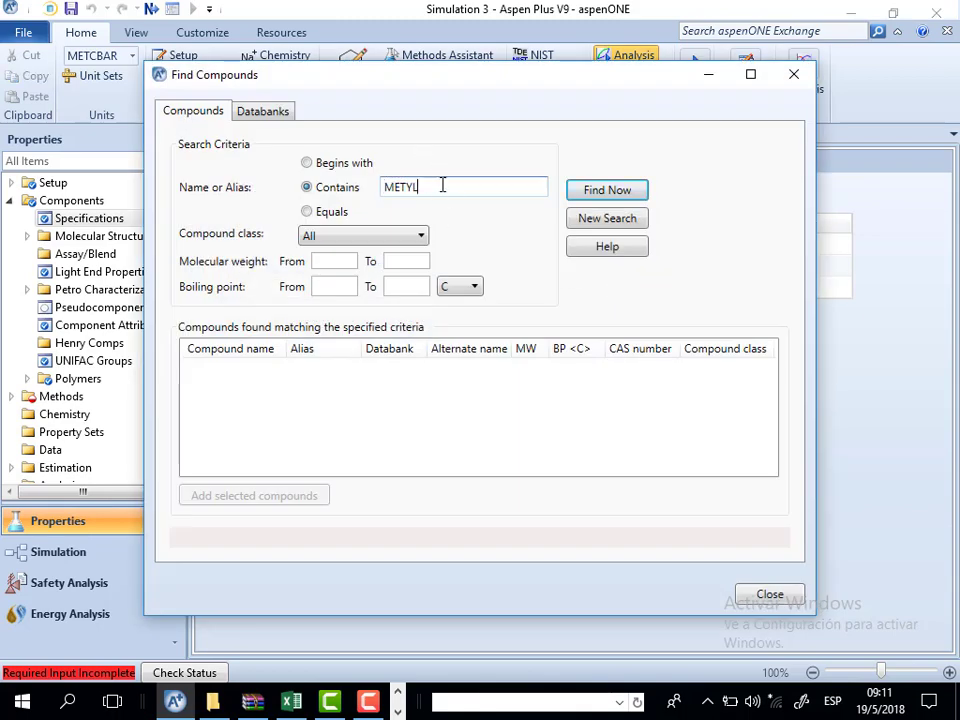
type("L")
left_click(586, 190)
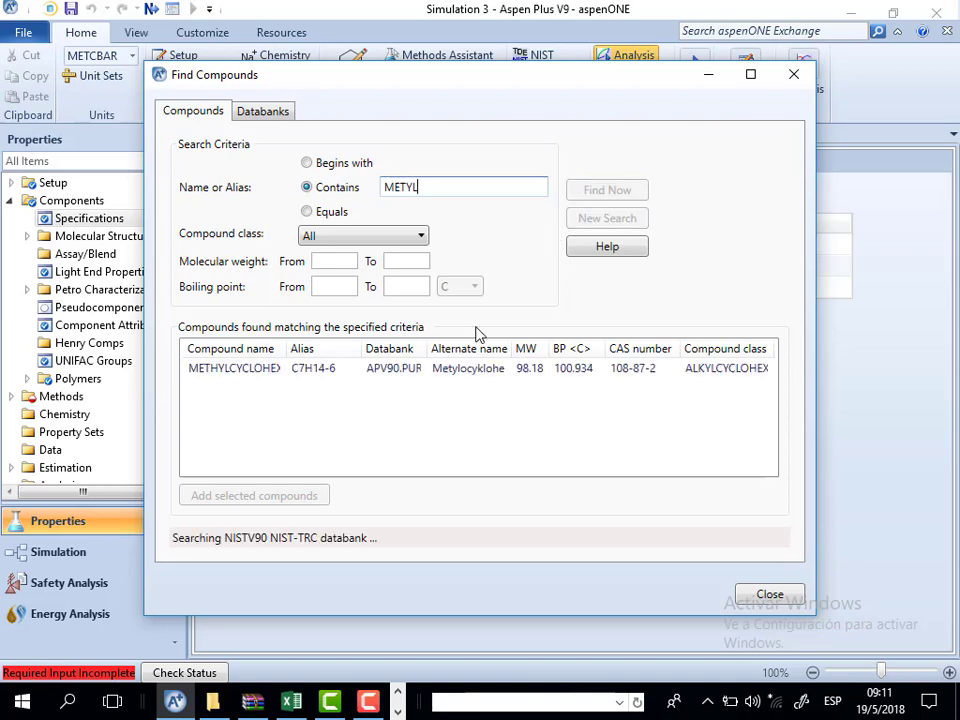
left_click(262, 369)
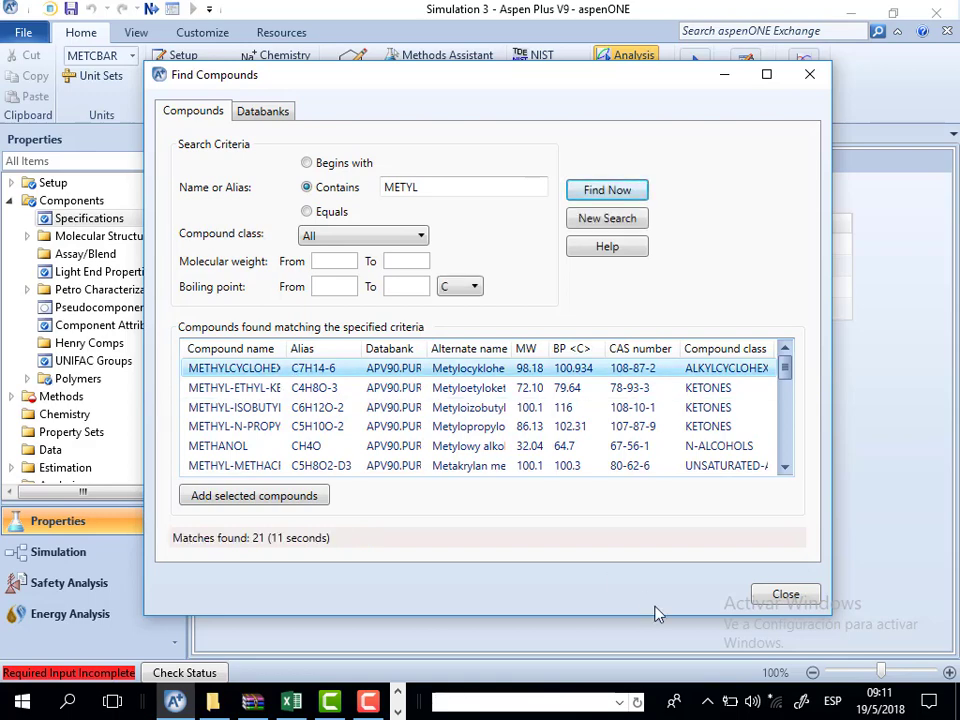
left_click(785, 600)
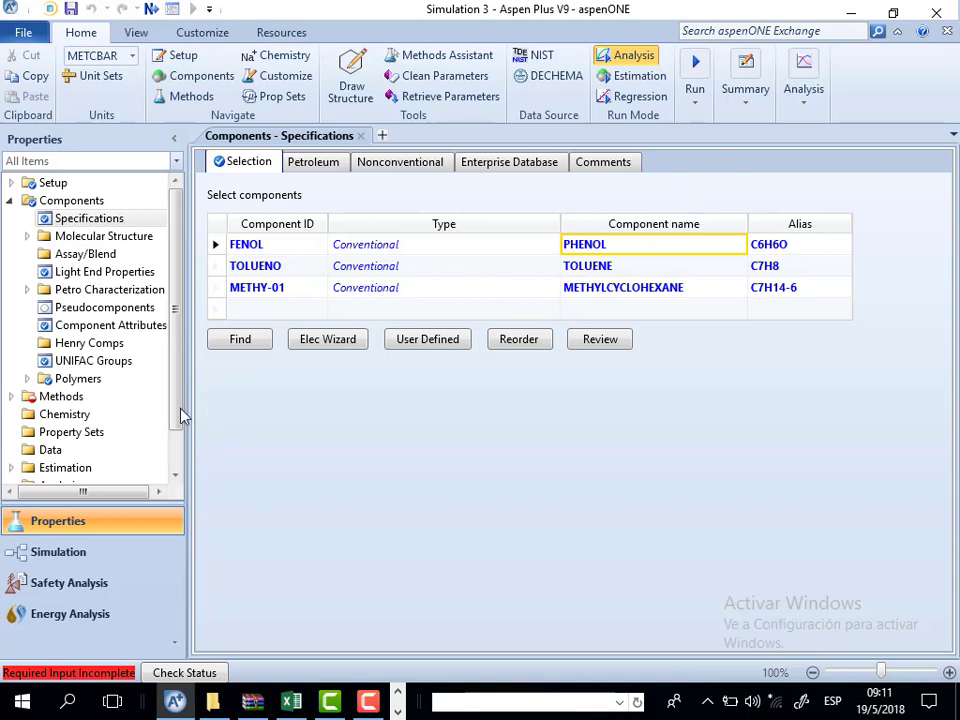
Set the global base property method to UNIFAC
left_click(113, 396)
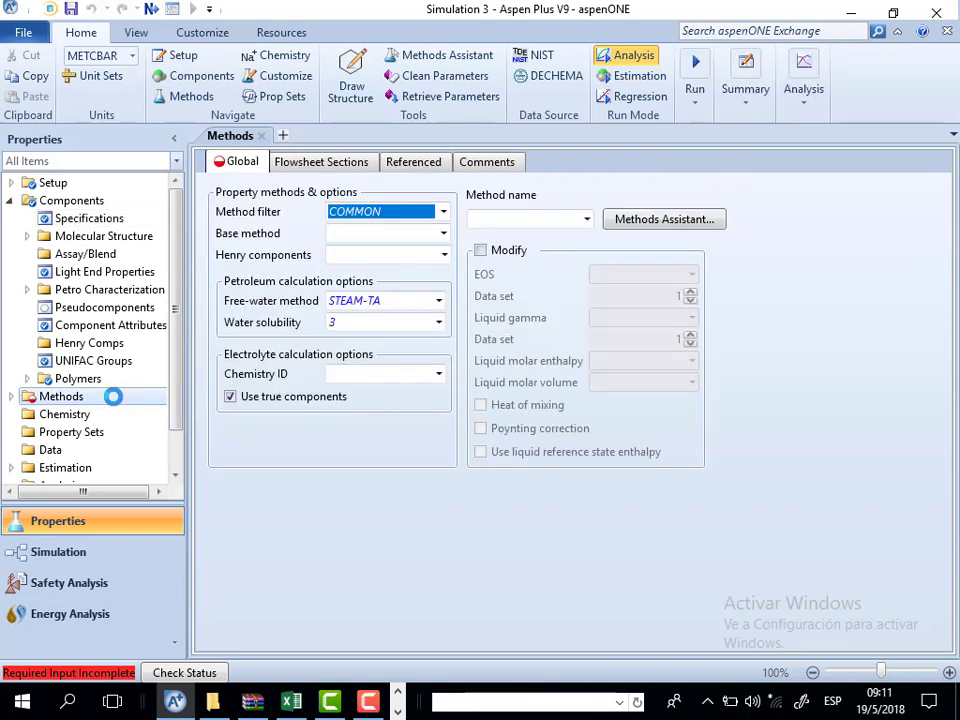
left_click(418, 235)
key("u")
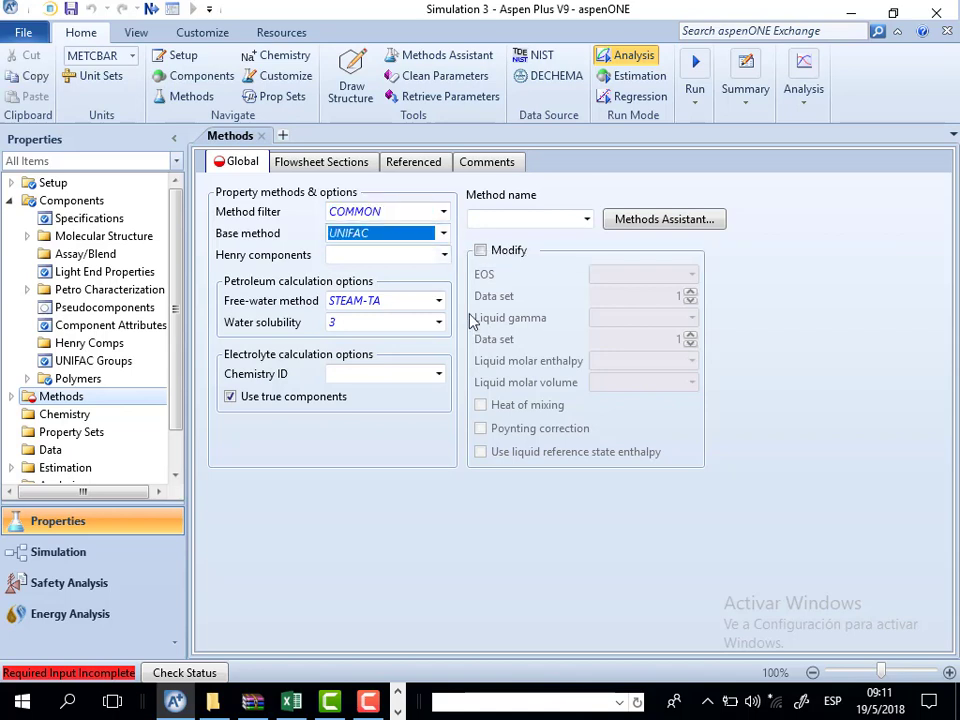
left_click(882, 343)
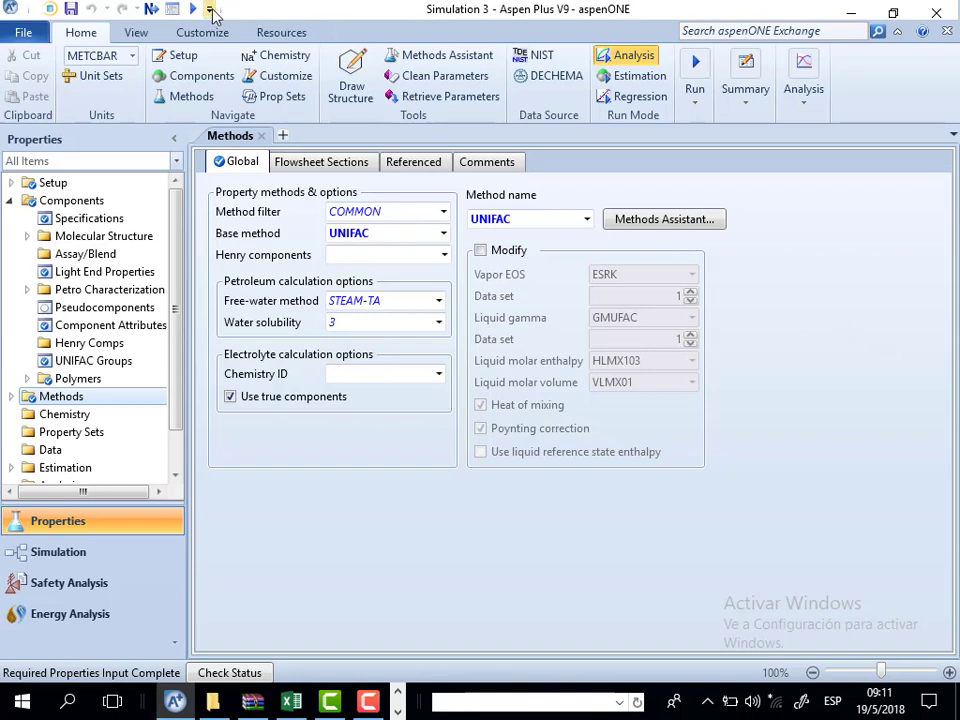
Dismiss the choice of next step for the completed properties input and switch to the Simulation environment
left_click(150, 12)
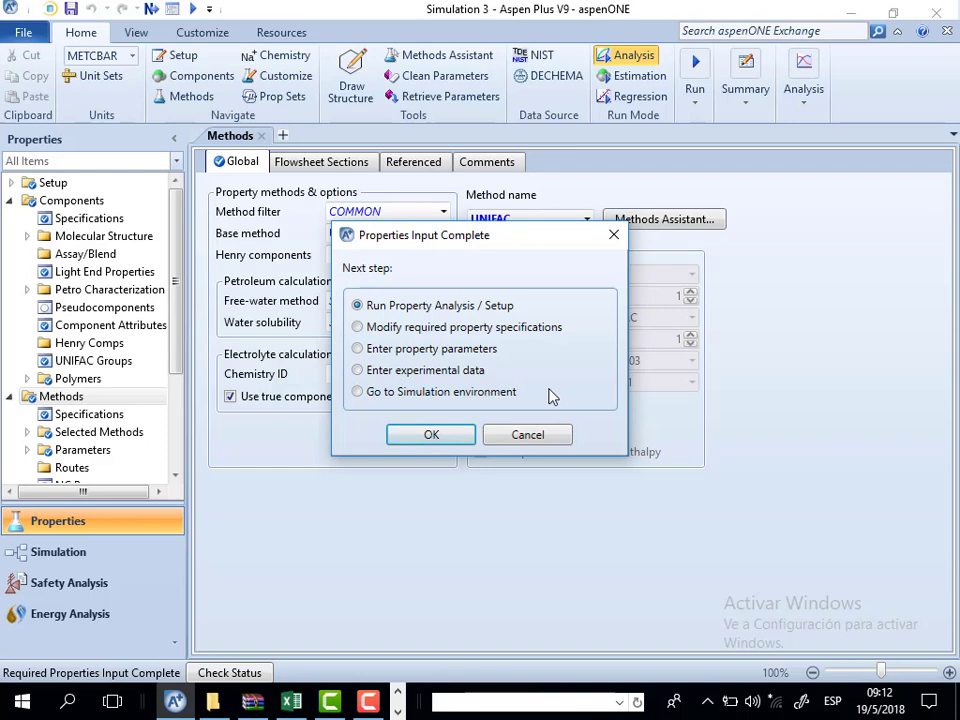
left_click(533, 435)
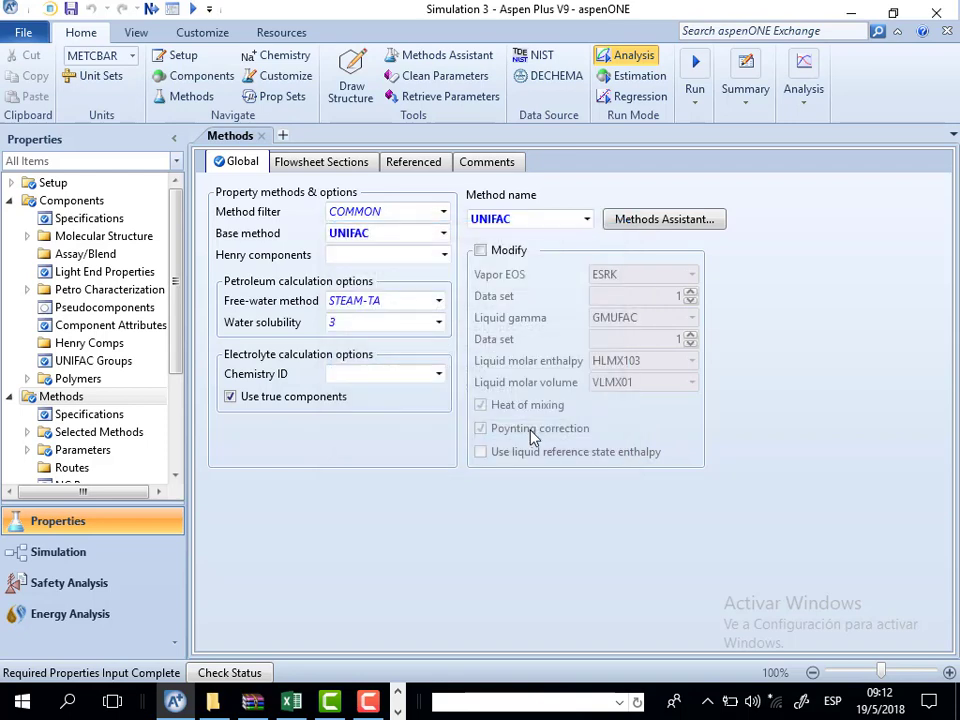
left_click(76, 563)
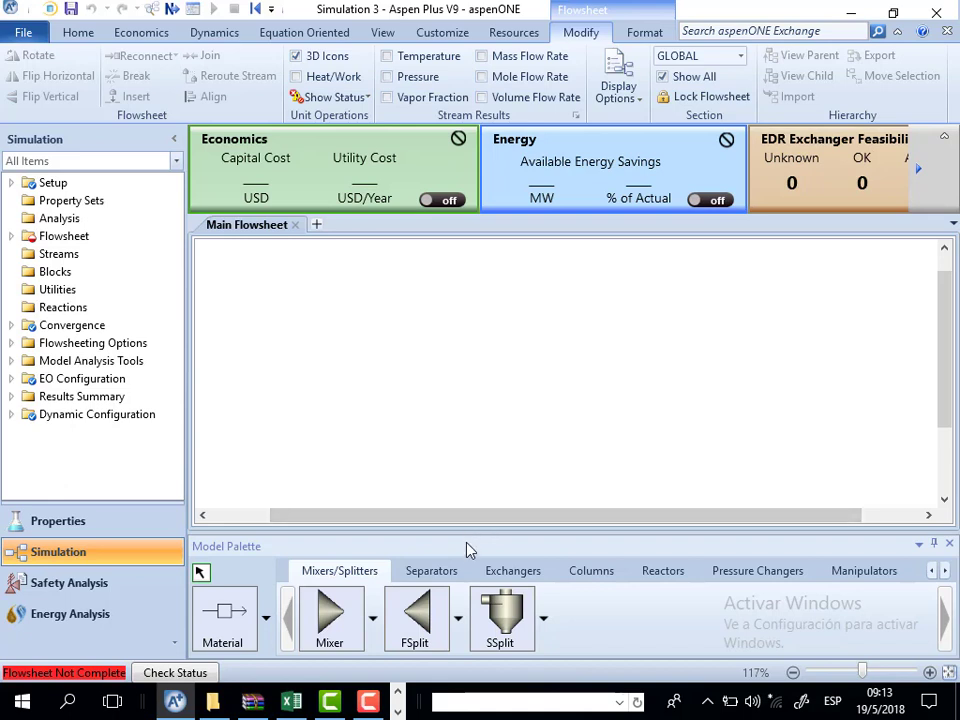
Place a RadFrac column in the middle of the main flowsheet and name it C-1
left_click(565, 571)
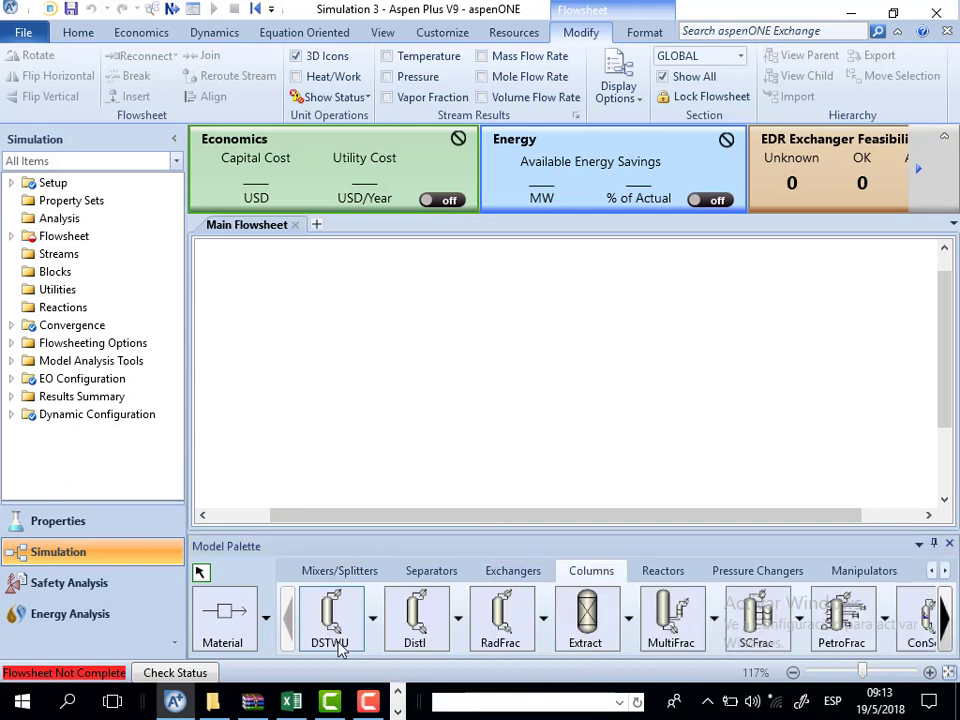
left_click(510, 625)
left_click(512, 361)
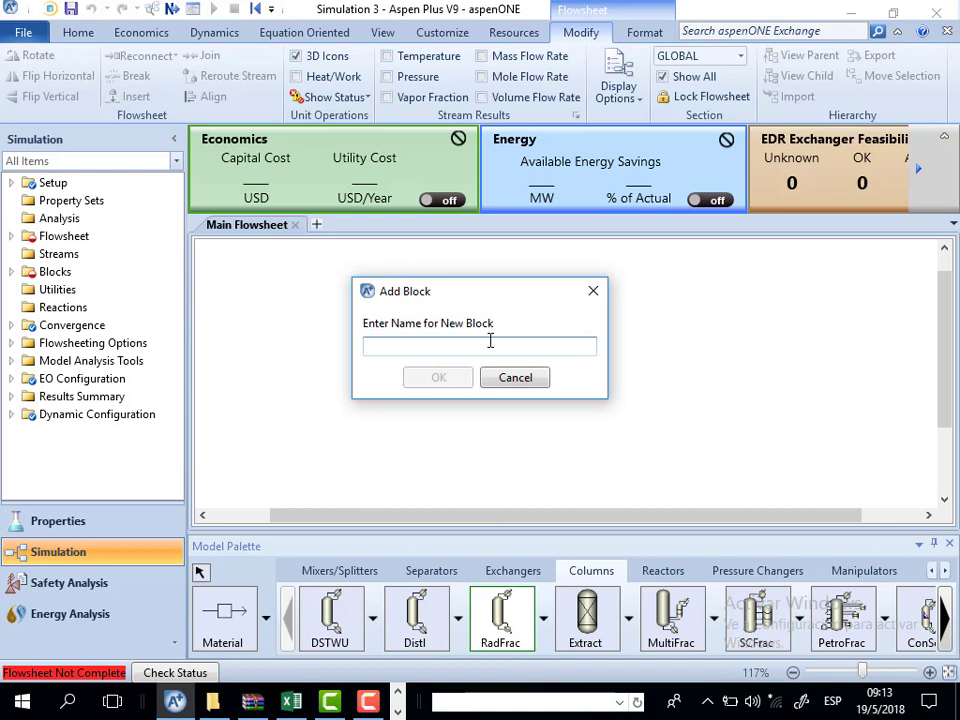
type("C-1")
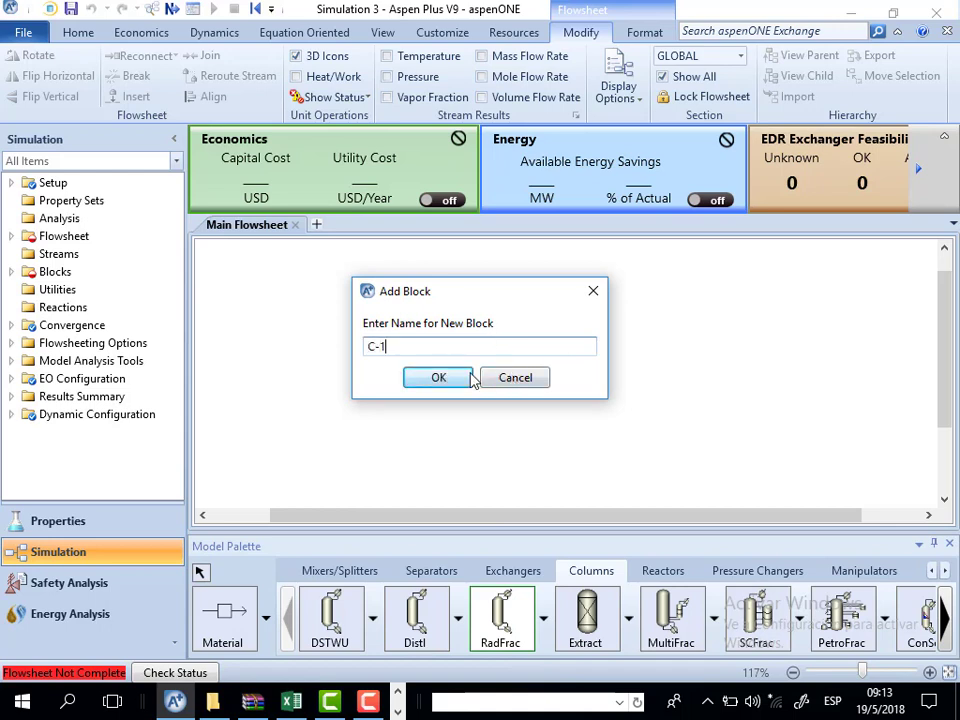
left_click(472, 380)
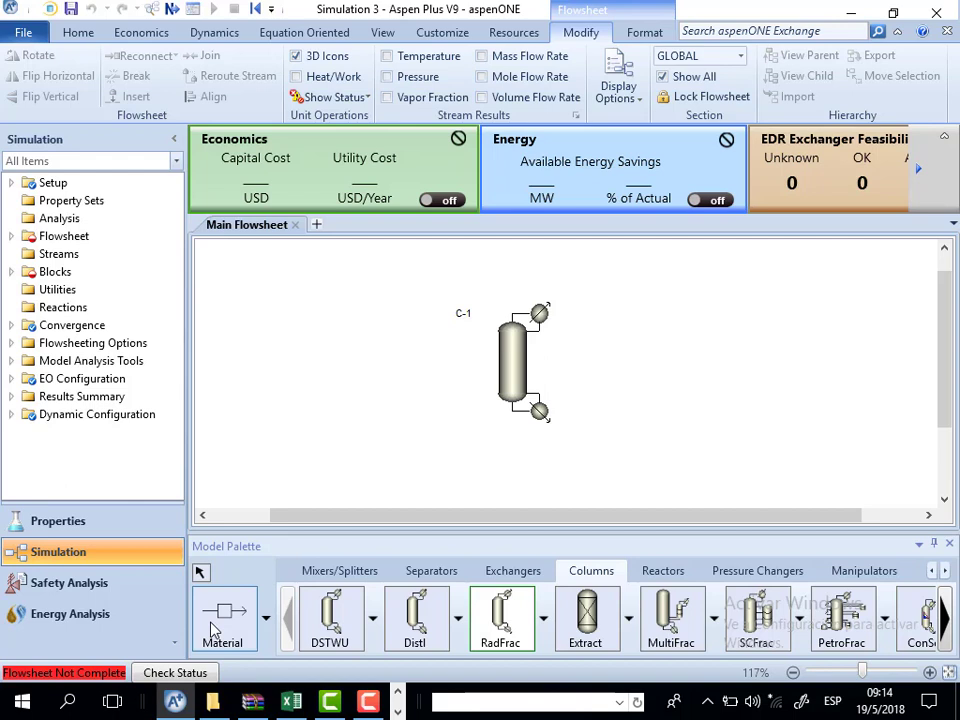
Connect a material feed stream named FEED1 to the inlet of column C-1
left_click(222, 615)
left_click(224, 612)
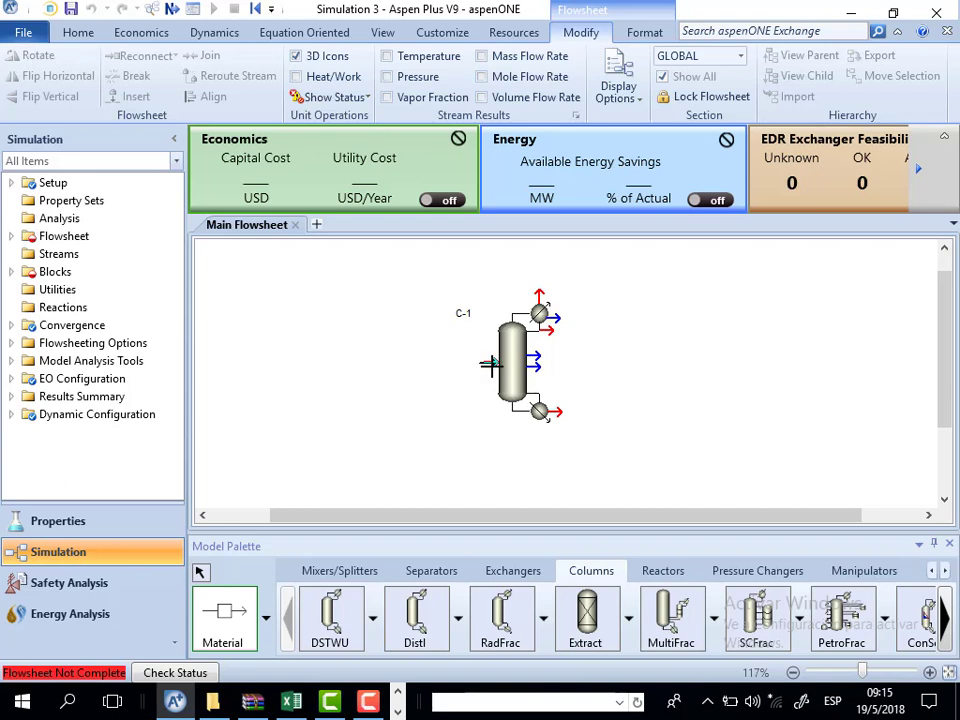
left_click(487, 363)
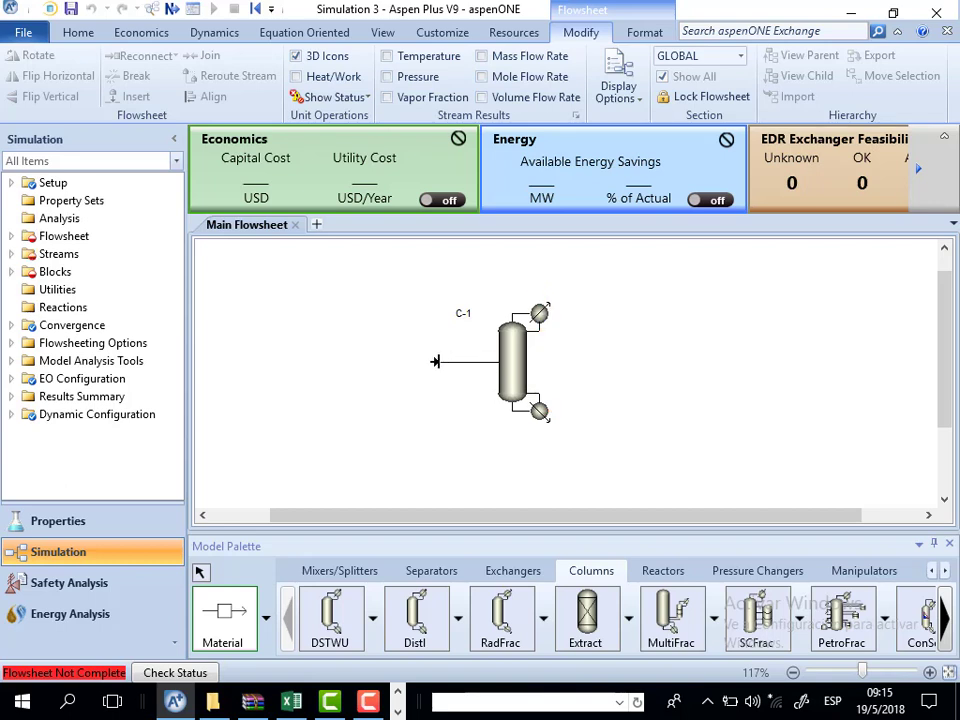
left_click(405, 363)
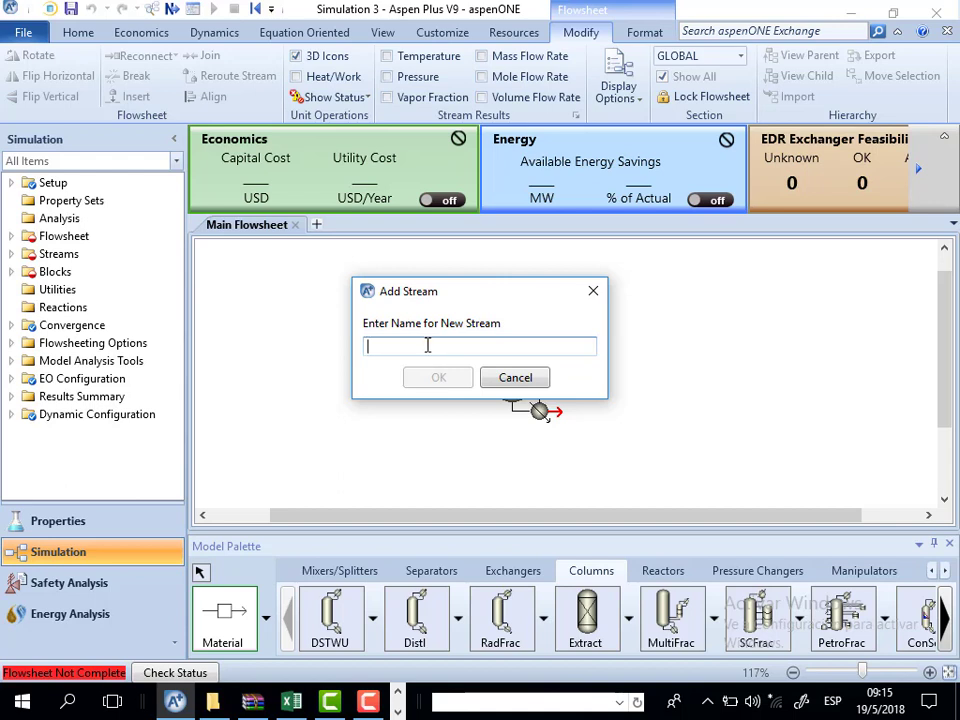
type("FEED1")
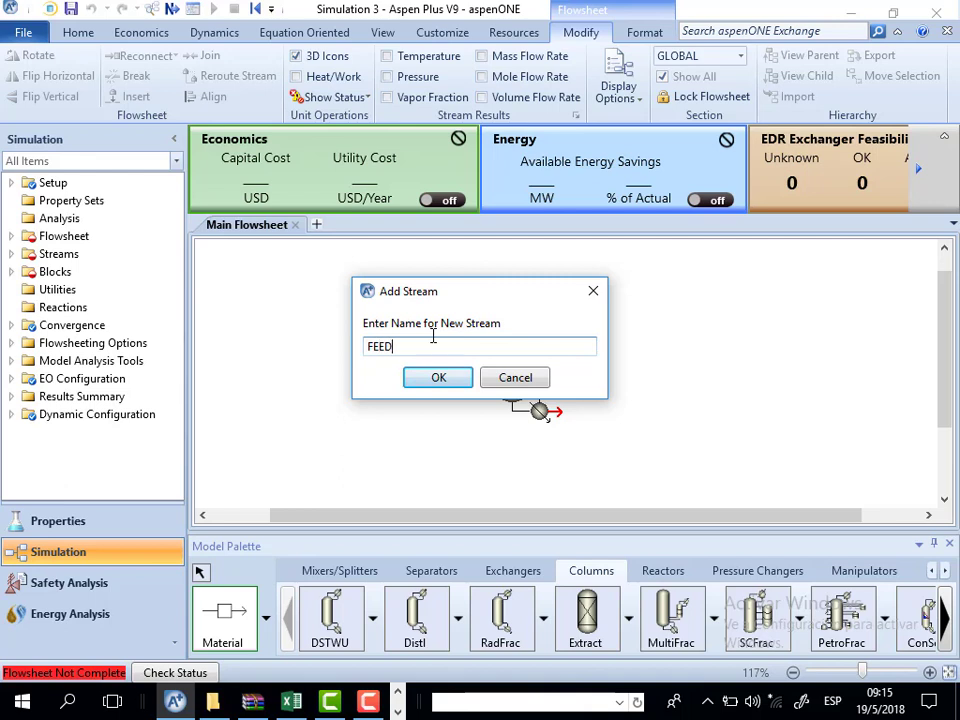
left_click(437, 376)
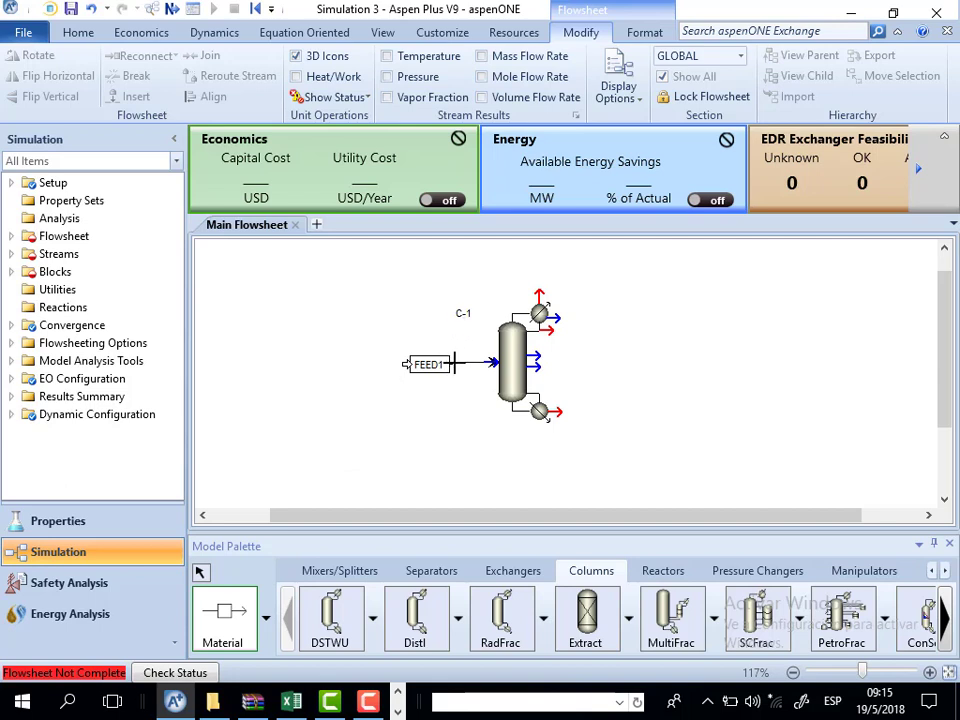
Move the FEED1 connection higher on column C-1 and raise its source so the stream runs straight
left_click(201, 575)
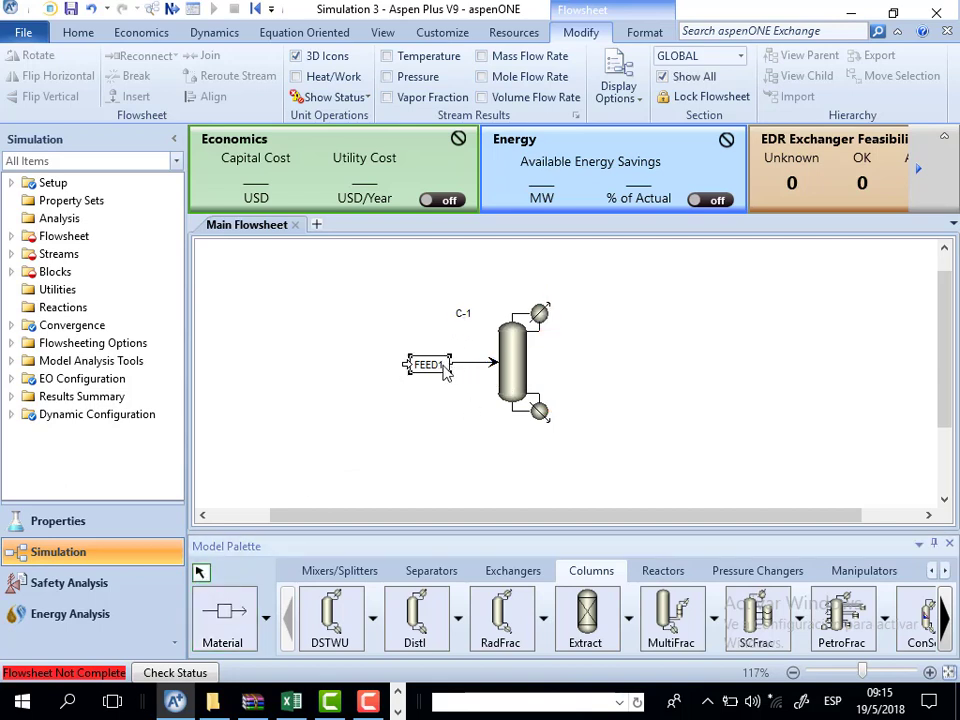
left_click_drag(443, 366, 495, 342)
left_click(460, 393)
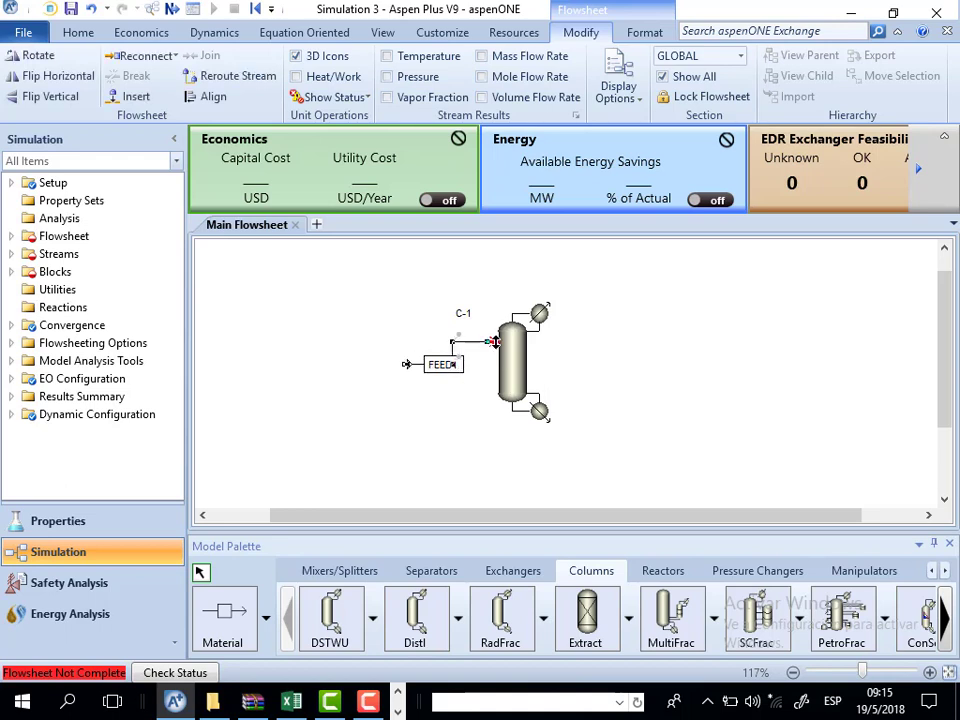
left_click_drag(419, 365, 423, 343)
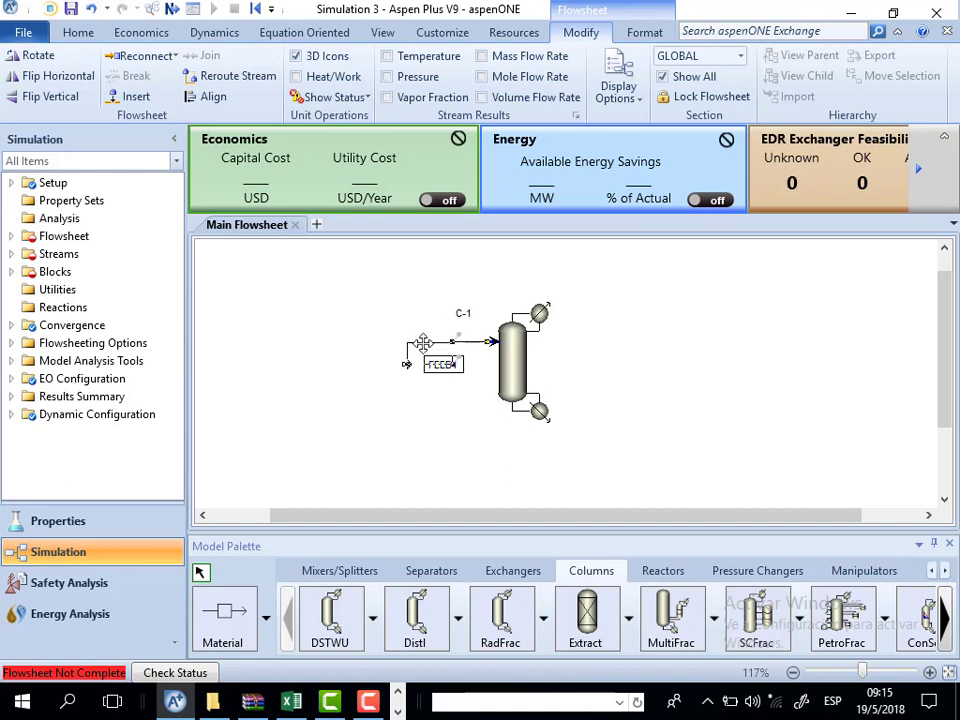
left_click(426, 381)
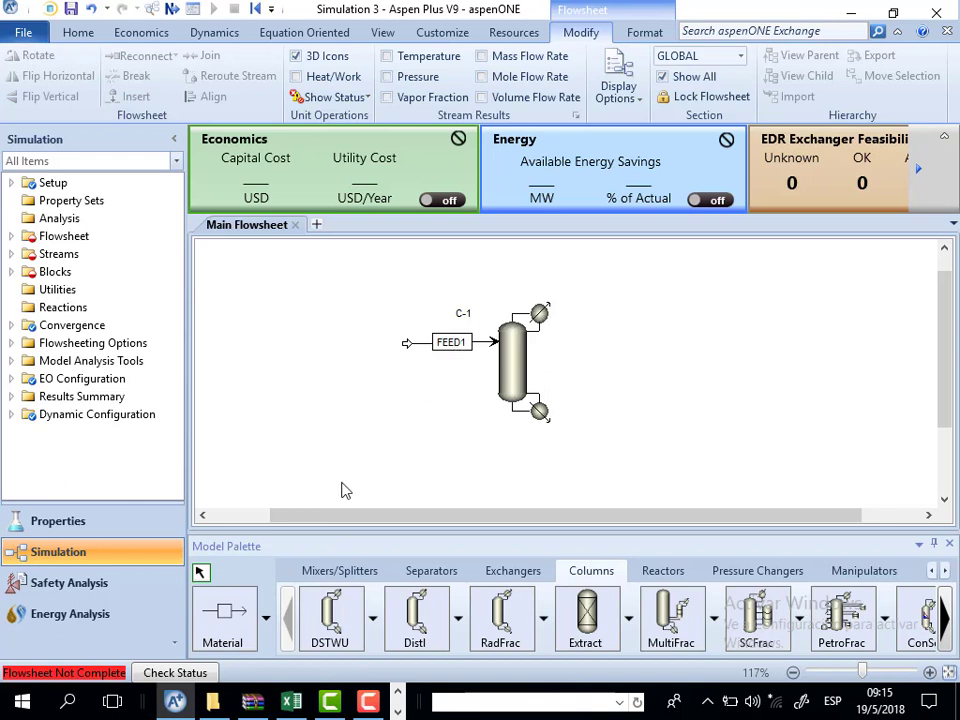
Connect a second material feed stream named FEED2 to the feed inlet of column C-1, below FEED1
left_click(227, 632)
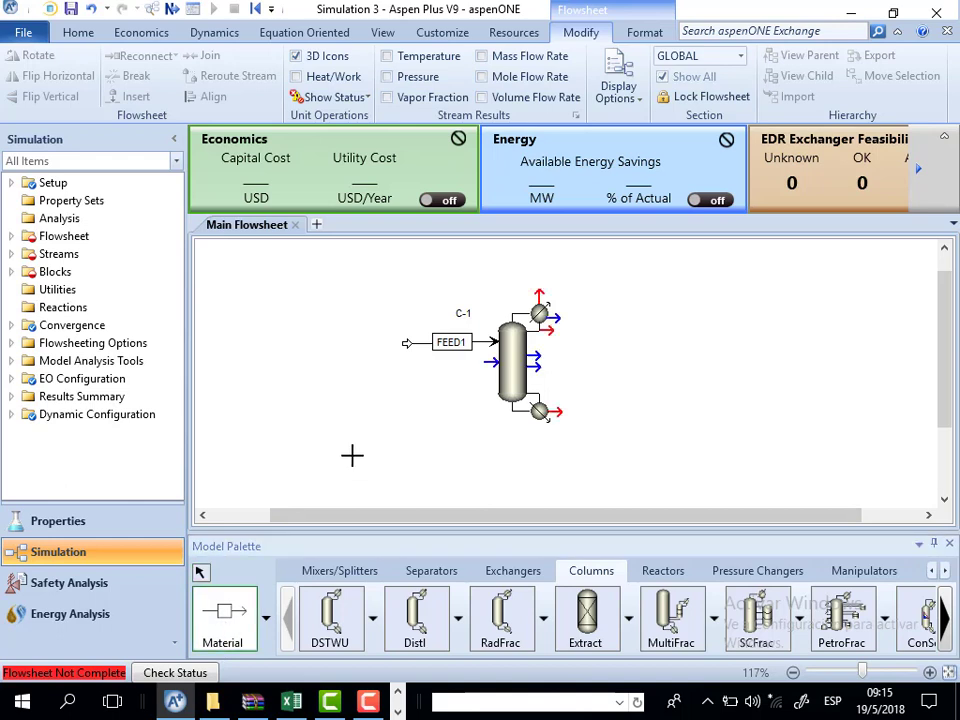
left_click(491, 364)
left_click(418, 368)
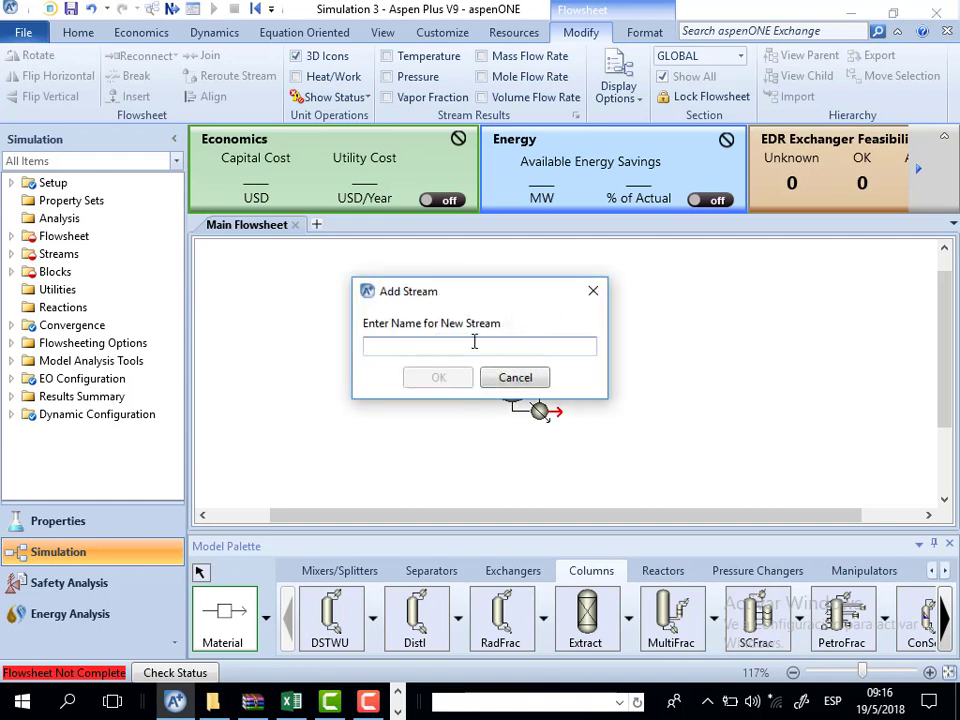
type("FEED2")
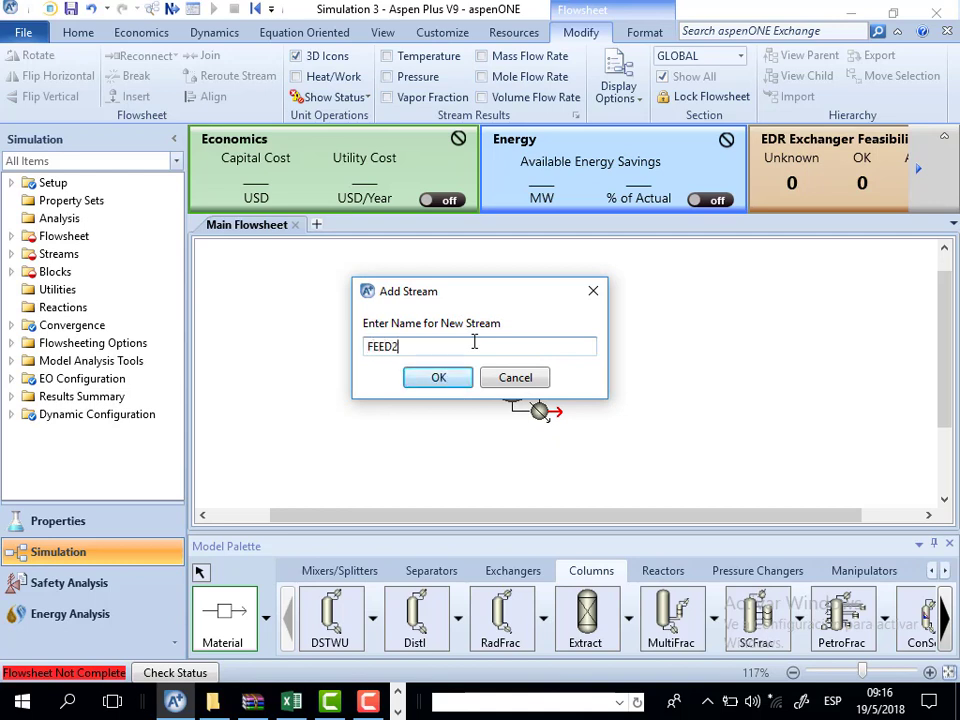
left_click(439, 377)
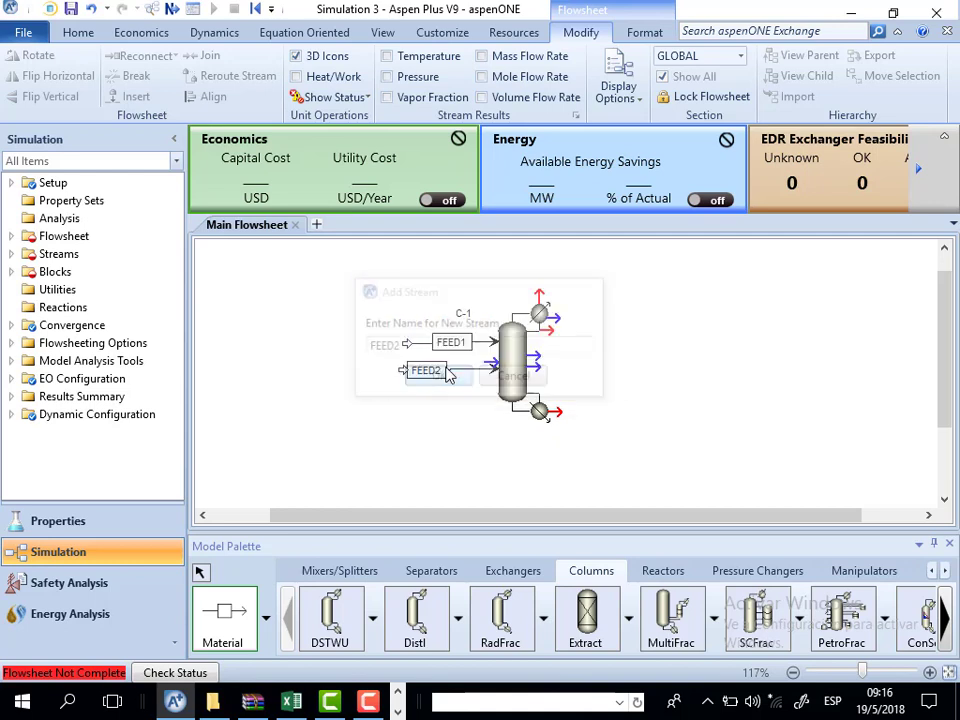
left_click(203, 574)
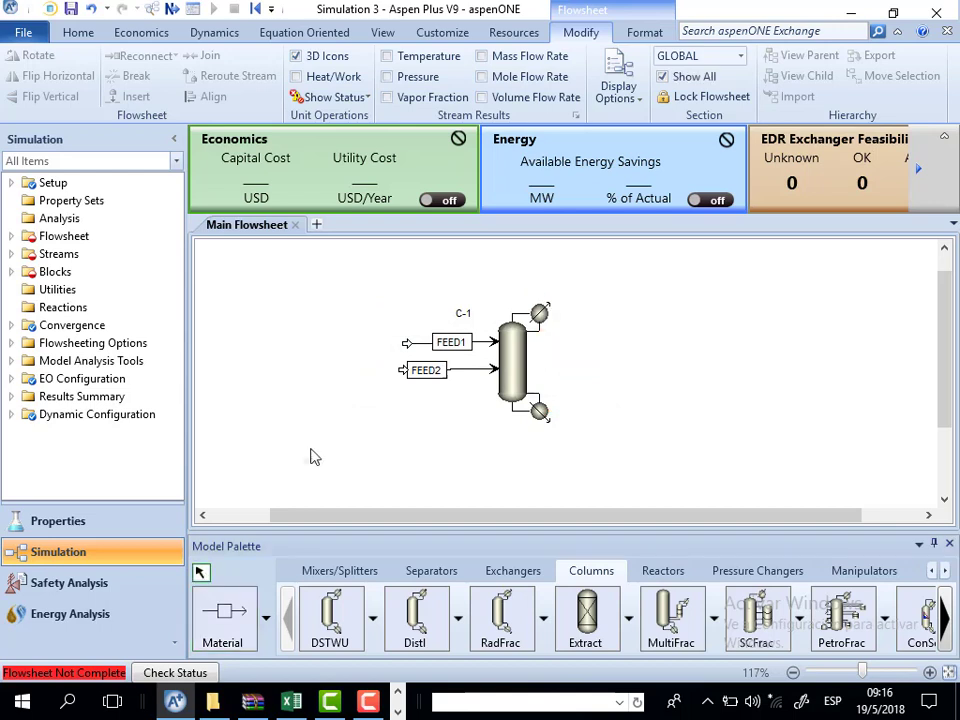
Lengthen the FEED2 and FEED1 streams so their source arrows line up on the inlet side of column C-1
left_click_drag(401, 371, 441, 385)
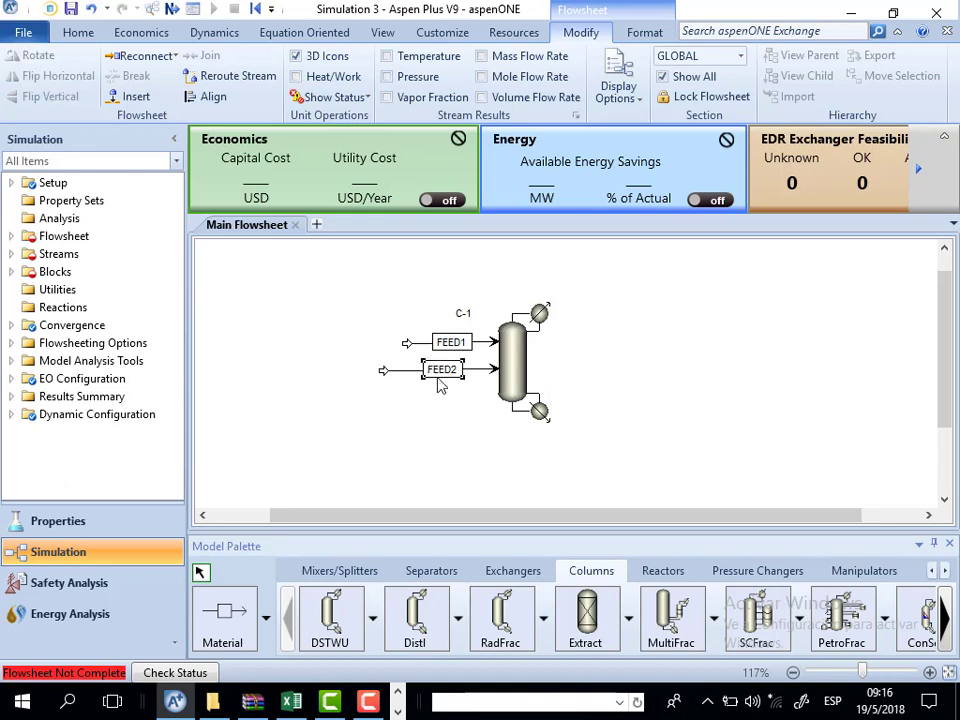
left_click(439, 391)
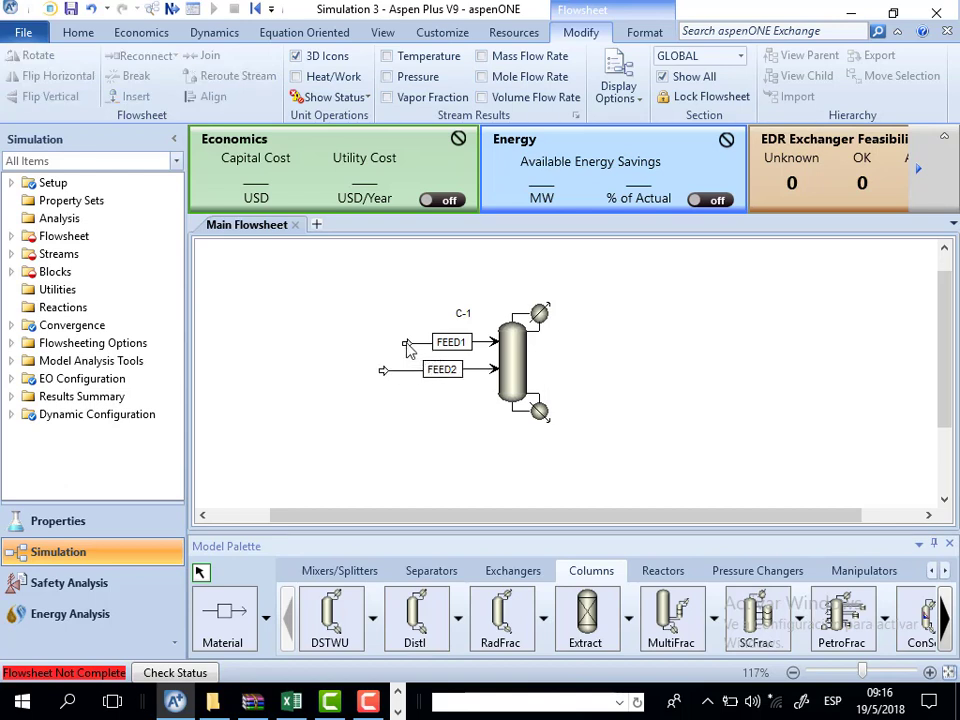
left_click_drag(406, 345, 383, 344)
left_click(441, 416)
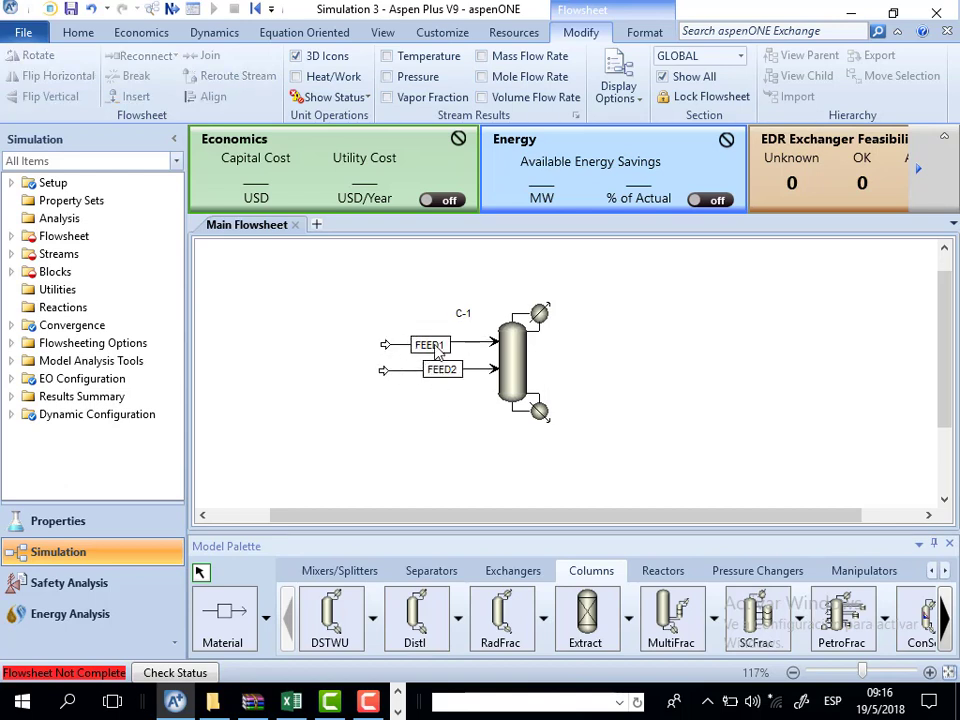
Connect a material product stream named DIST to the liquid distillate outlet of column C-1
left_click(222, 614)
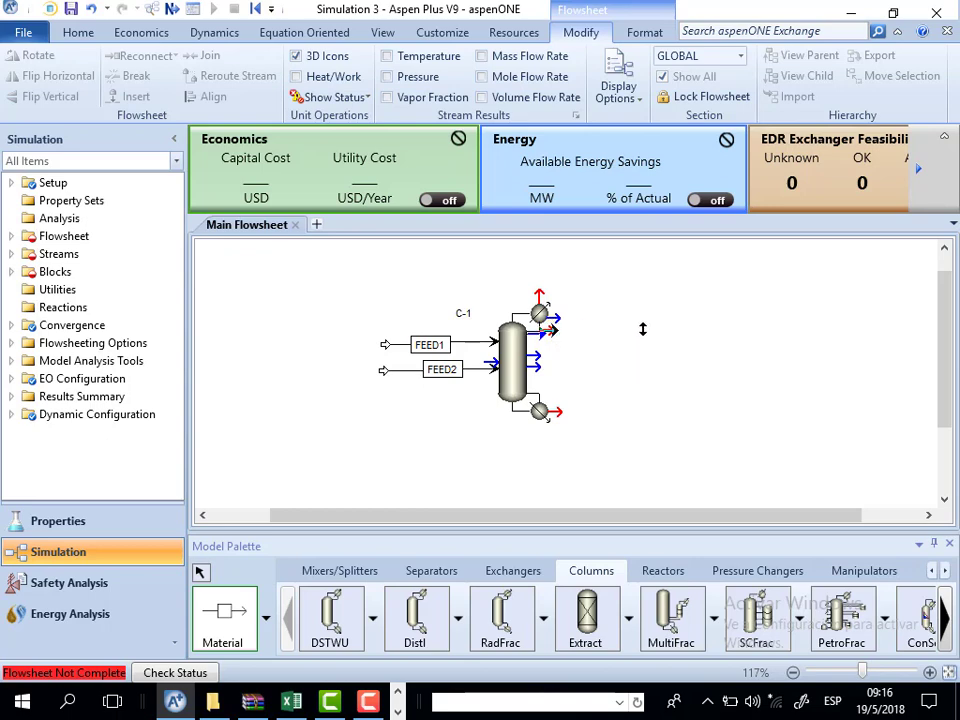
left_click(643, 329)
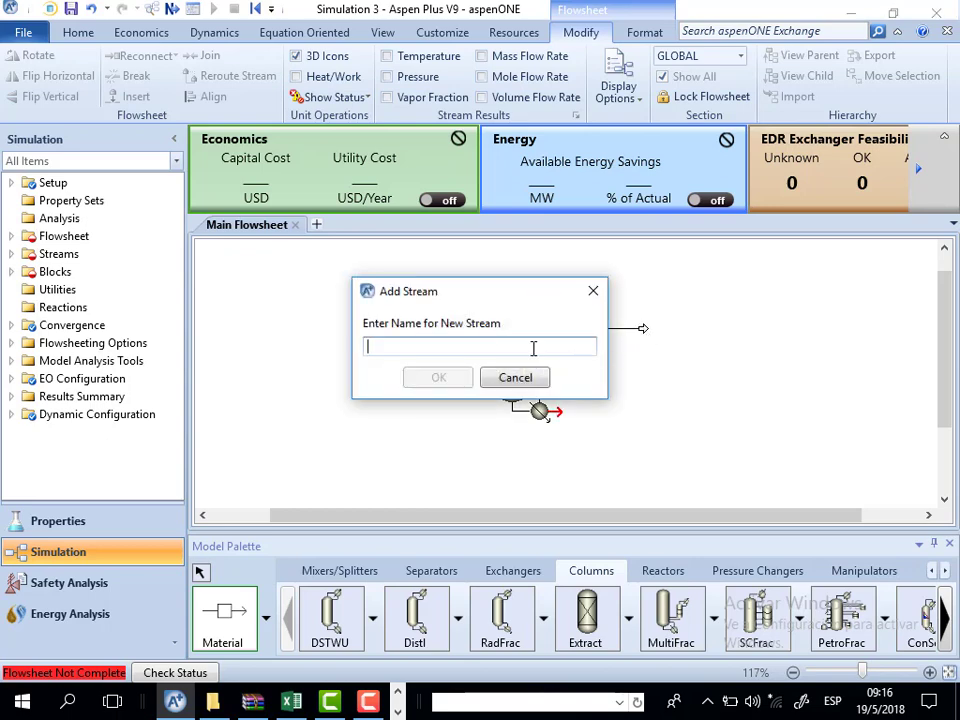
type("DIST")
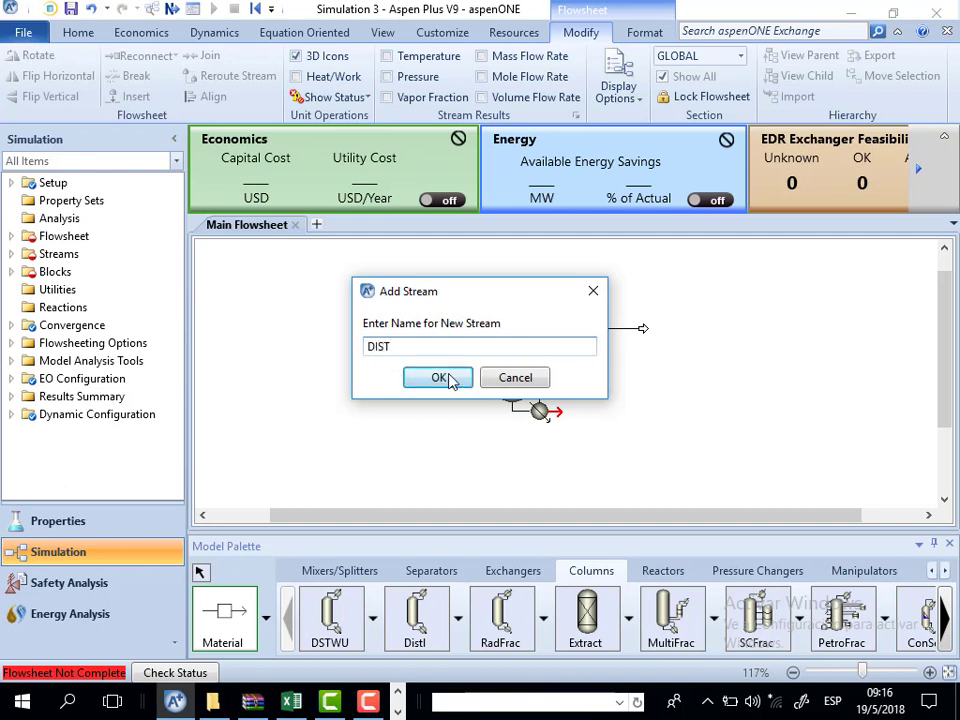
left_click(440, 378)
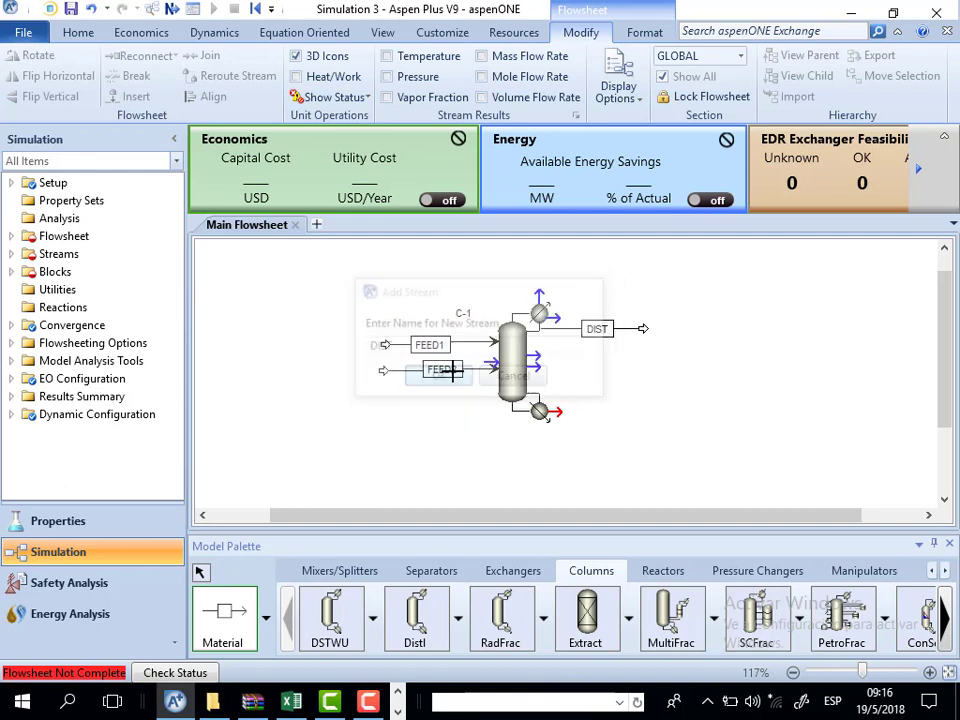
Connect a material product stream named BOTT to the bottoms outlet of column C-1 and shift its label toward the column
left_click(550, 410)
left_click(627, 407)
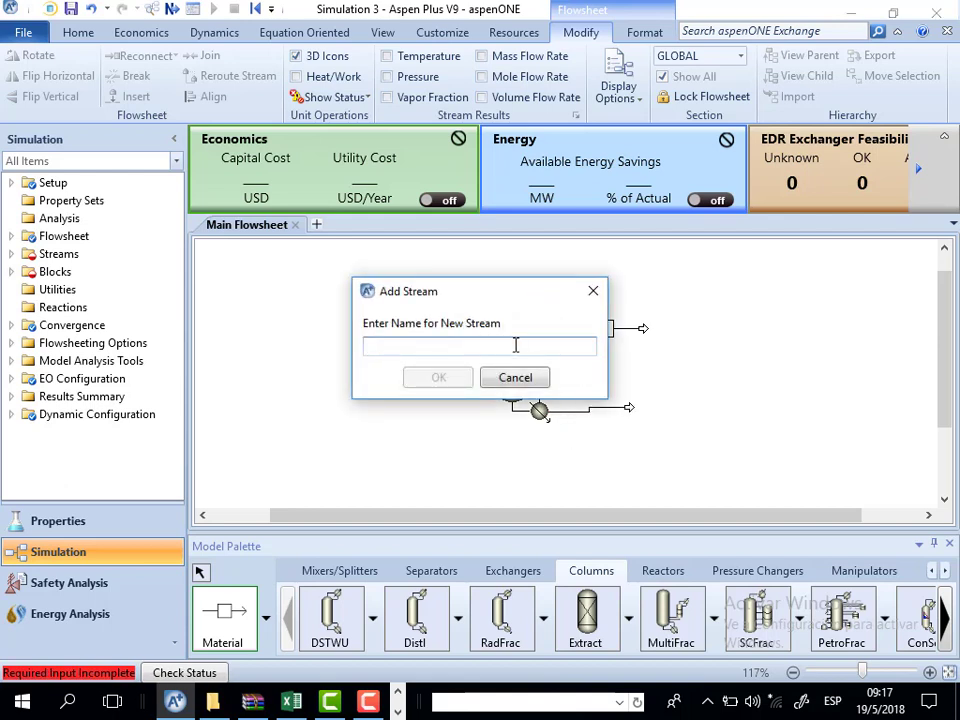
type("BOTT")
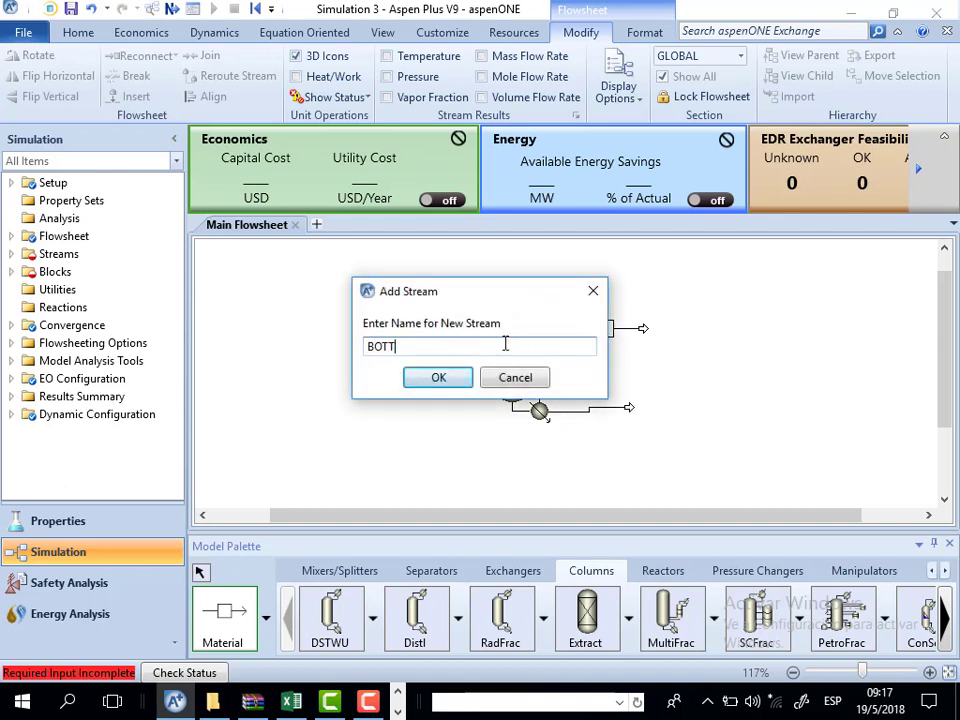
left_click(440, 377)
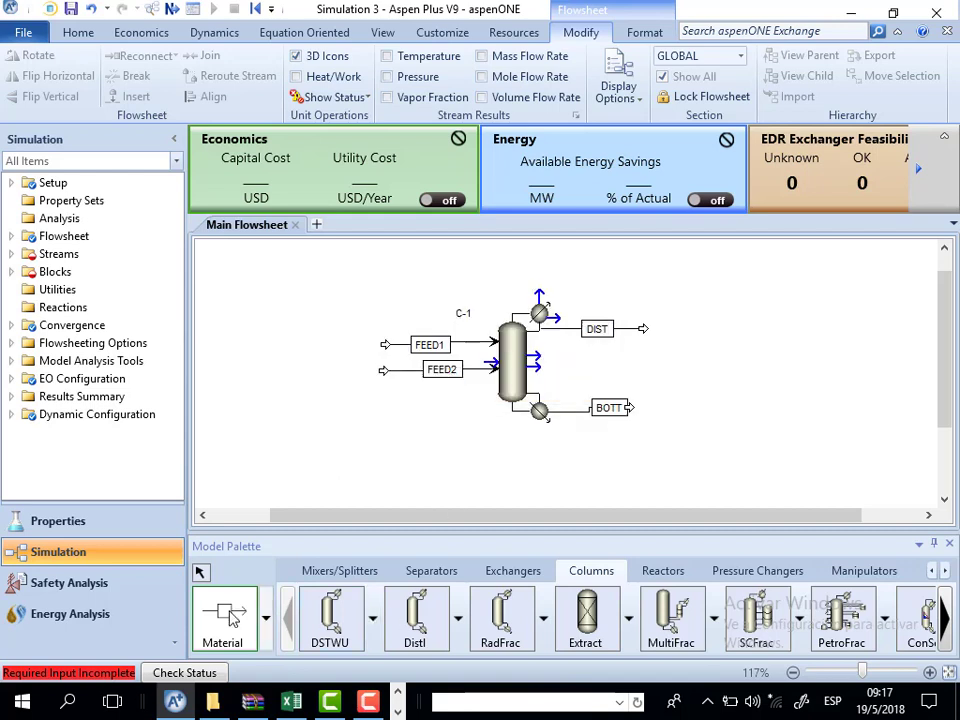
left_click(200, 574)
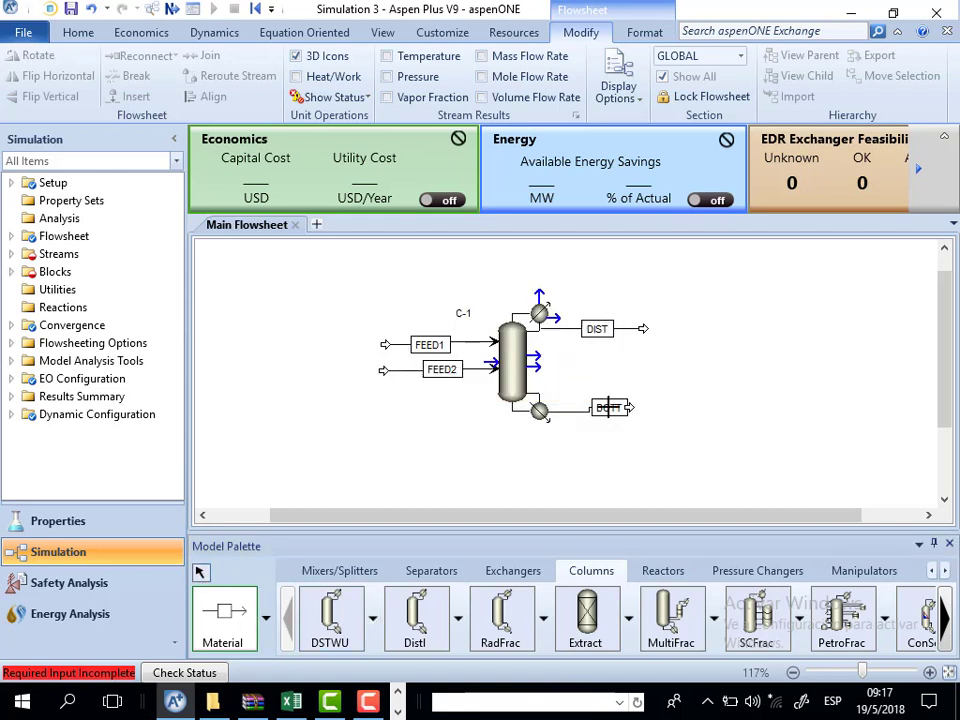
left_click(200, 572)
left_click_drag(599, 413, 582, 411)
left_click(642, 455)
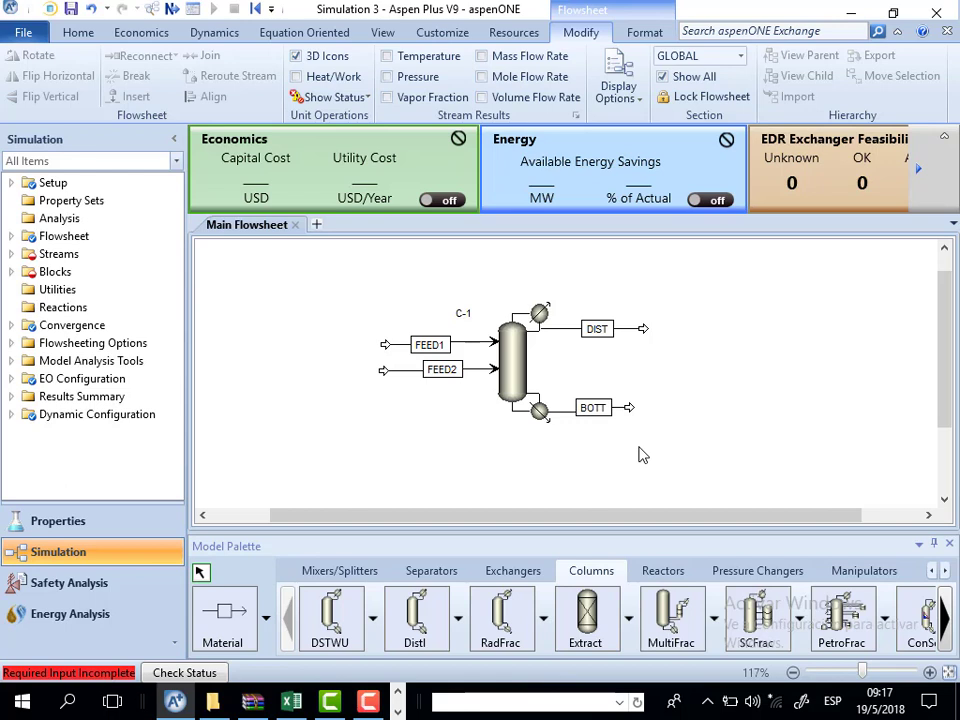
Open the input form of stream FEED1 and set its temperature to 220 F
left_click(170, 14)
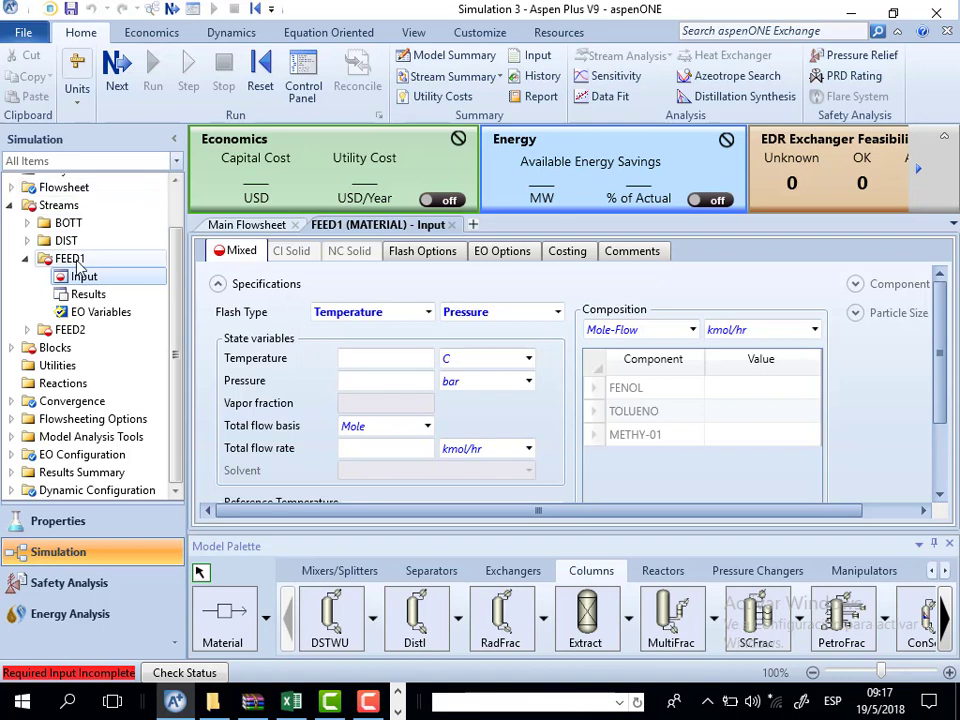
left_click(378, 358)
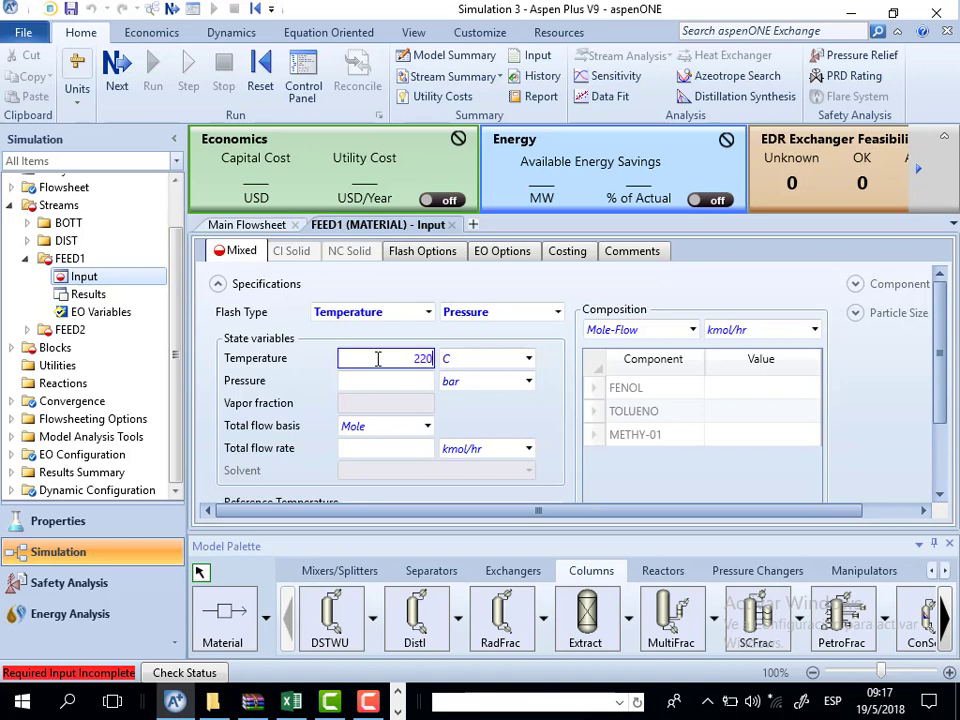
left_click(528, 358)
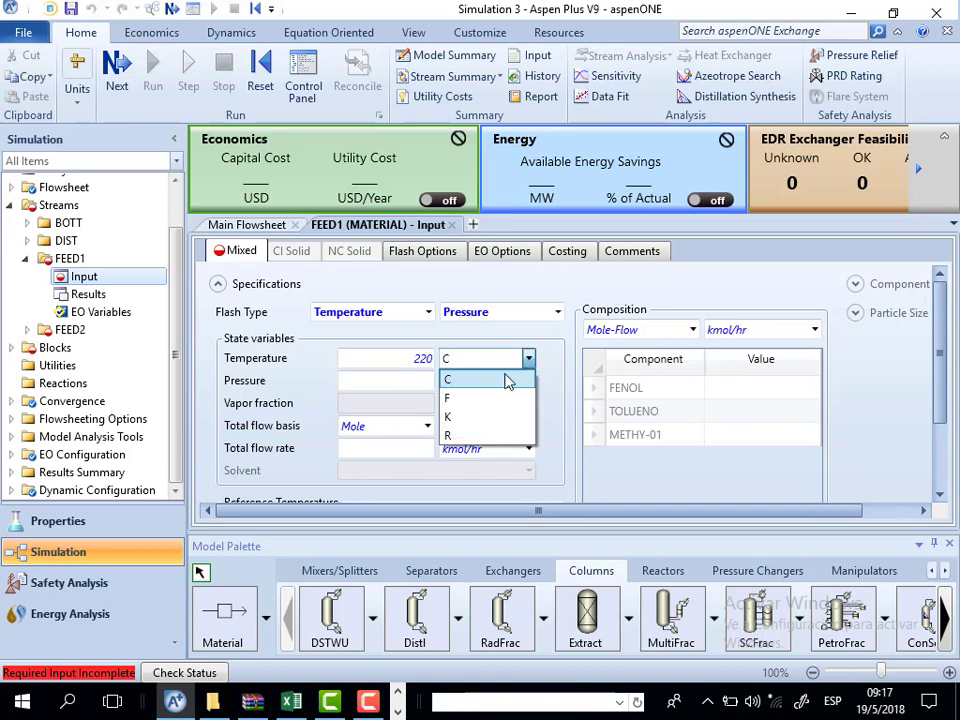
left_click(482, 400)
Set the pressure of stream FEED1 to 20 psi
left_click(411, 384)
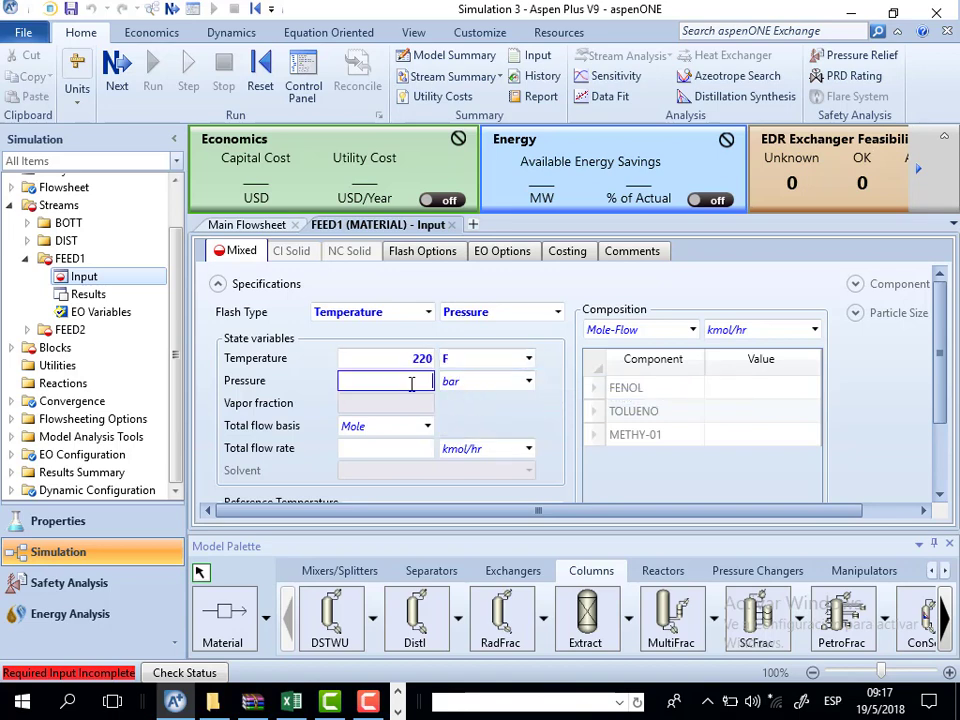
type("20")
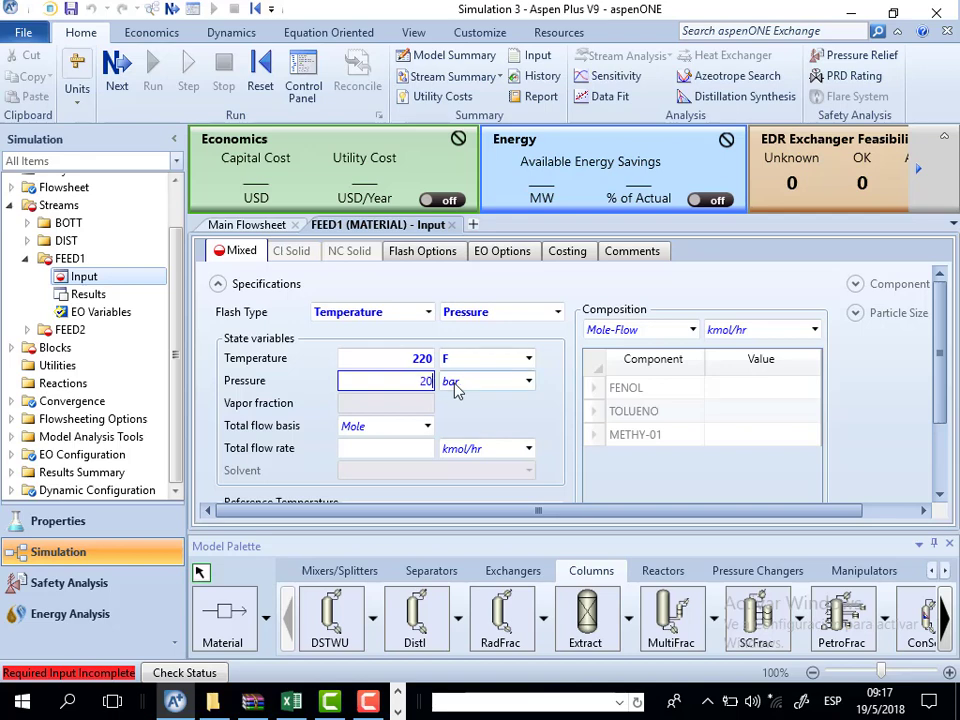
left_click(528, 381)
left_click_drag(542, 420, 545, 596)
left_click(452, 626)
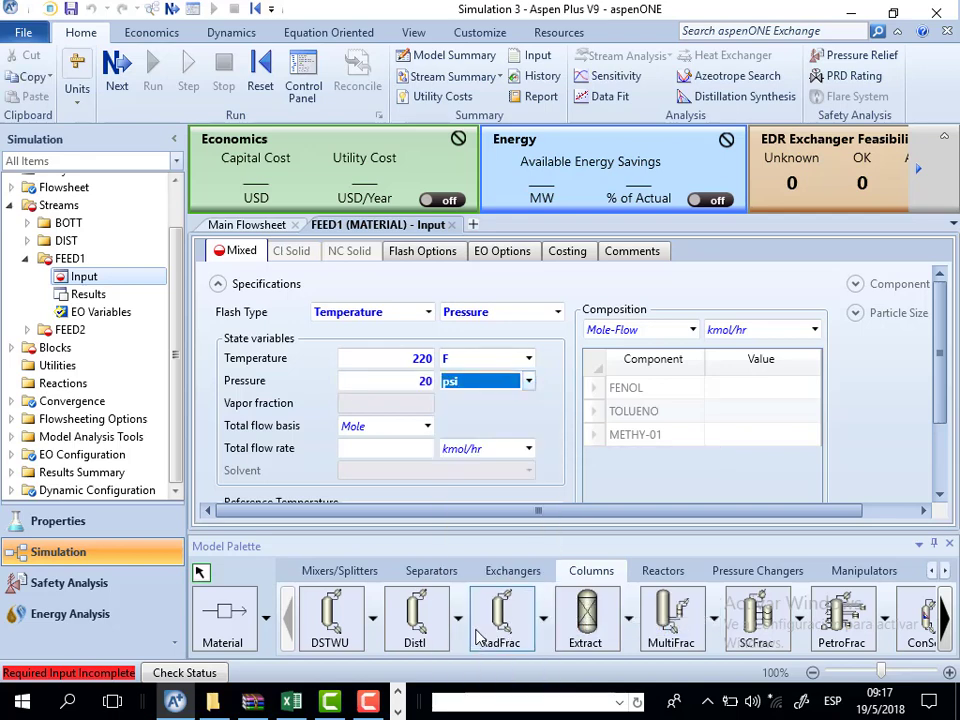
Change the FEED1 pressure unit to psia and back to psi
left_click(529, 382)
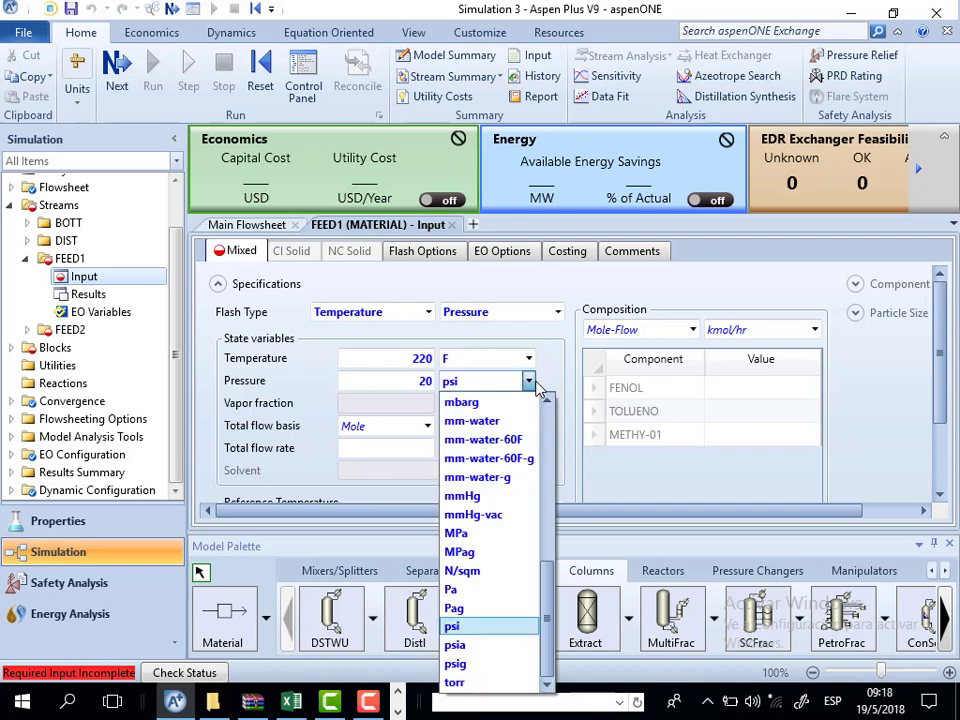
left_click(508, 645)
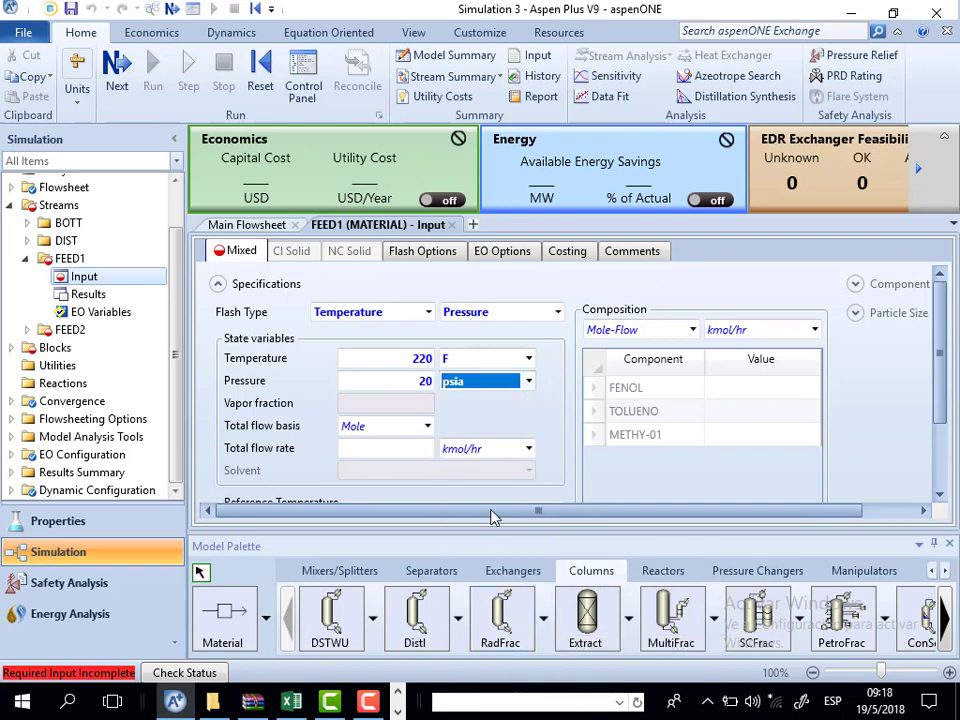
left_click(503, 420)
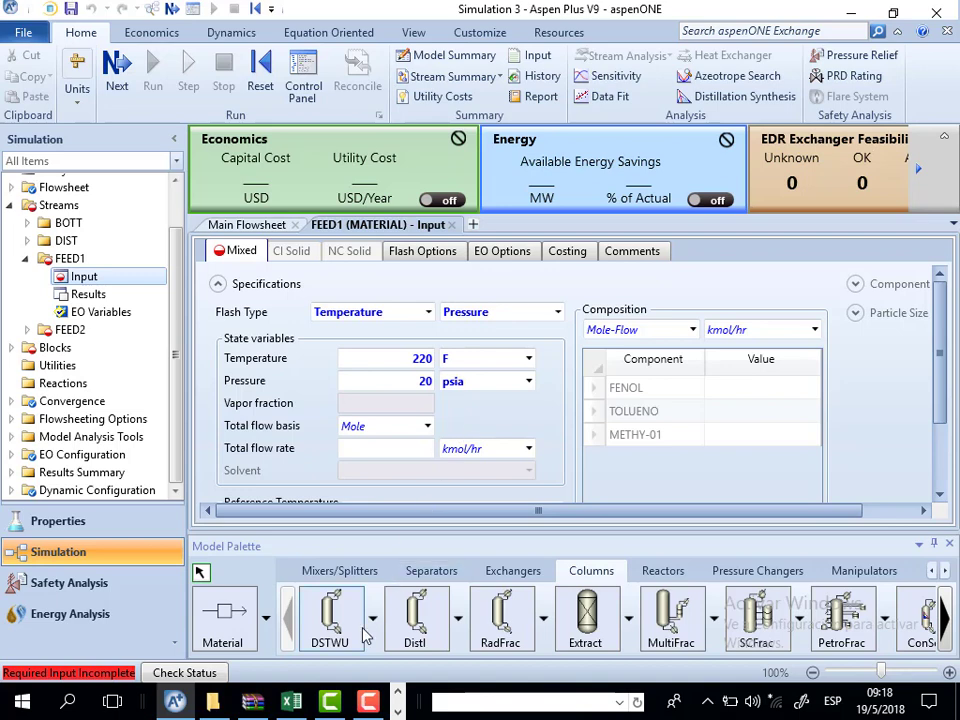
left_click(366, 704)
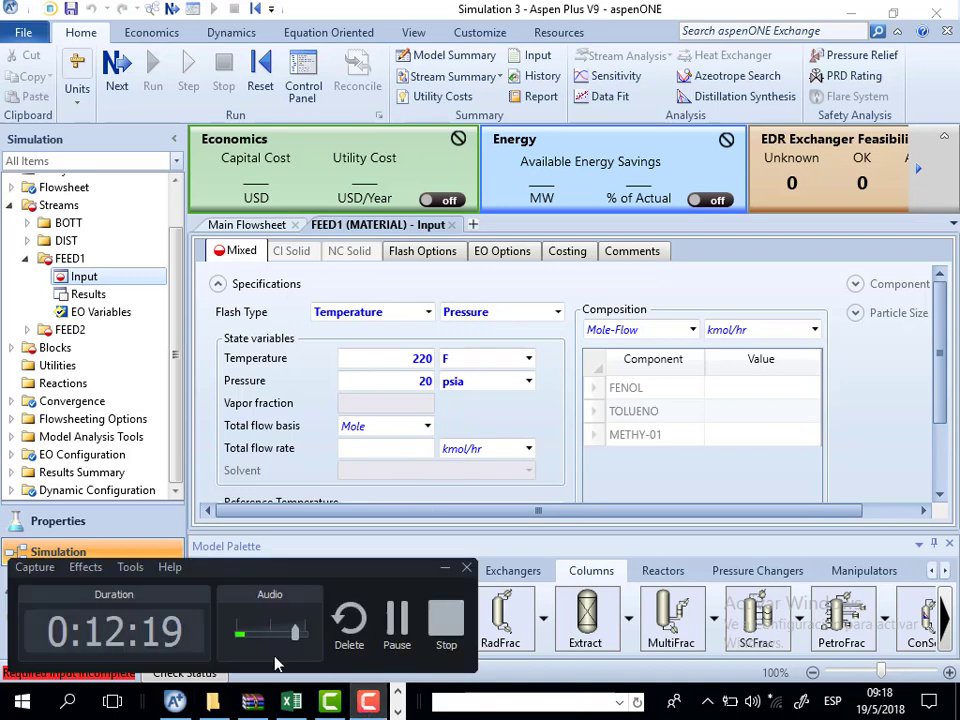
left_click(398, 624)
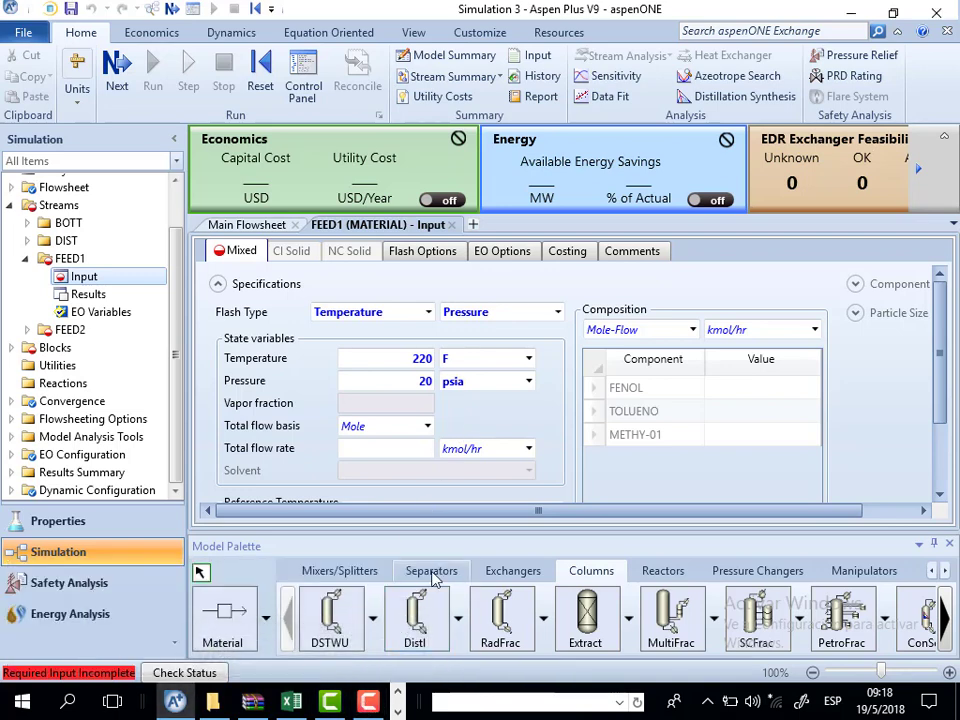
left_click(528, 381)
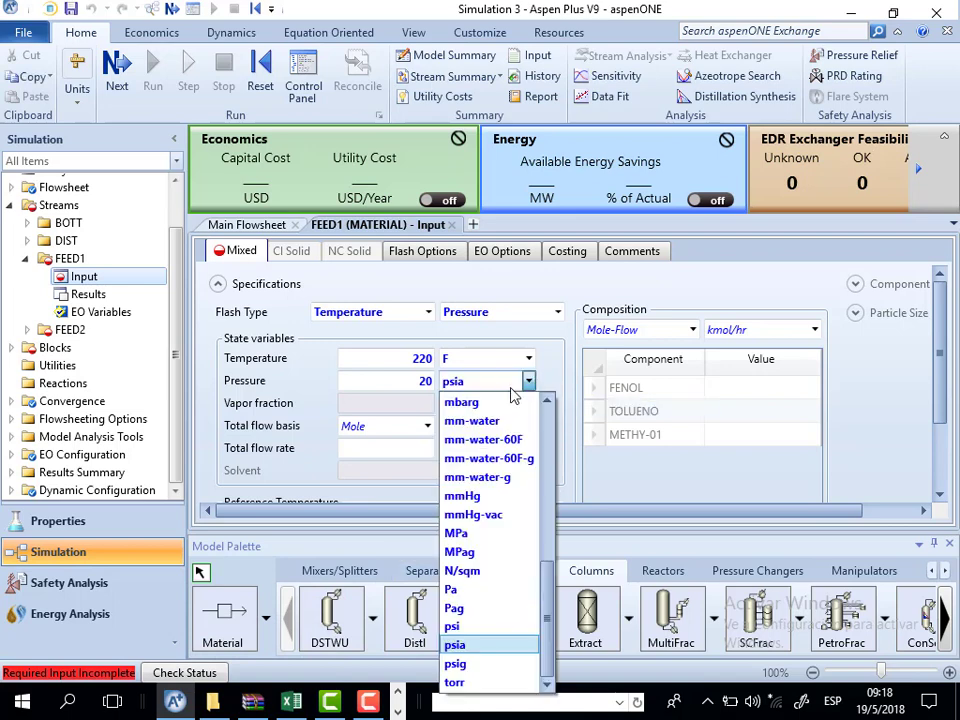
left_click(505, 626)
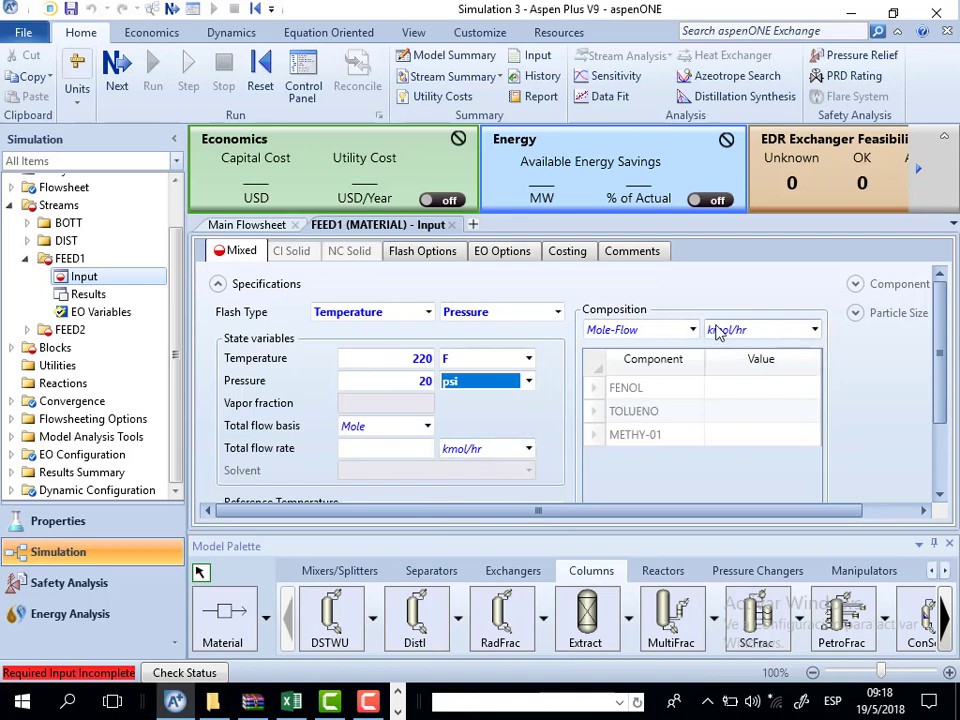
Set the FENOL mole flow of stream FEED1 to 1200 lbmol/hr
left_click(815, 330)
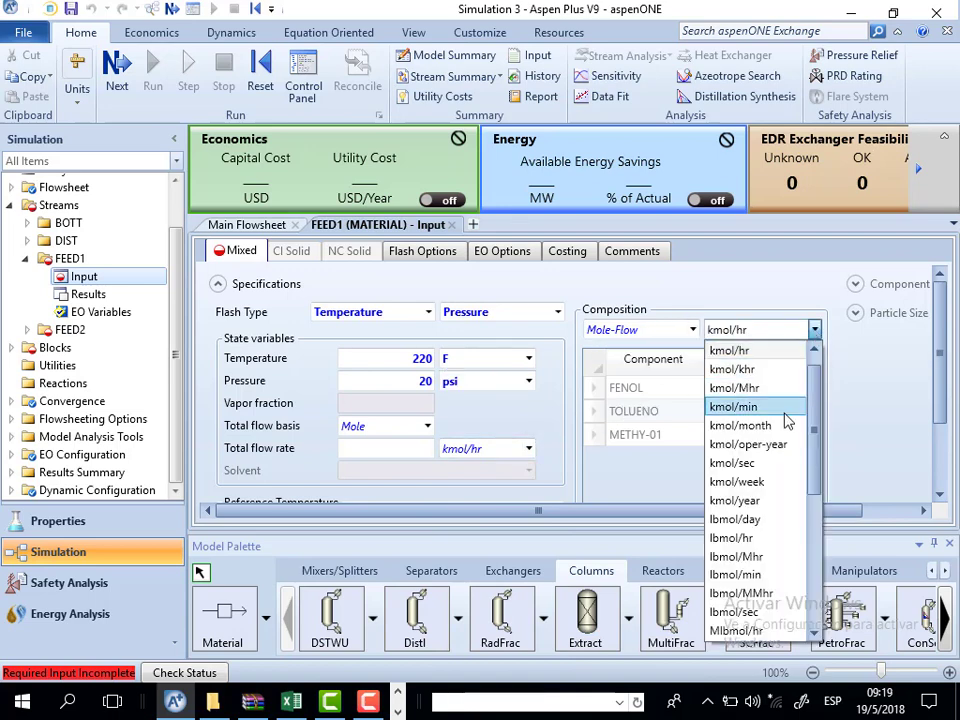
left_click(758, 538)
left_click(731, 389)
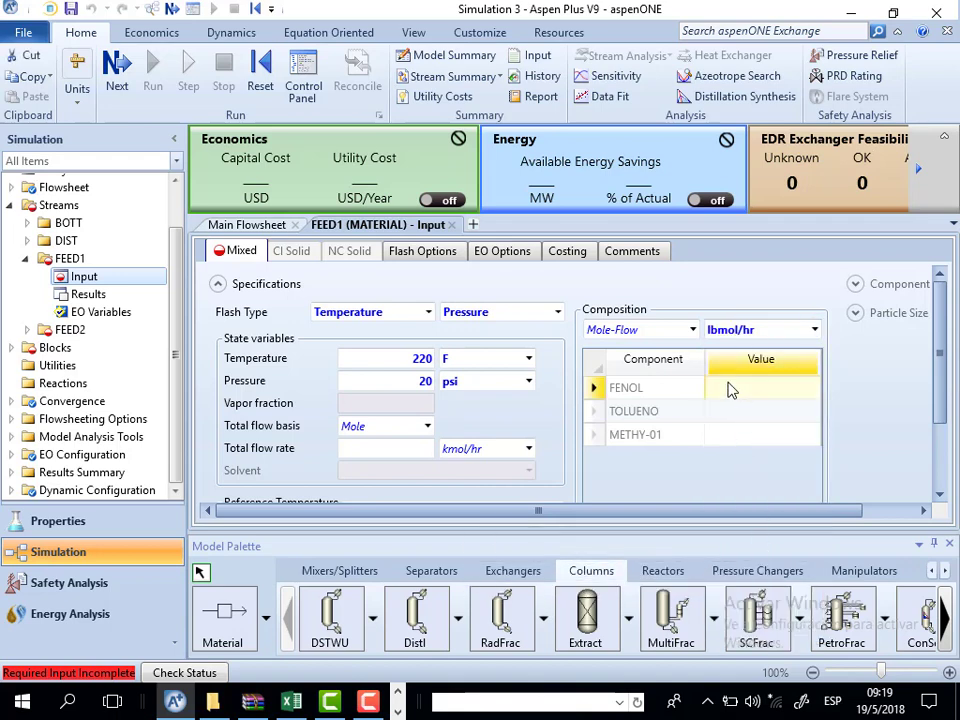
type("1200")
key("Return")
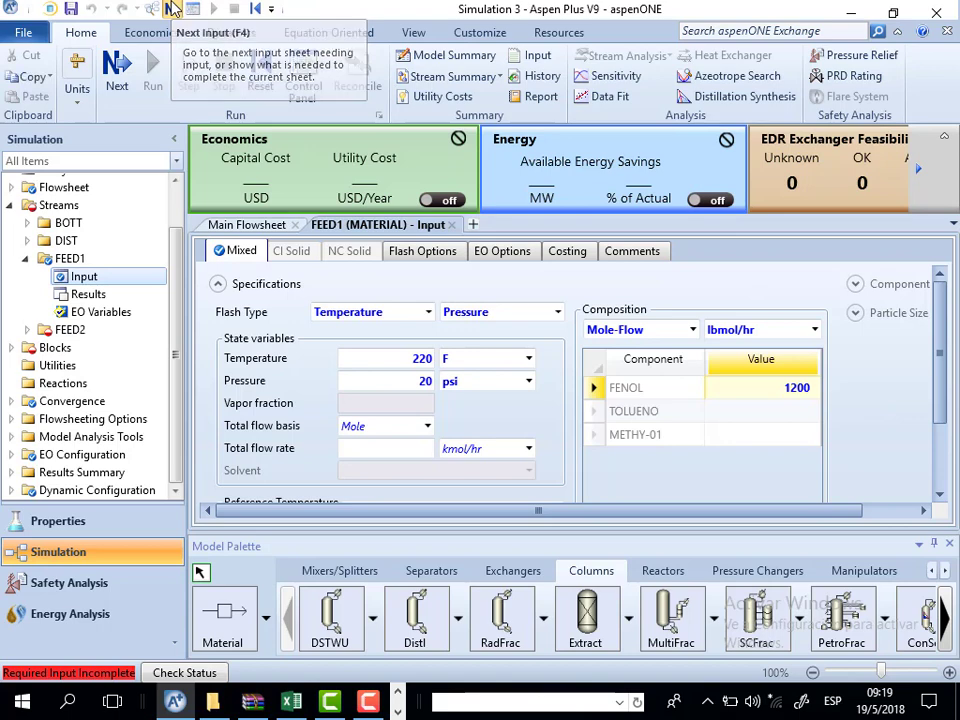
Open the input form of stream FEED2 and set its temperature to 220 F
left_click(172, 8)
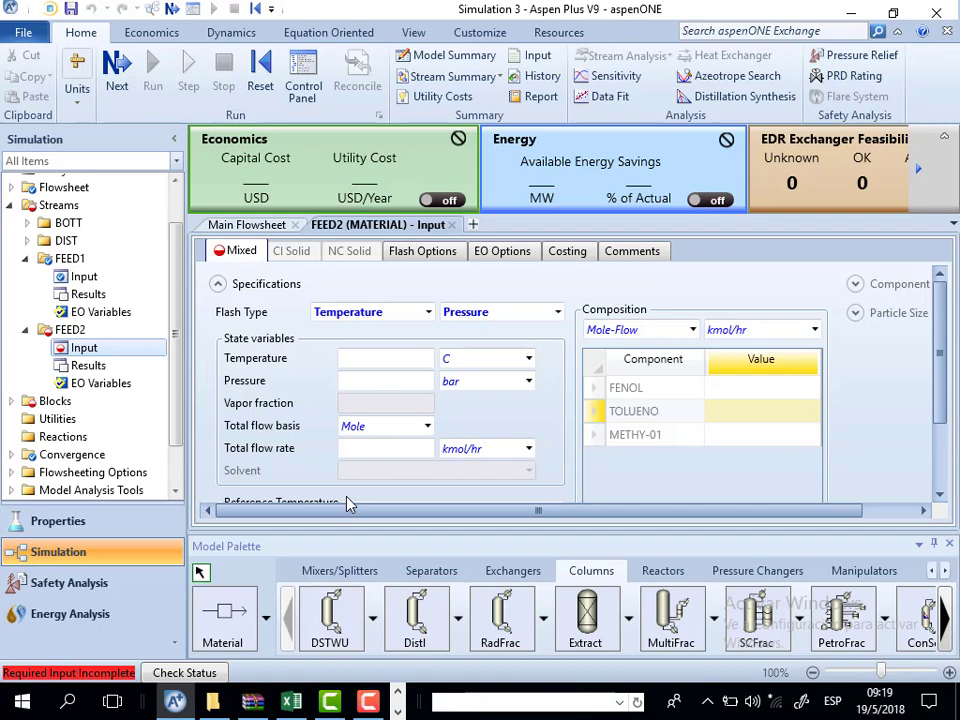
left_click(390, 363)
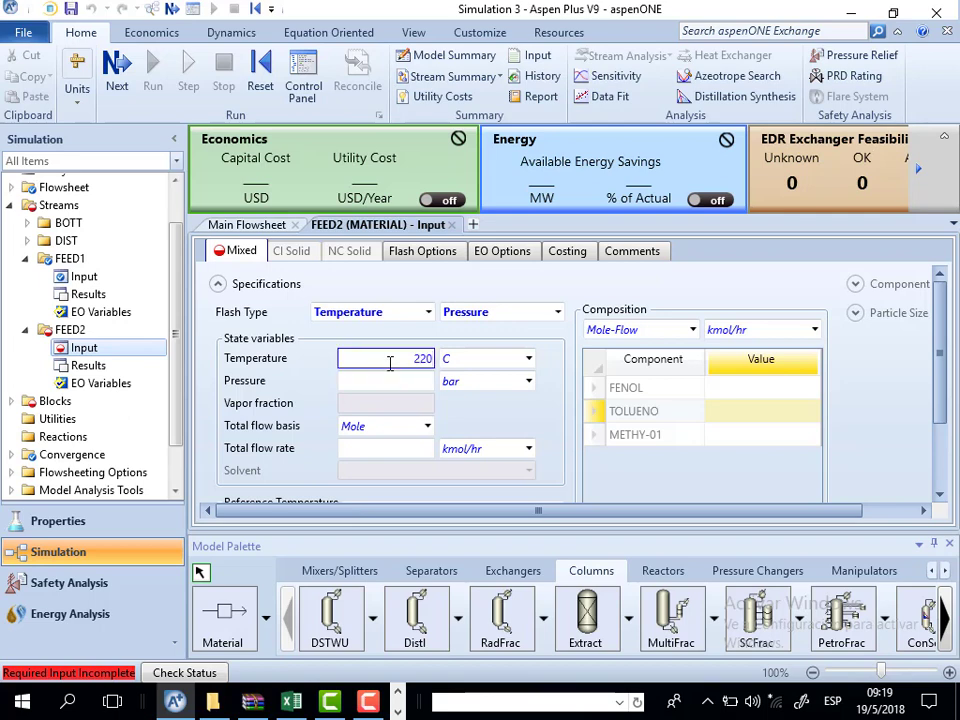
type("220")
left_click(528, 358)
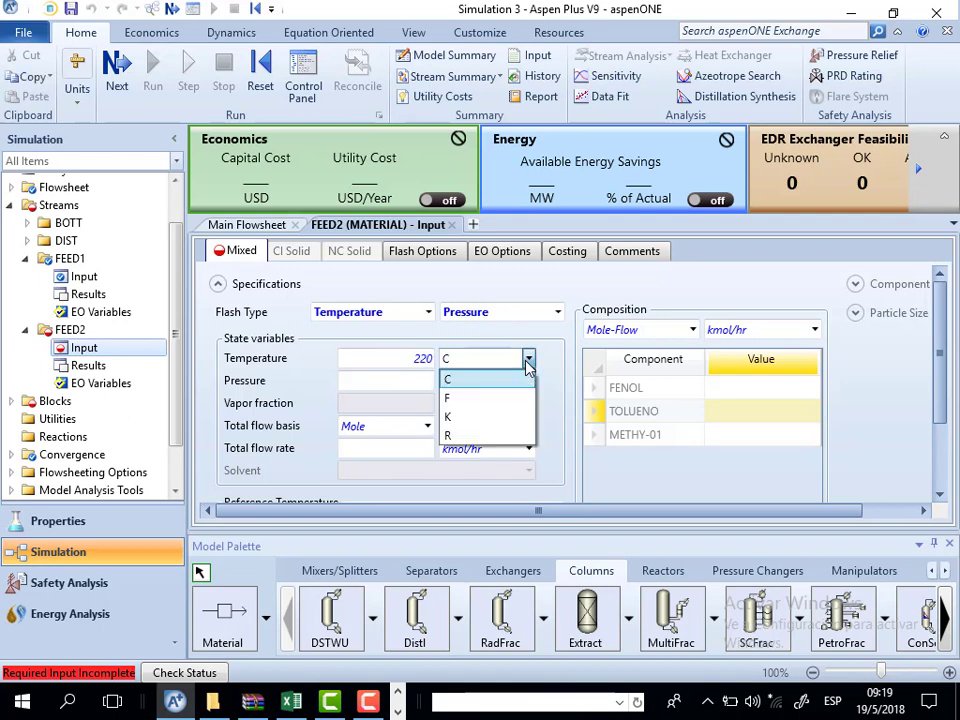
left_click(475, 401)
Set the pressure of stream FEED2 to 20 psi
left_click(413, 381)
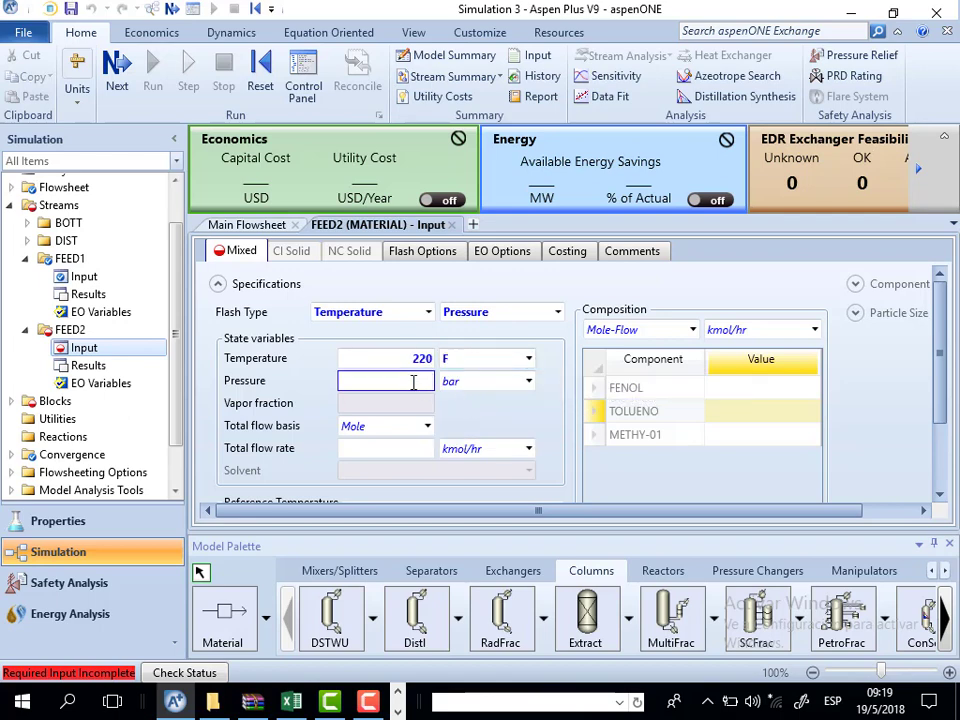
type("20")
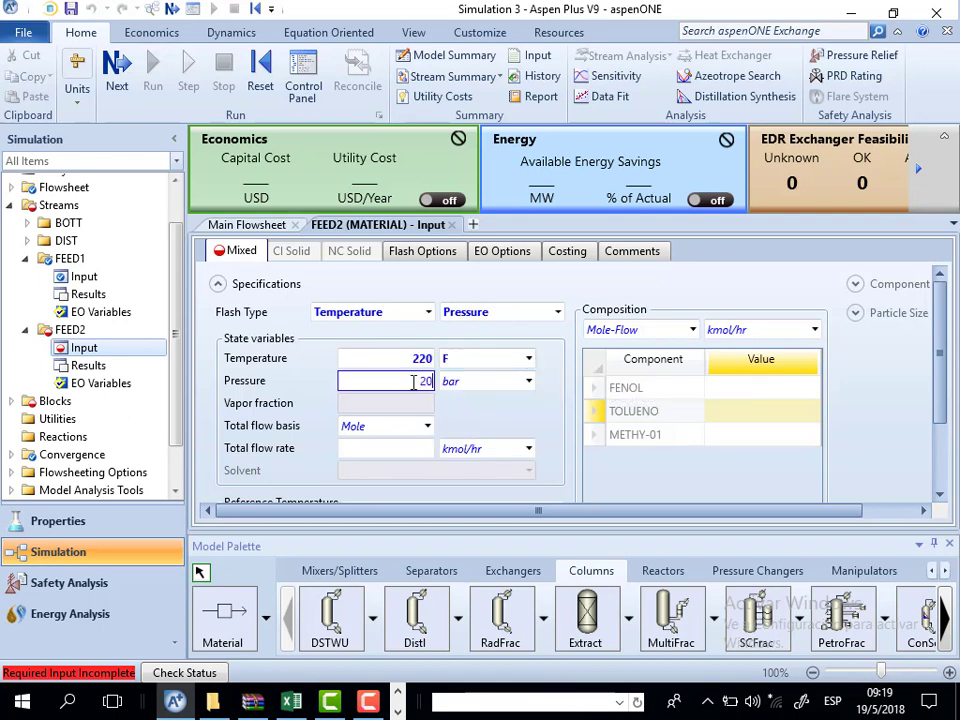
left_click(529, 383)
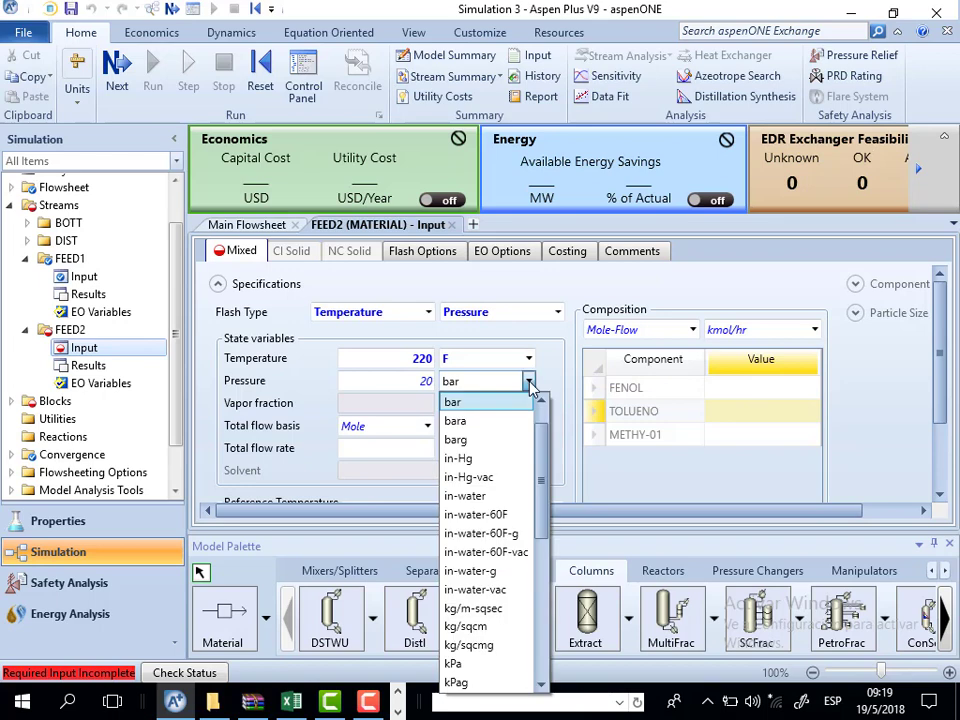
left_click(535, 684)
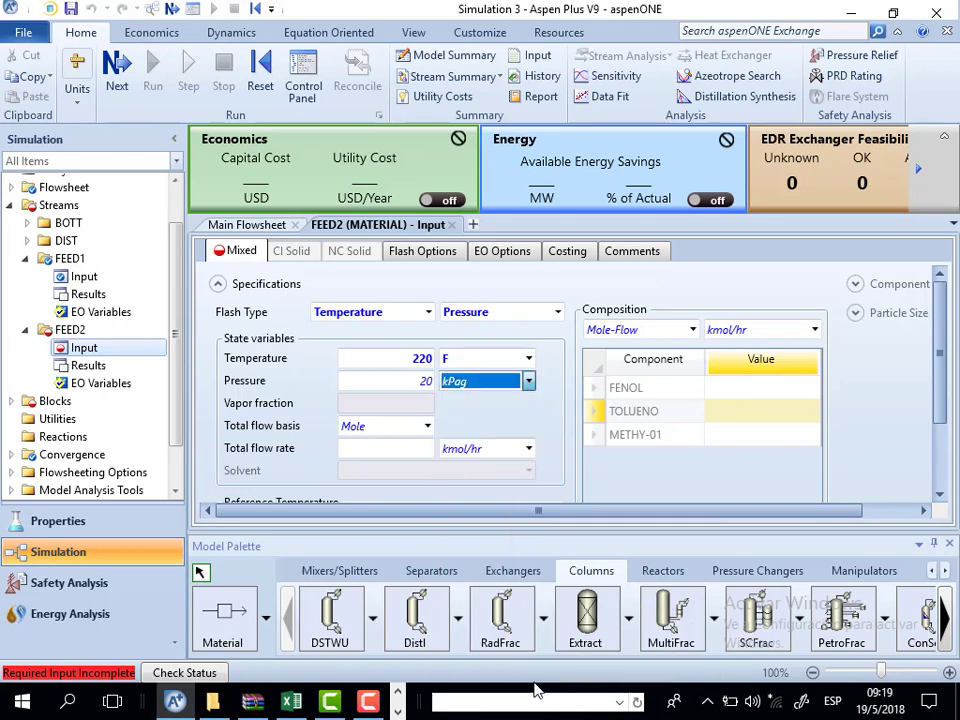
left_click(529, 385)
left_click_drag(553, 606, 553, 645)
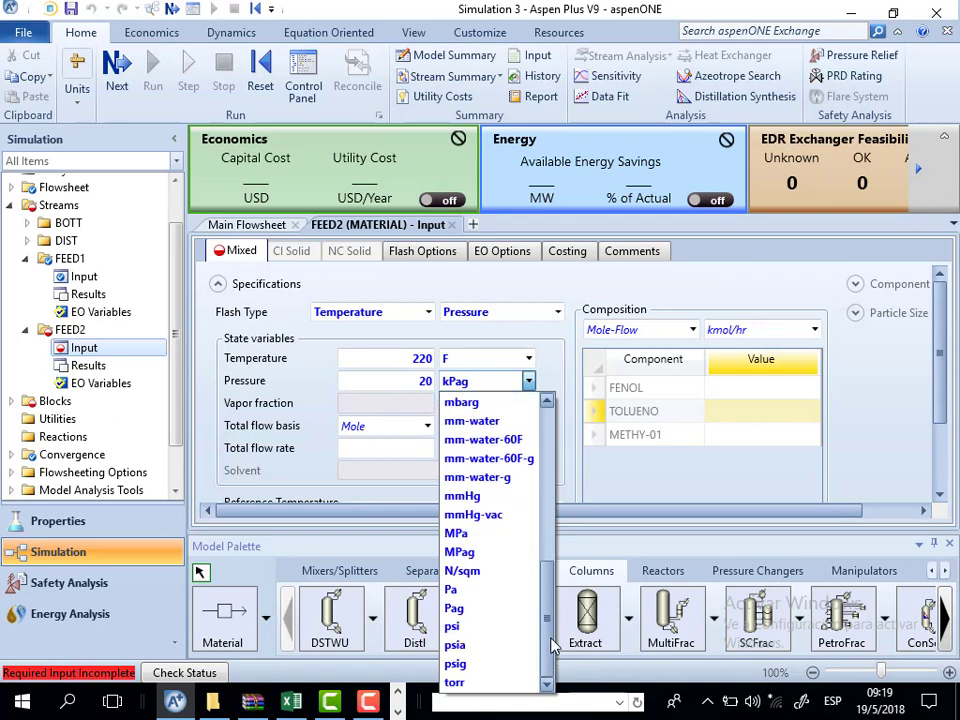
left_click(505, 627)
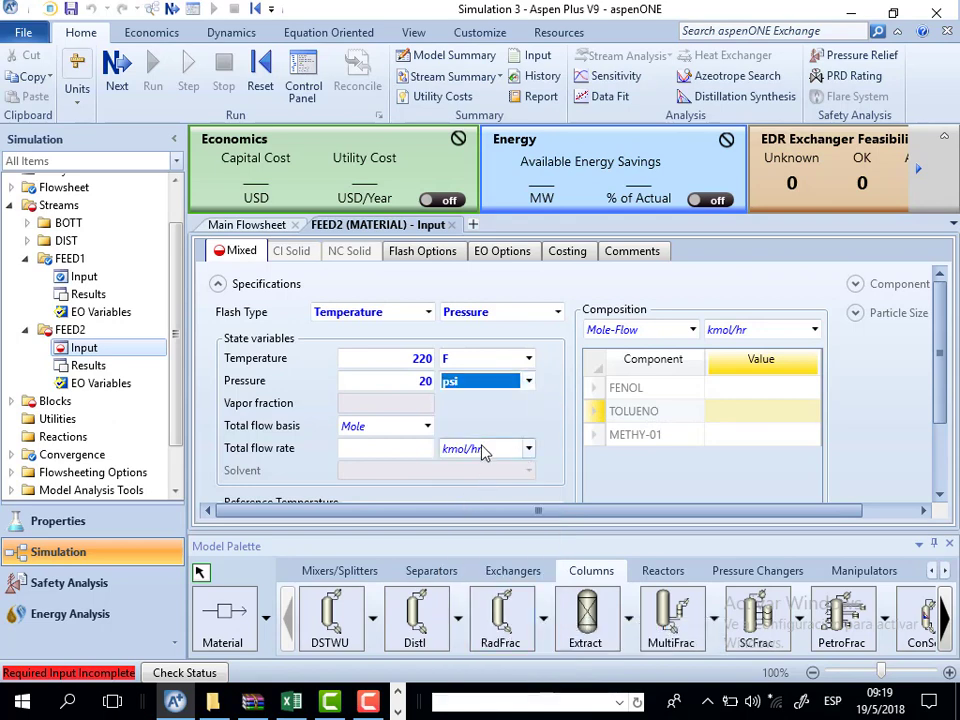
Set the FEED2 mole flows of TOLUENO and METHY-01 to 200 lbmol/hr each
left_click(815, 329)
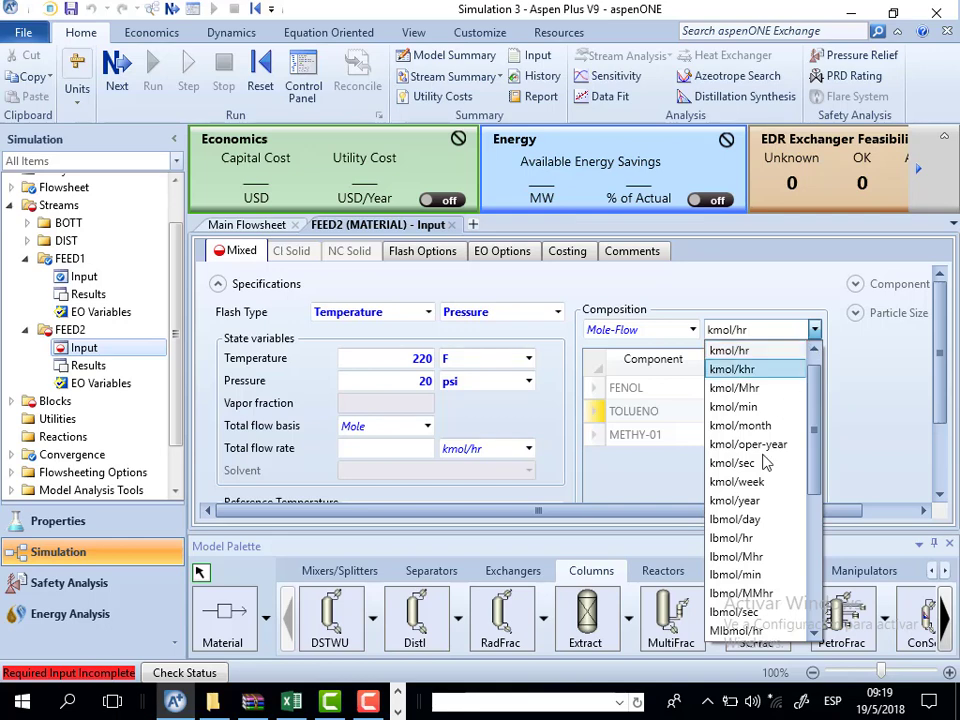
left_click(755, 541)
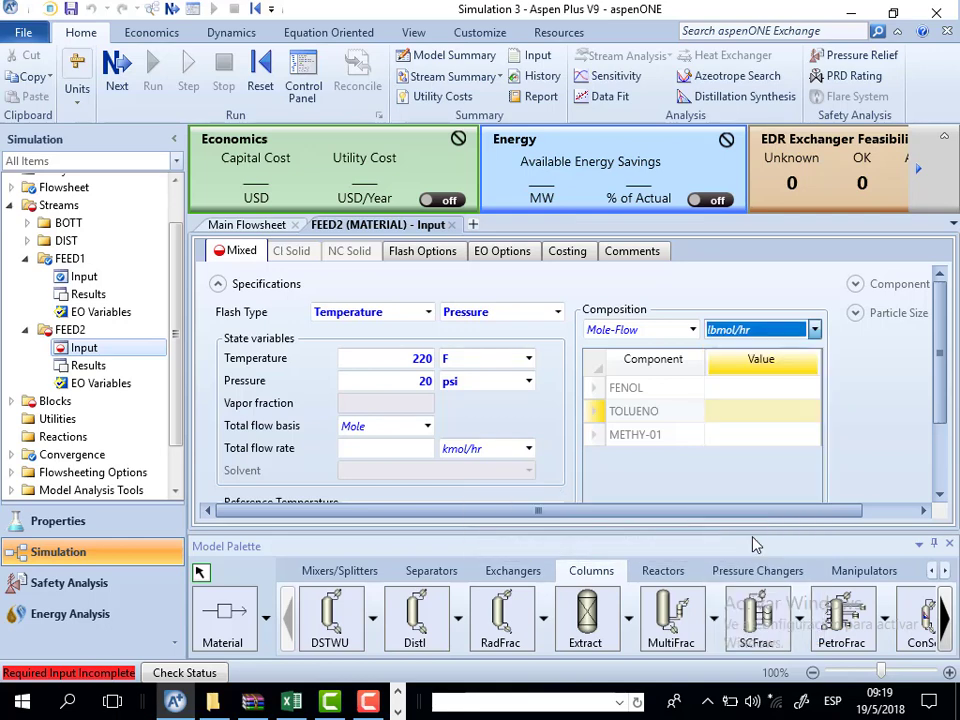
left_click(740, 418)
type("200")
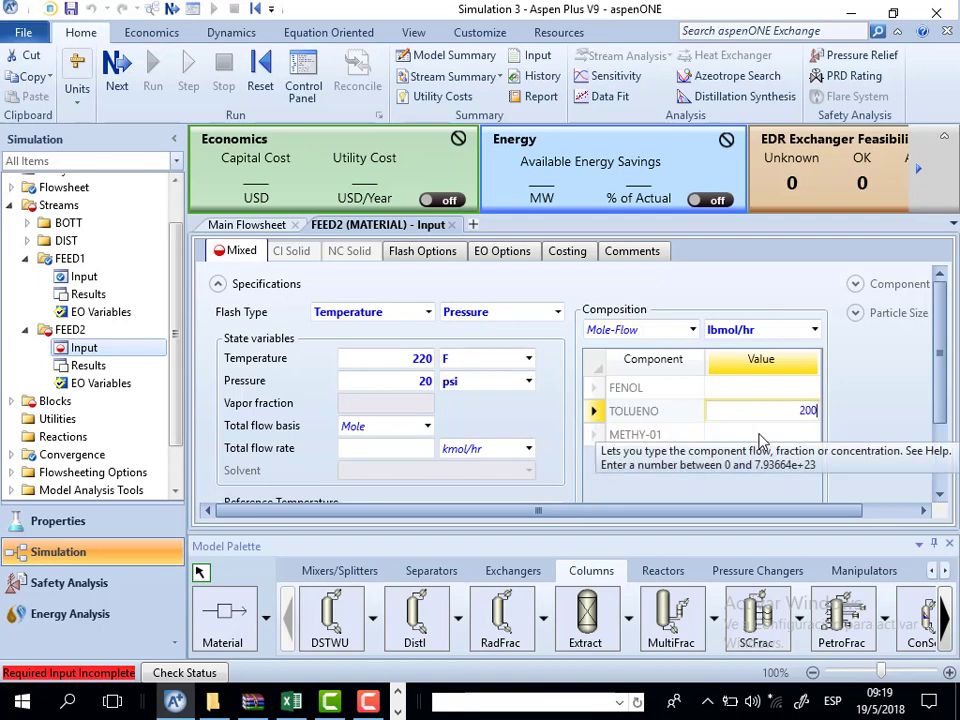
key("Return")
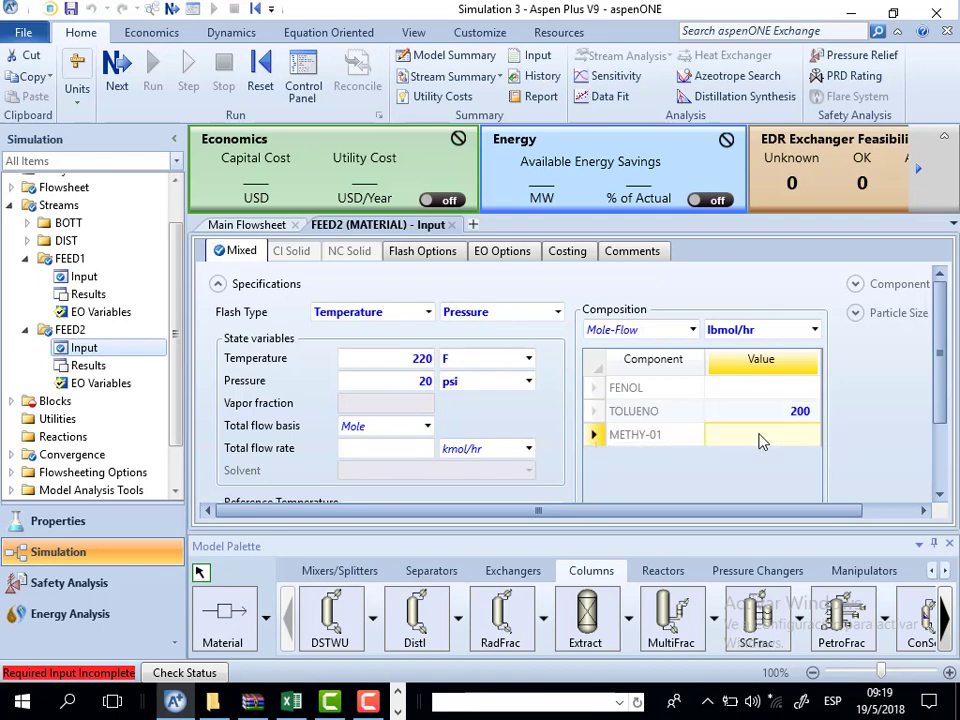
type("200")
left_click(862, 436)
Open the setup form of column C-1 and specify 22 stages with a Total condenser
left_click(172, 10)
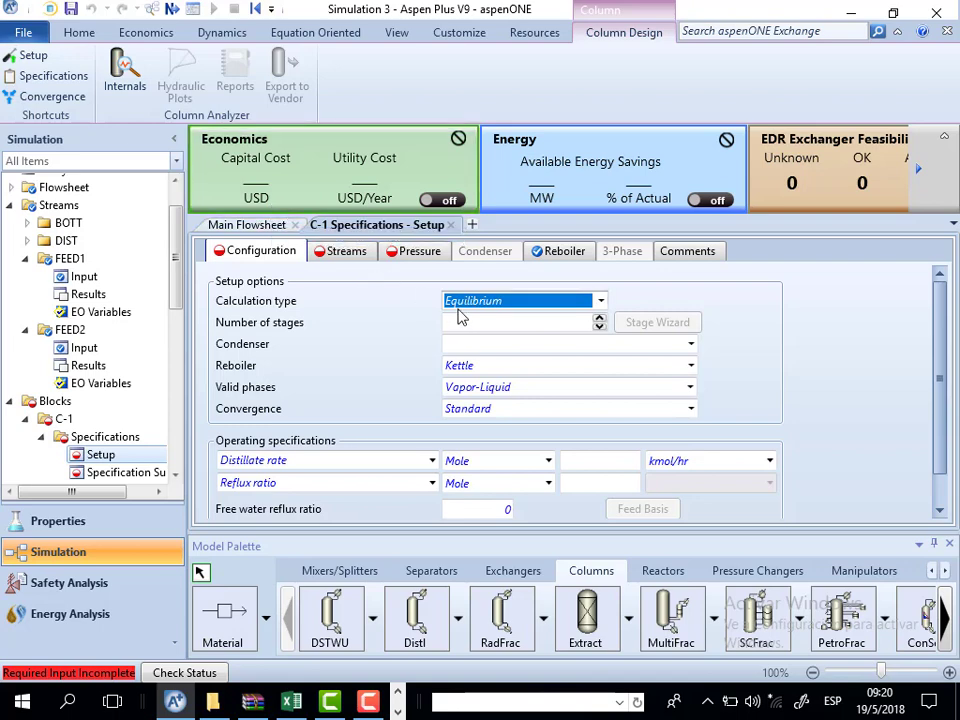
left_click(535, 320)
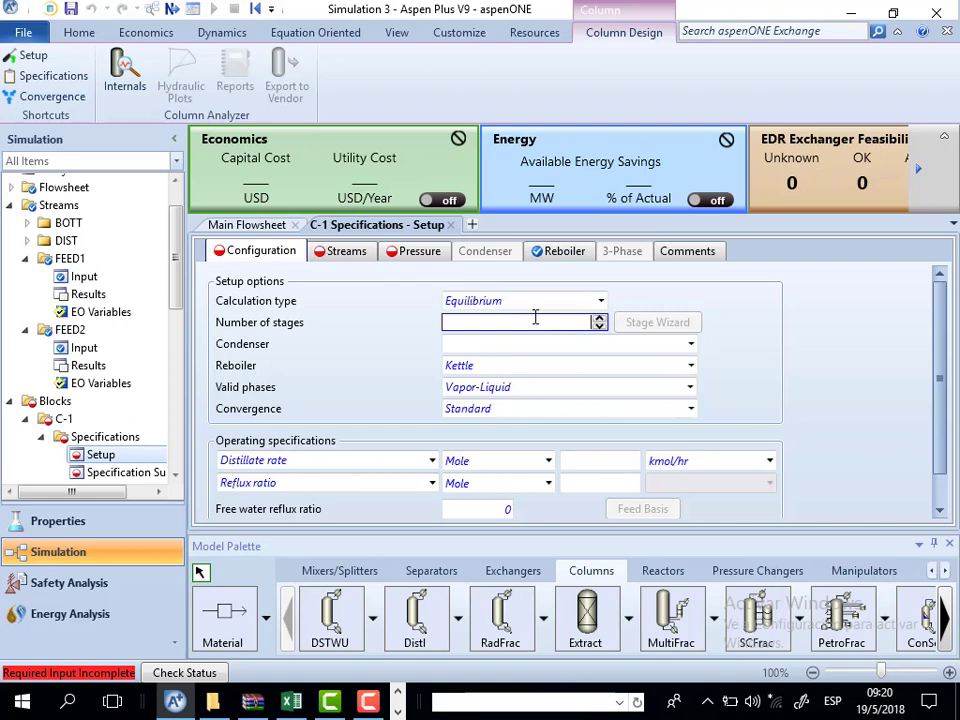
type("22")
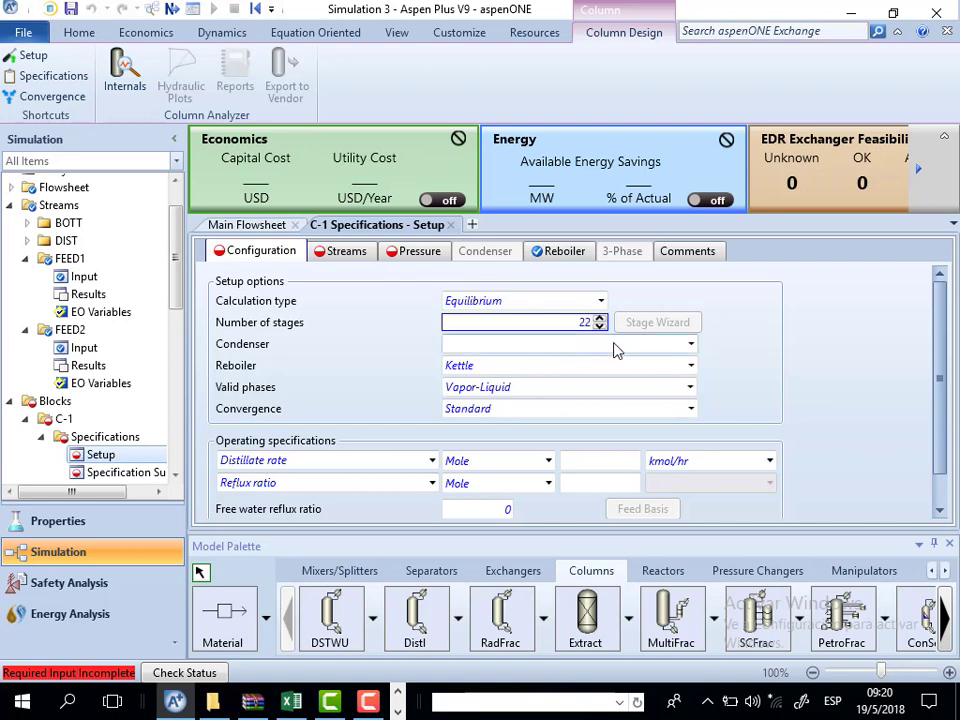
key("Tab")
left_click(688, 346)
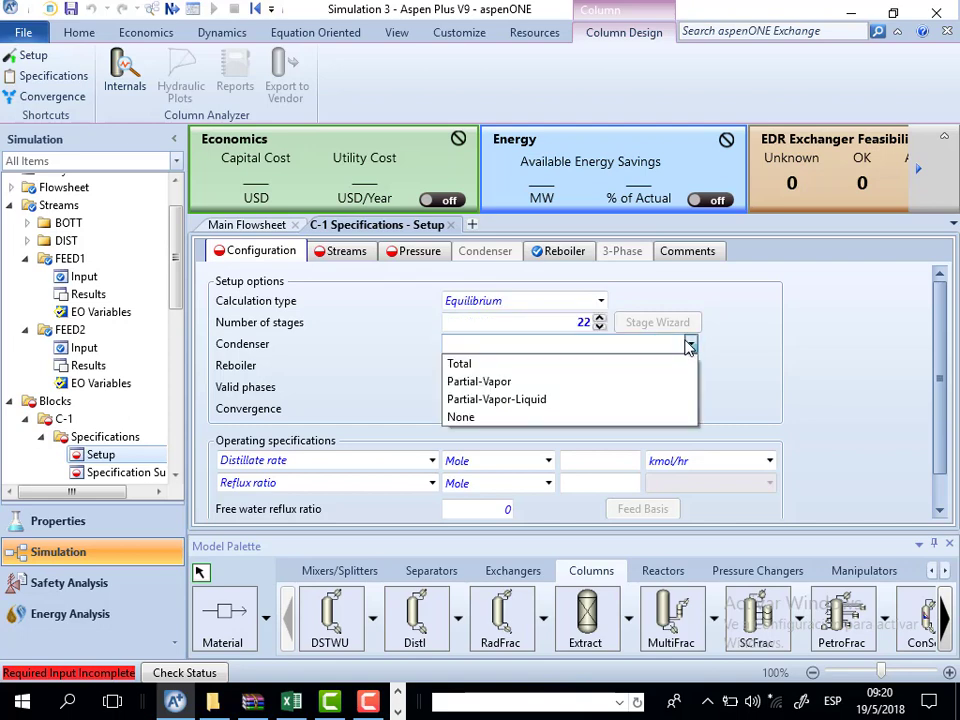
left_click(632, 362)
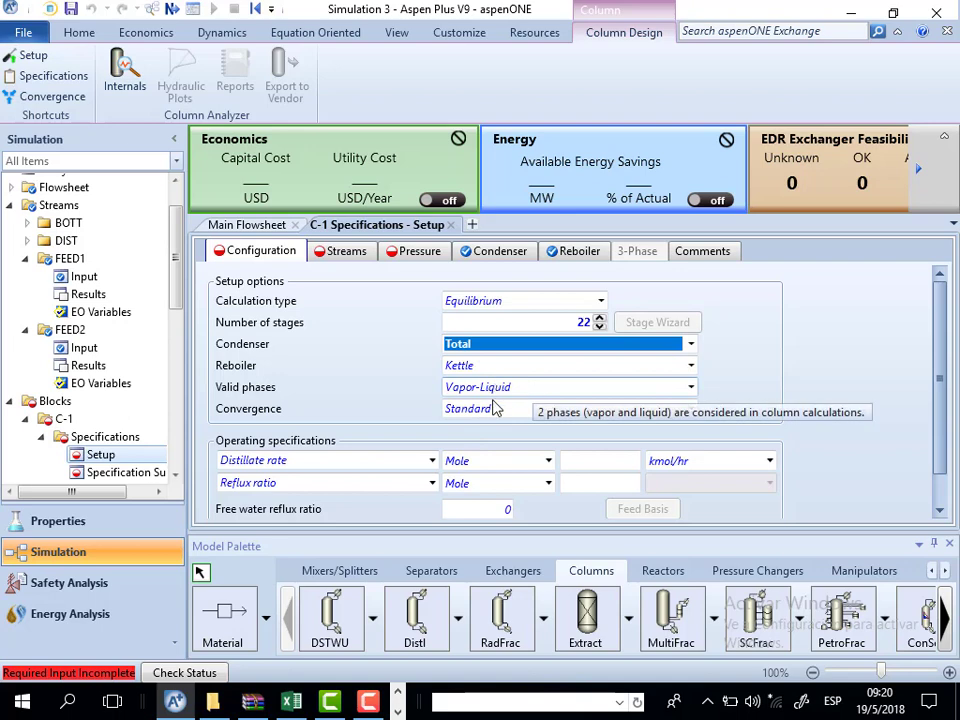
Set the column's mole distillate rate to 200 lbmol/hr and its mole reflux ratio to 8
left_click(604, 460)
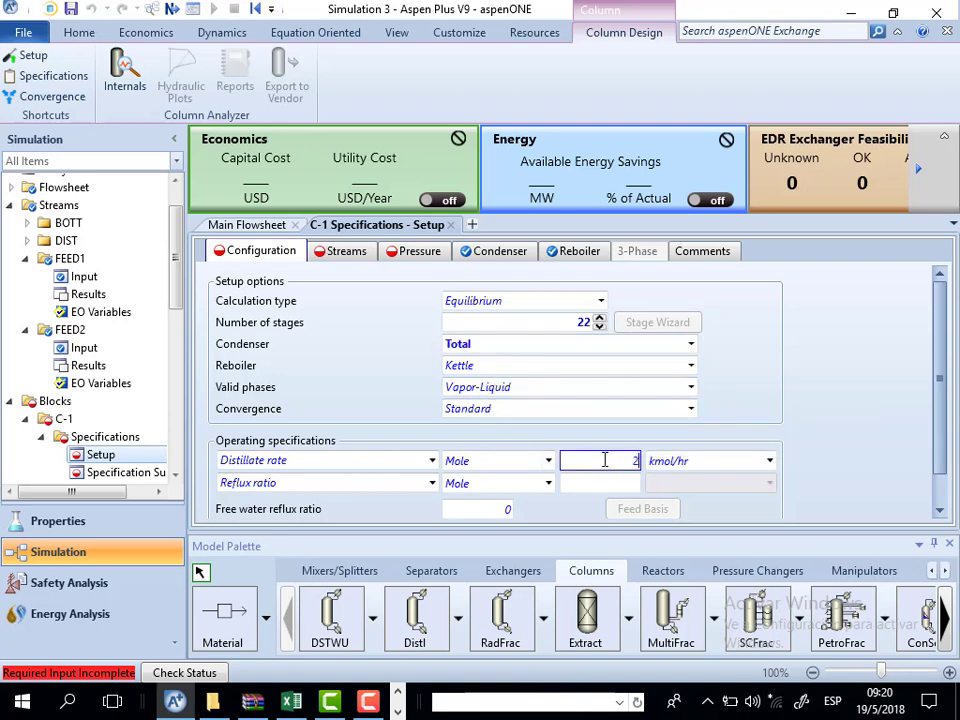
type("200")
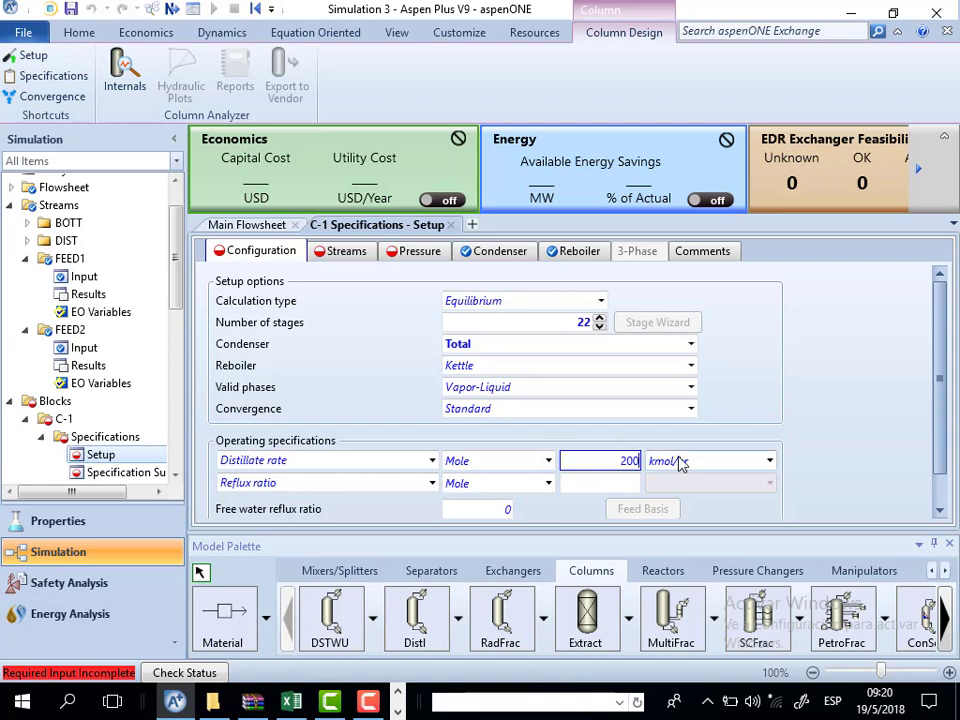
left_click(769, 461)
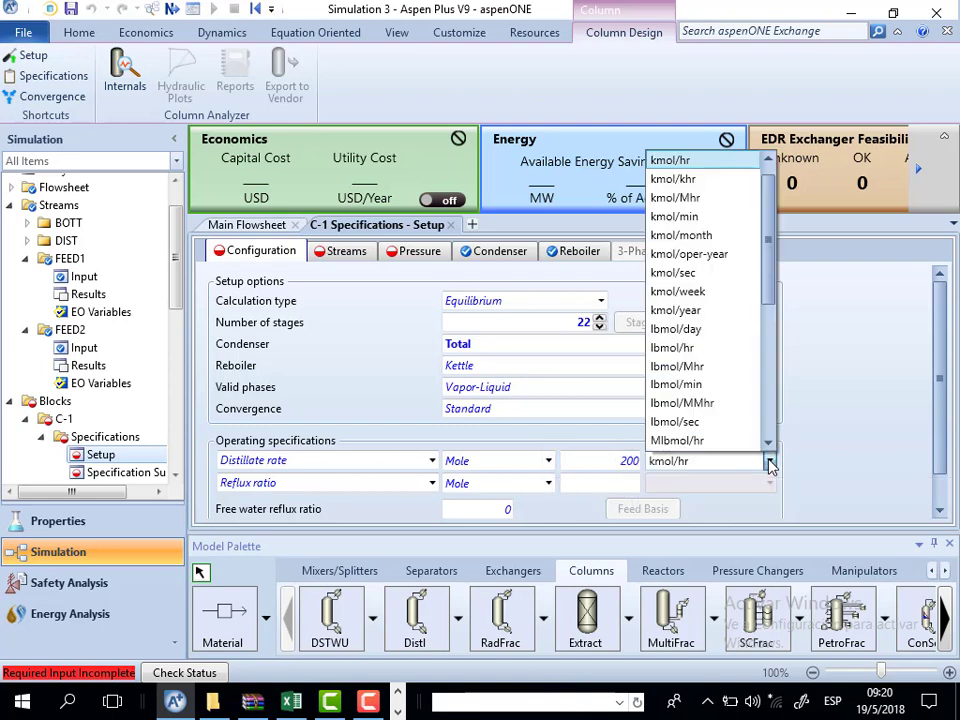
left_click(724, 354)
left_click(598, 482)
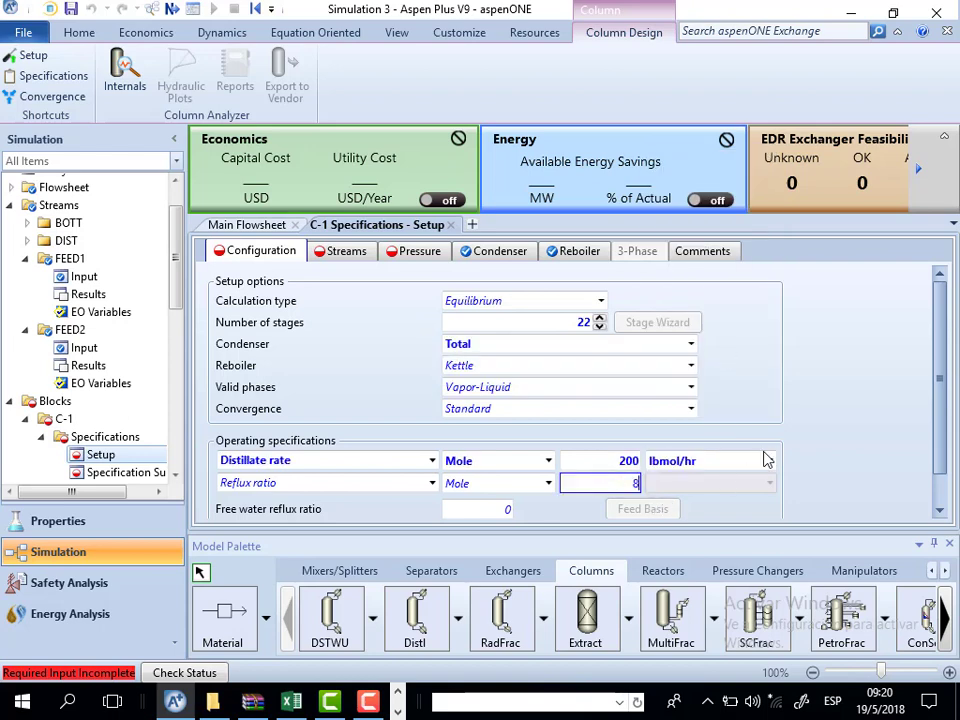
left_click(825, 392)
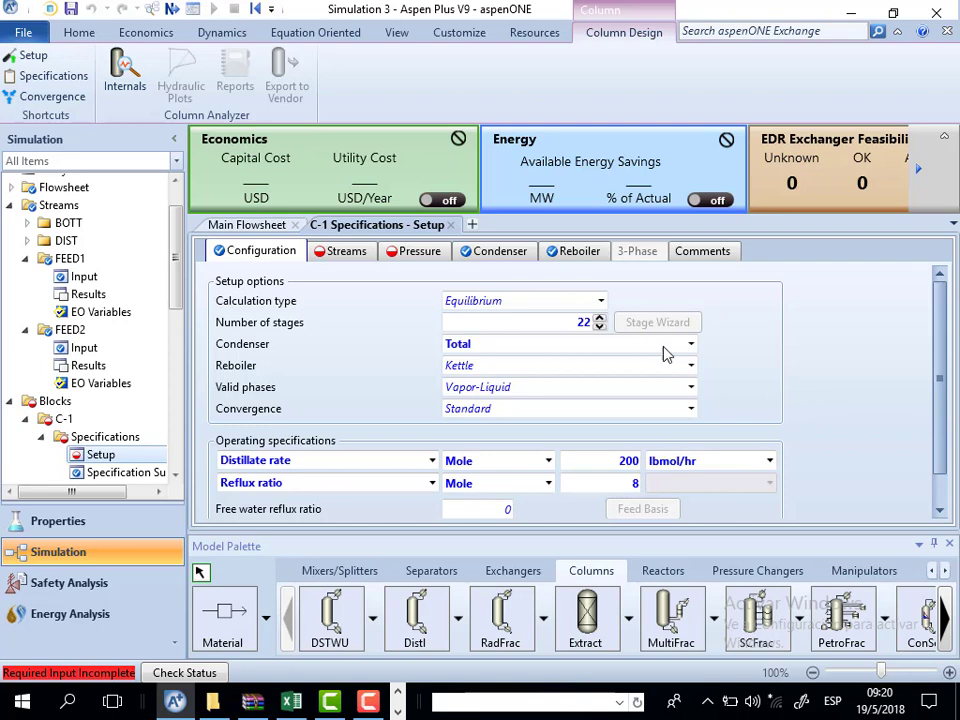
Assign FEED1 to stage 7 and FEED2 to stage 14 of column C-1
left_click(167, 12)
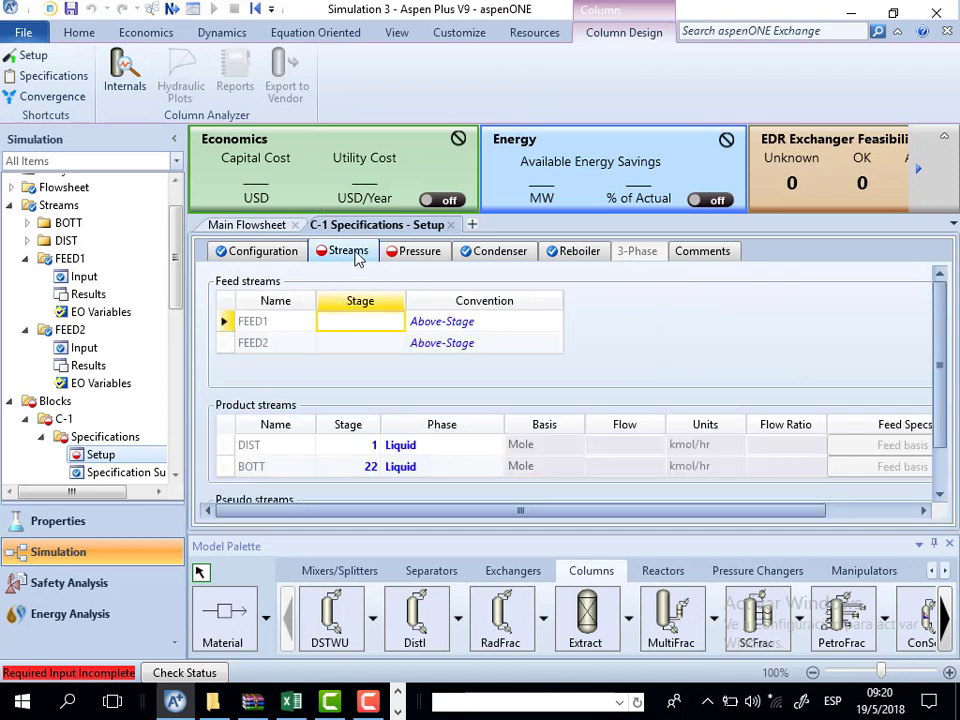
left_click(351, 323)
type("7")
left_click(373, 350)
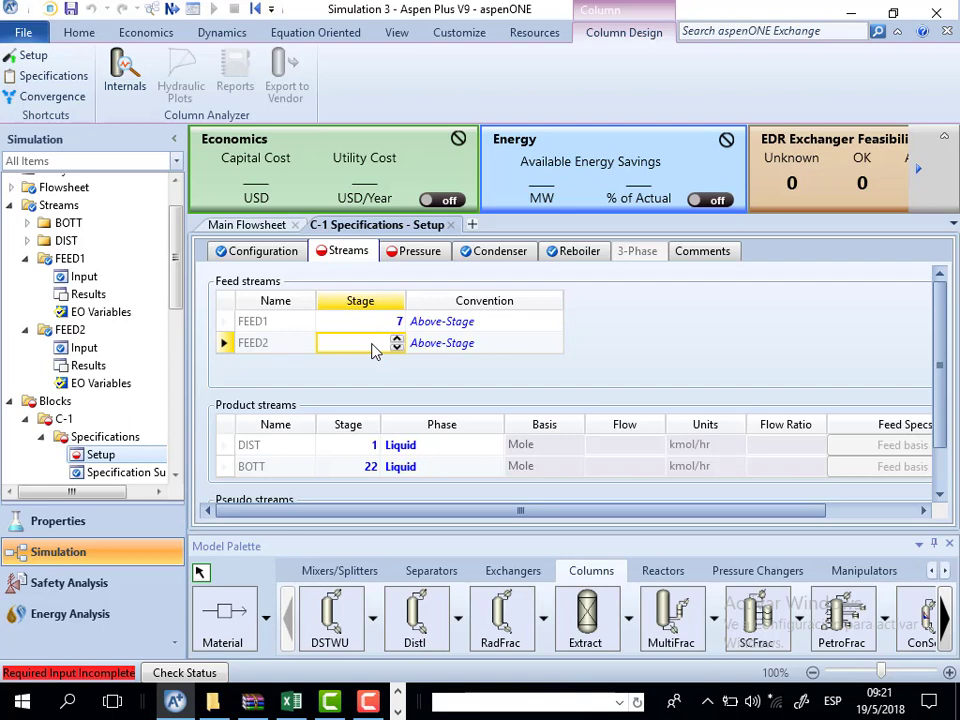
type("14")
left_click(610, 348)
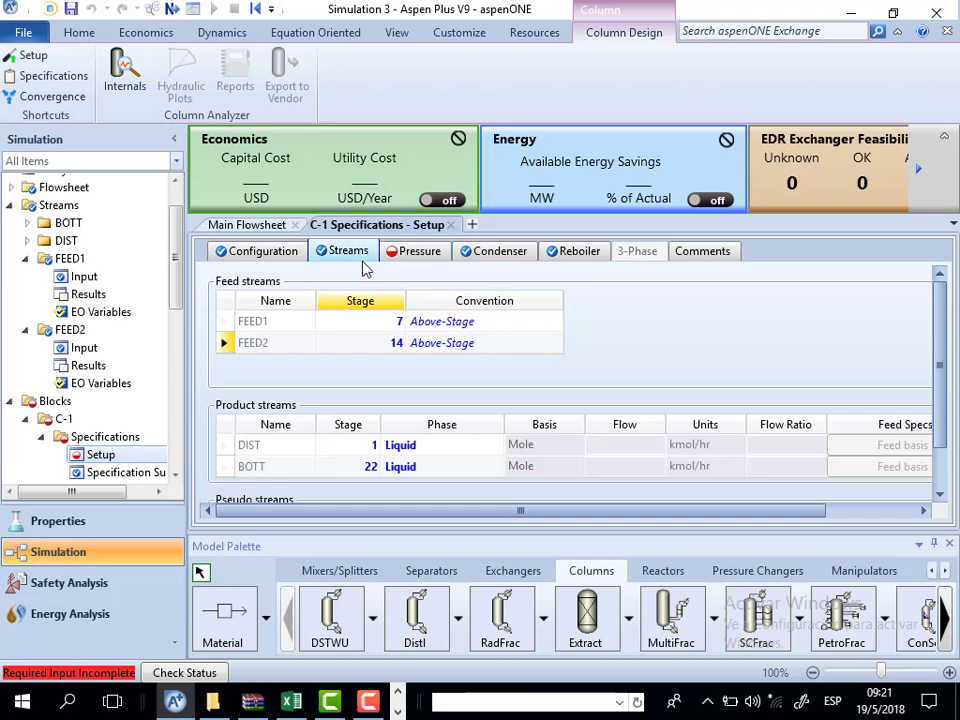
Specify the pressure of column C-1 as a Pressure profile and add stage 1 to it
left_click(170, 9)
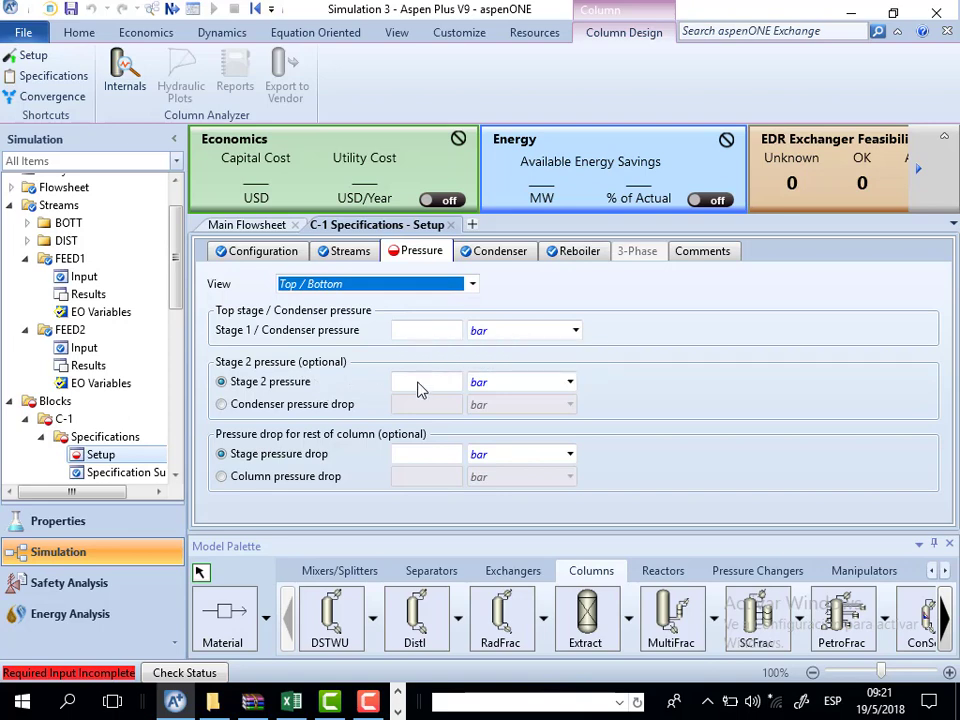
left_click(472, 284)
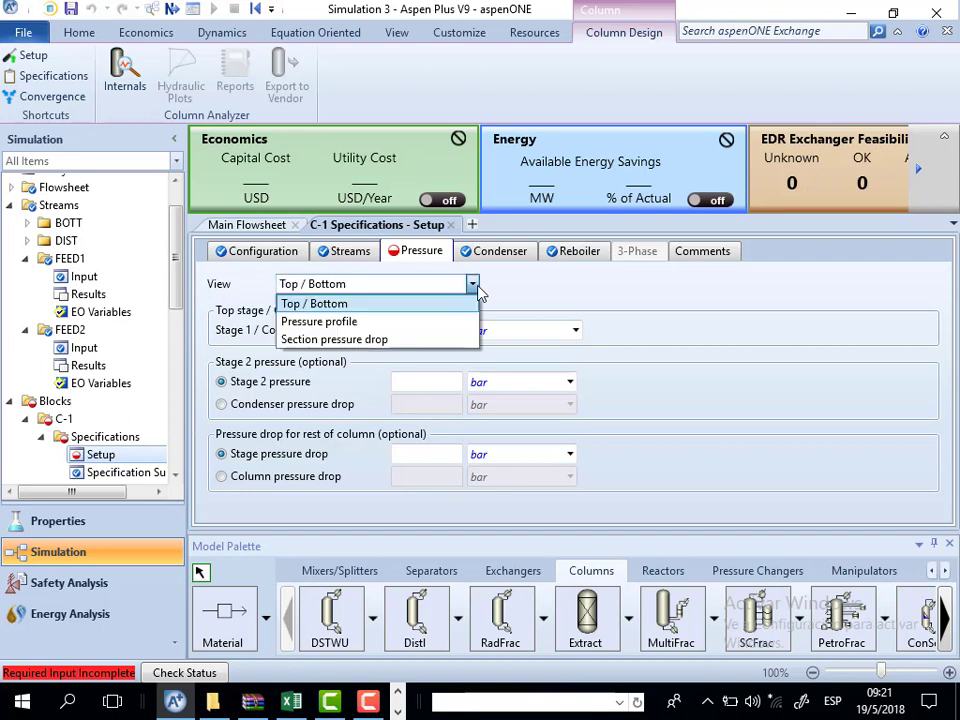
left_click(366, 322)
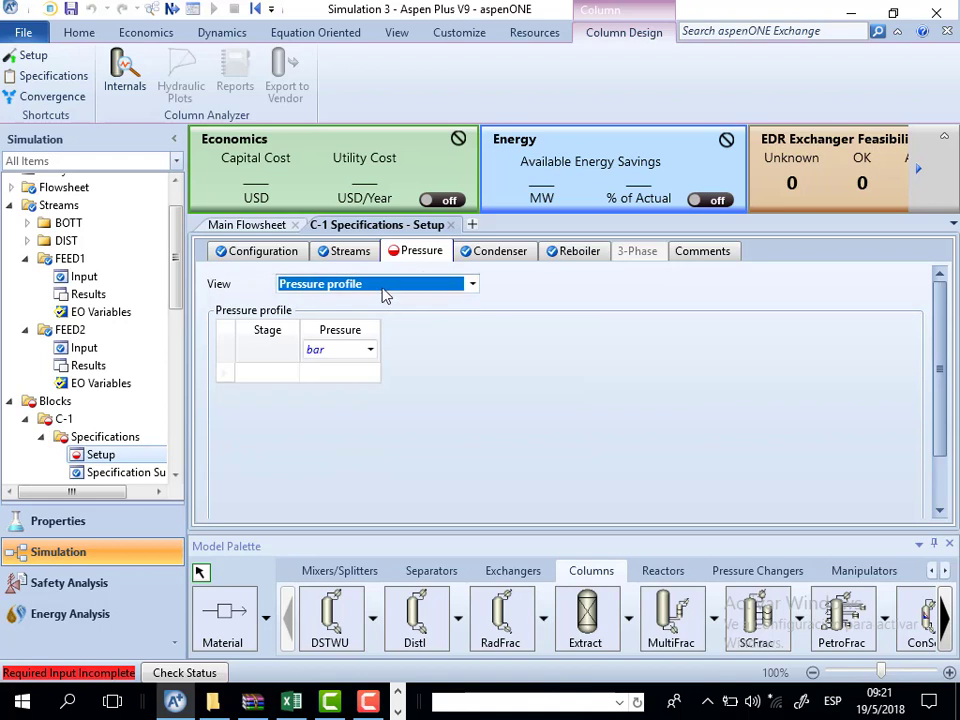
left_click(291, 371)
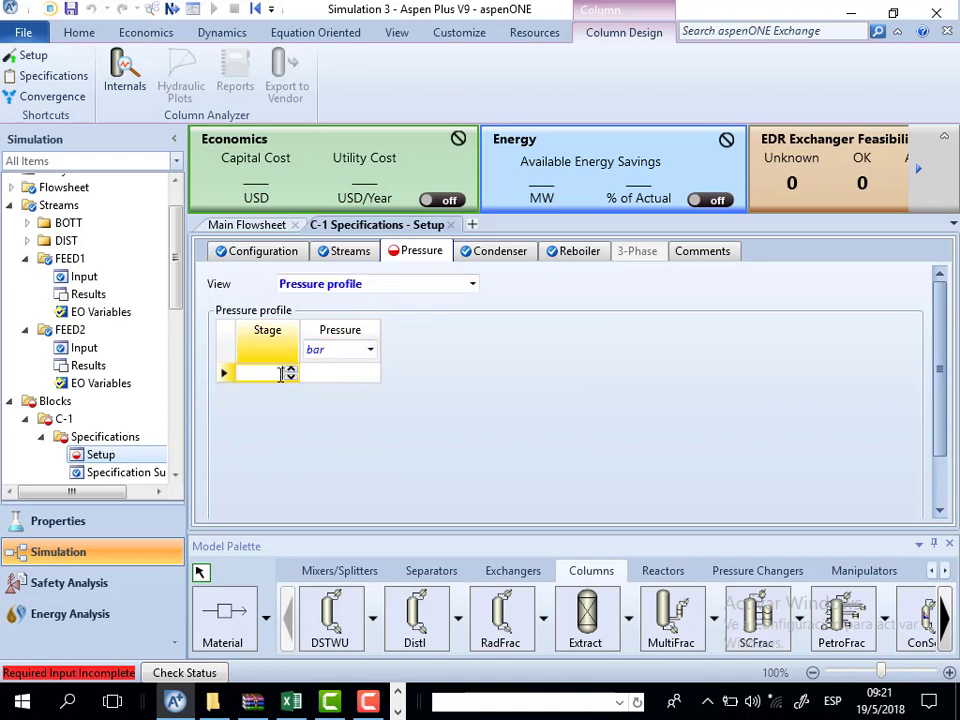
left_click(340, 466)
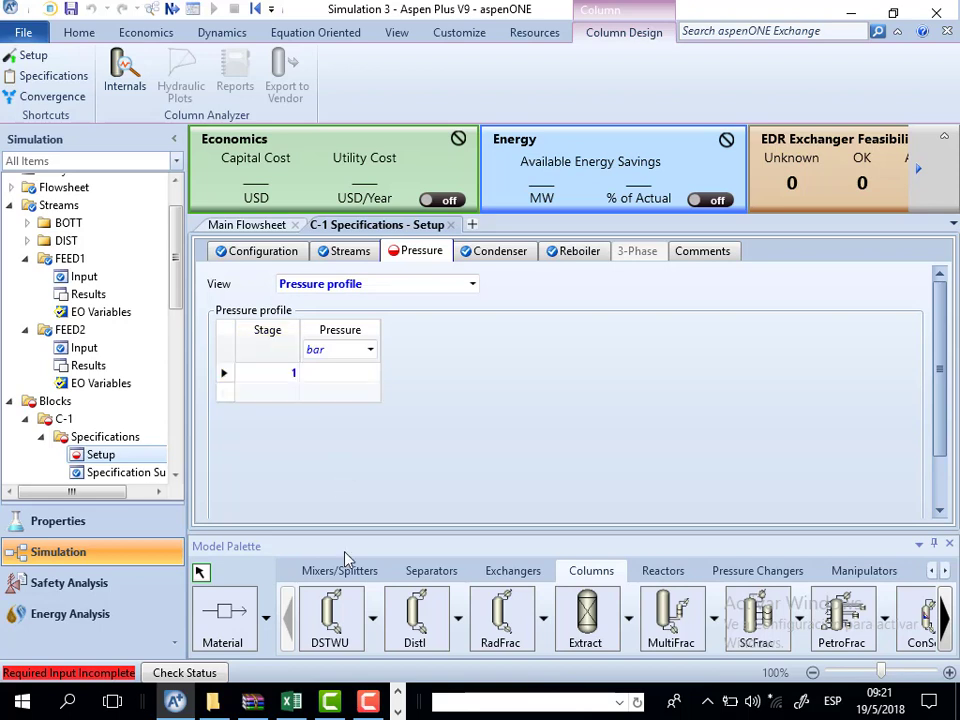
Switch to the PowerPoint course slides, look up the pressure profile values on slide 182, and return to Aspen Plus
left_click(397, 711)
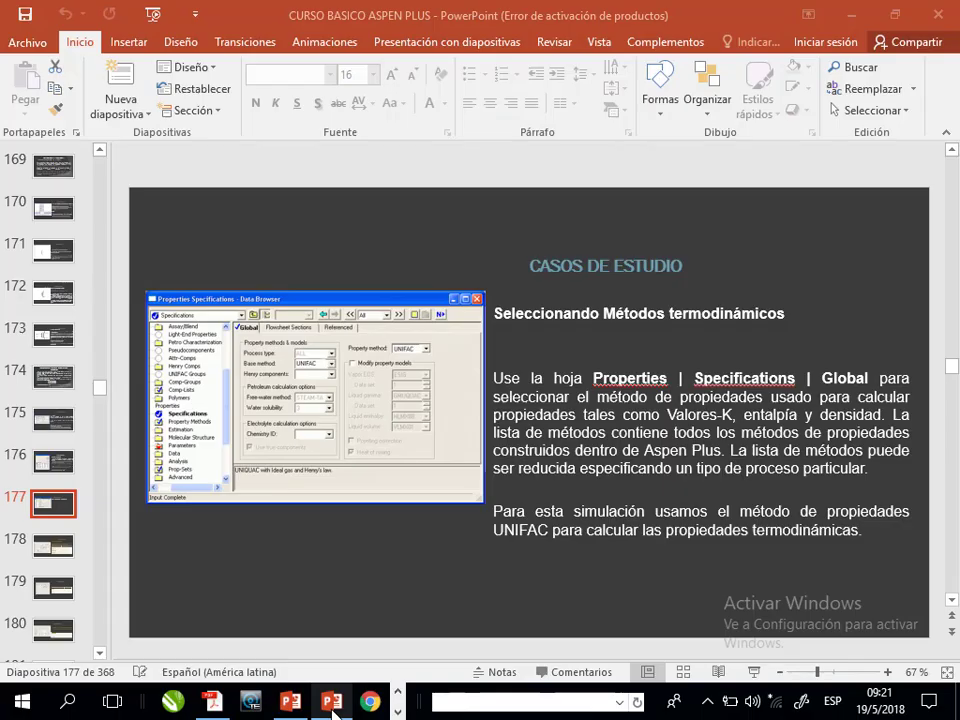
left_click(331, 702)
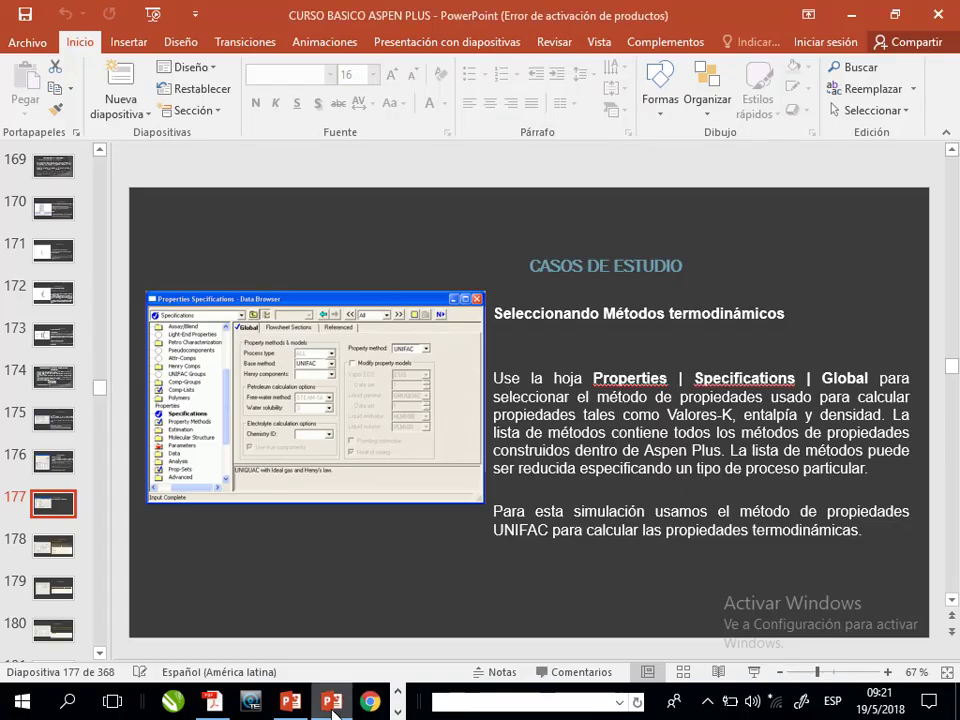
key("Down")
key("Down")
key("Down")
key("Down")
key("Down")
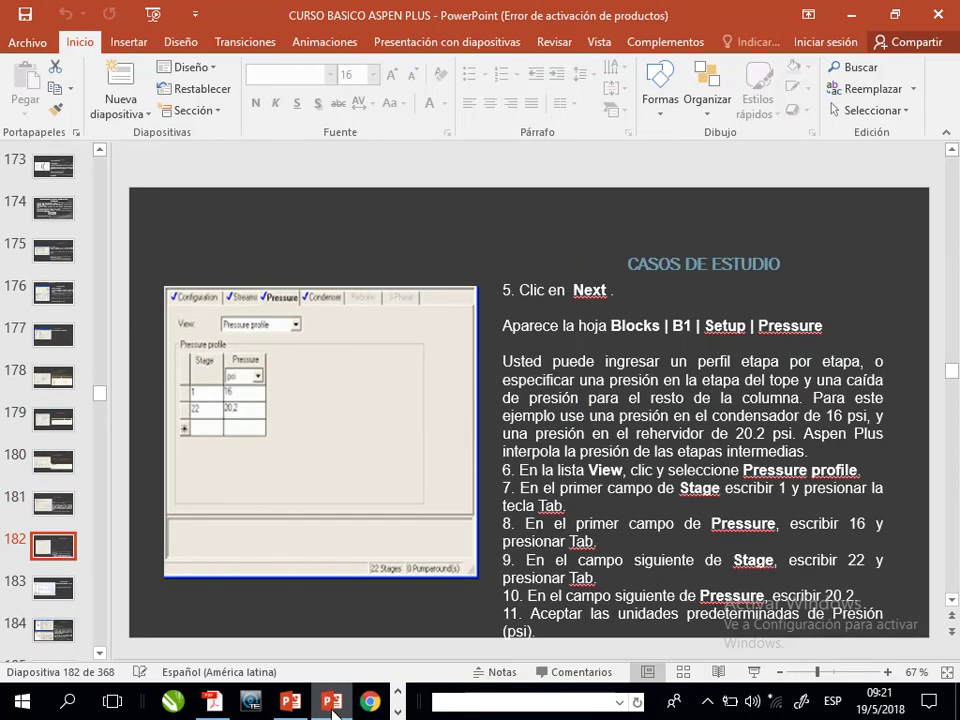
left_click(851, 14)
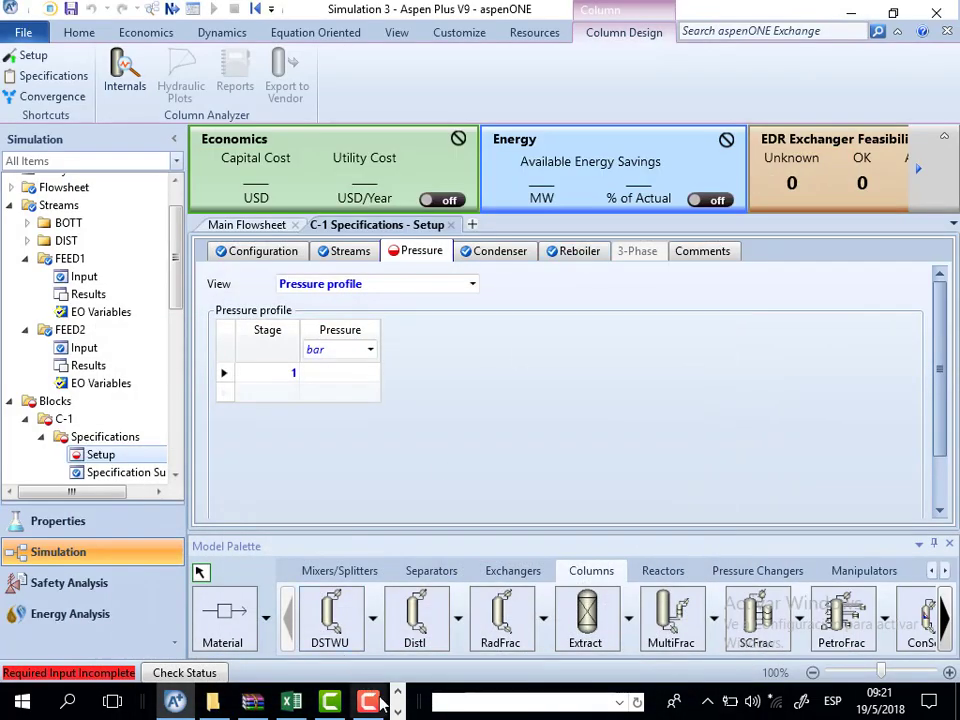
left_click(401, 691)
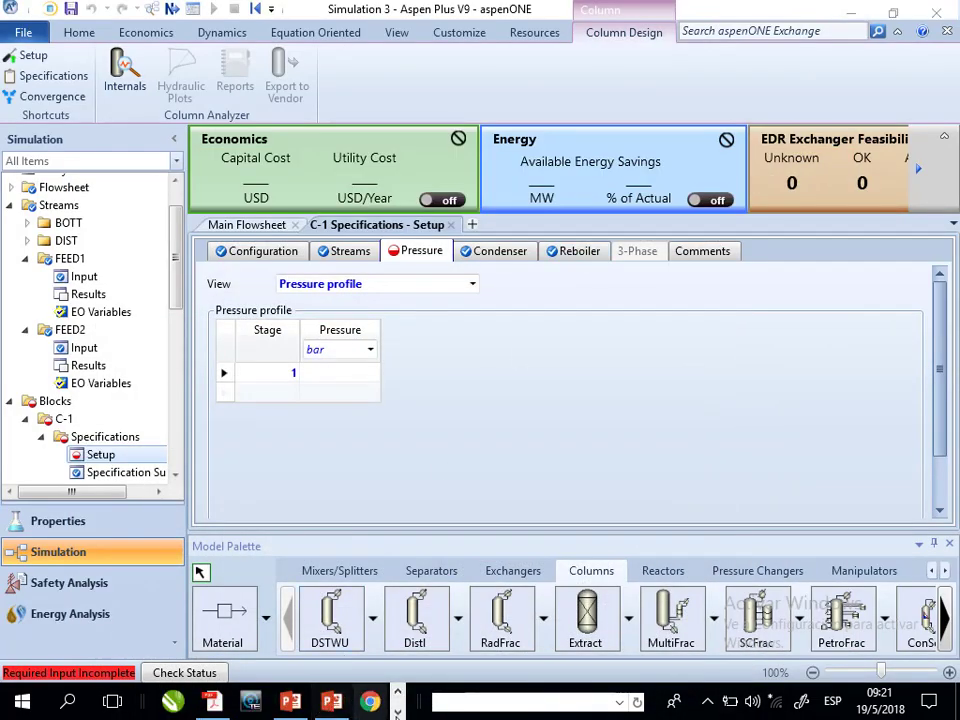
left_click(398, 712)
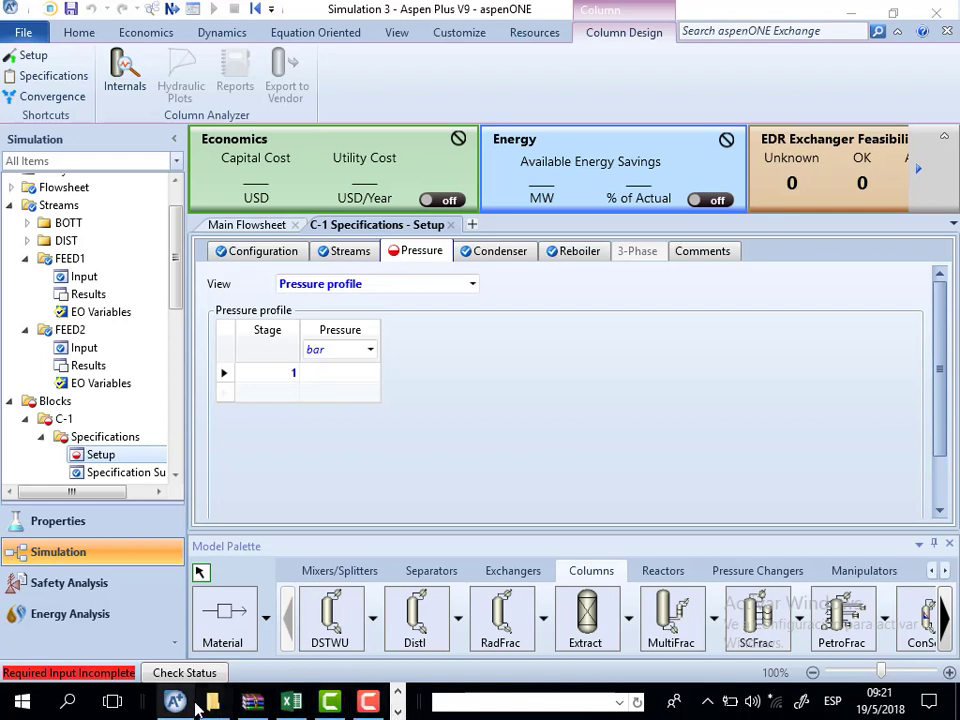
left_click(177, 704)
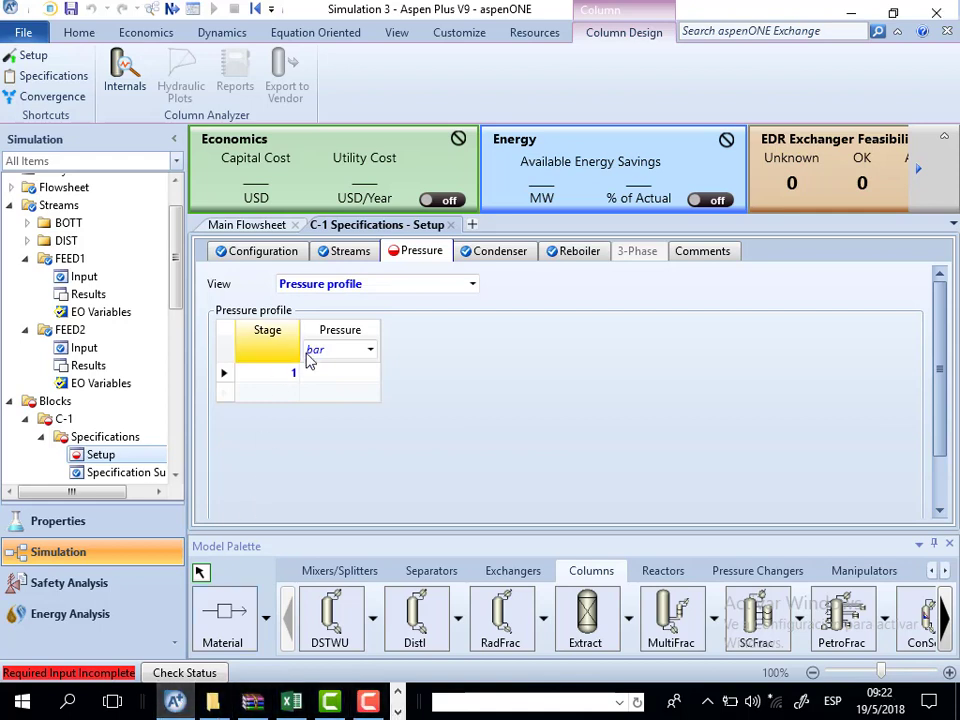
Set the stage 1 pressure of column C-1 to 16 and the pressure unit to psi
left_click(350, 373)
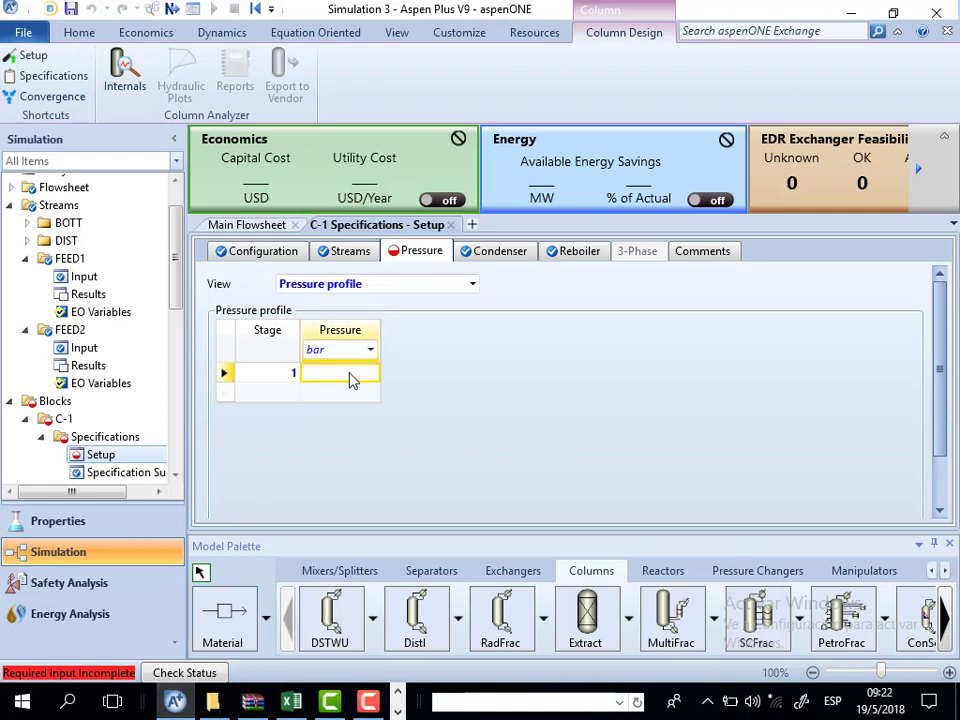
type("16")
left_click(370, 349)
scroll(390, 520, "down", 6)
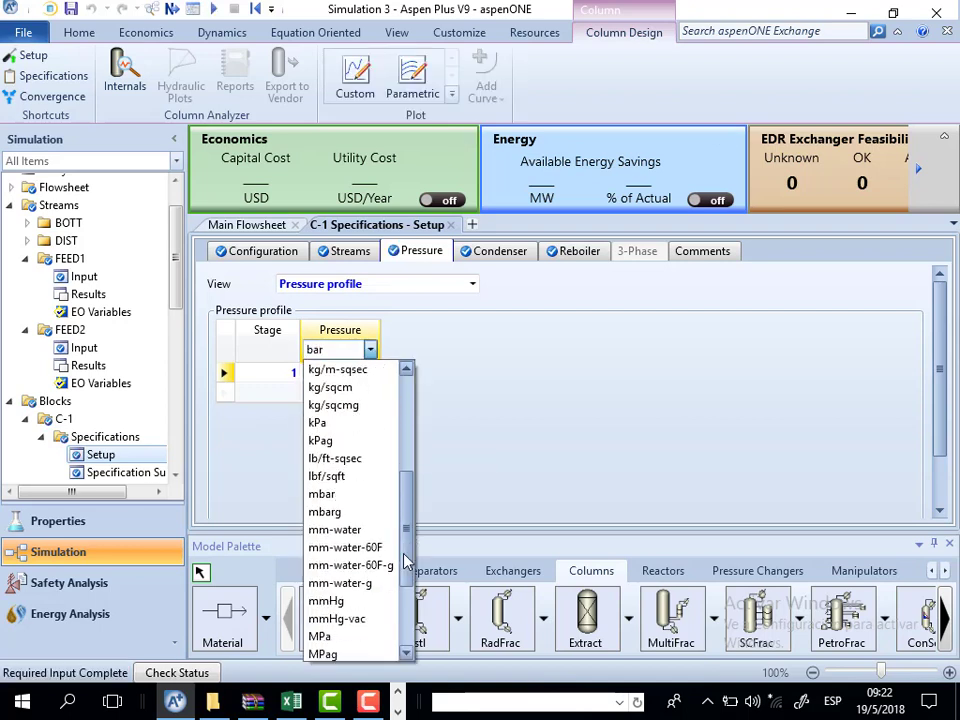
left_click(354, 601)
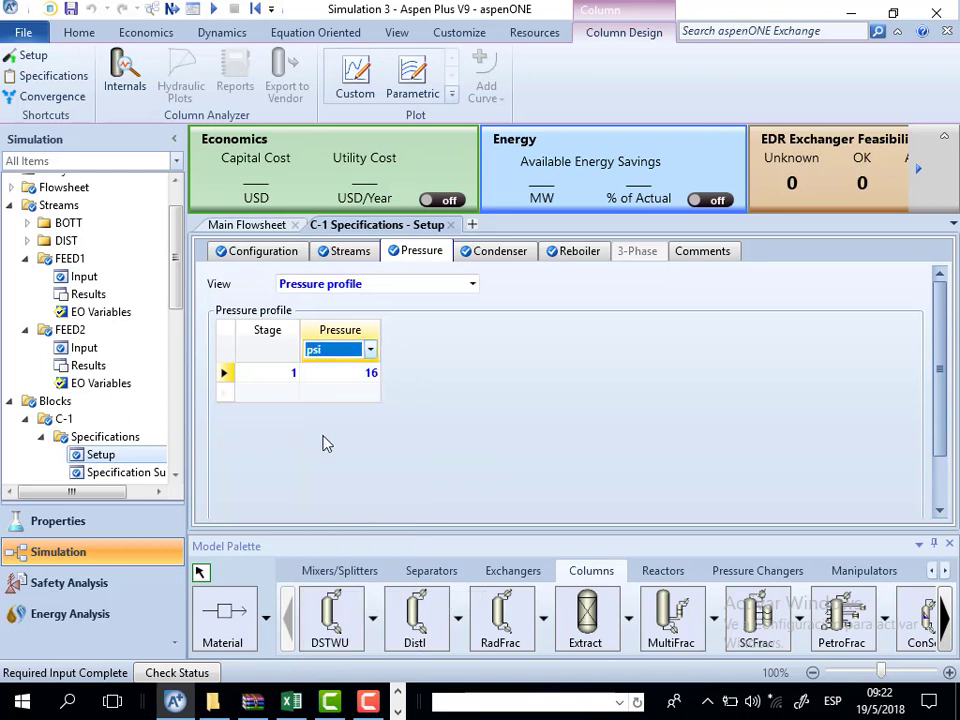
Add stage 22 to the pressure profile with a pressure of 20.2 psi
left_click(281, 396)
type("22")
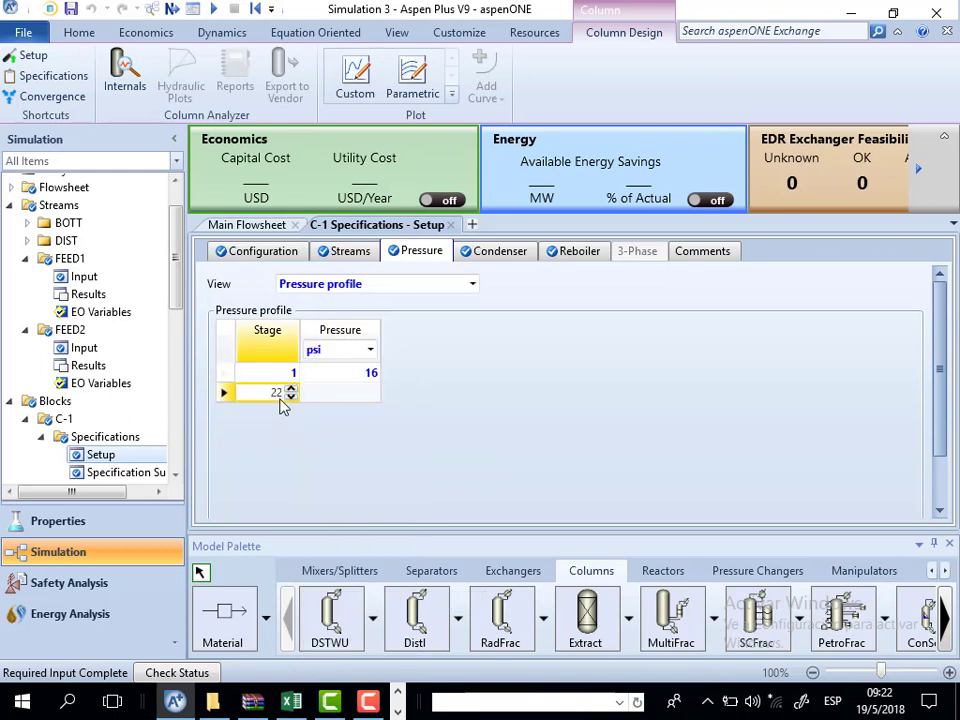
left_click(332, 397)
type("20")
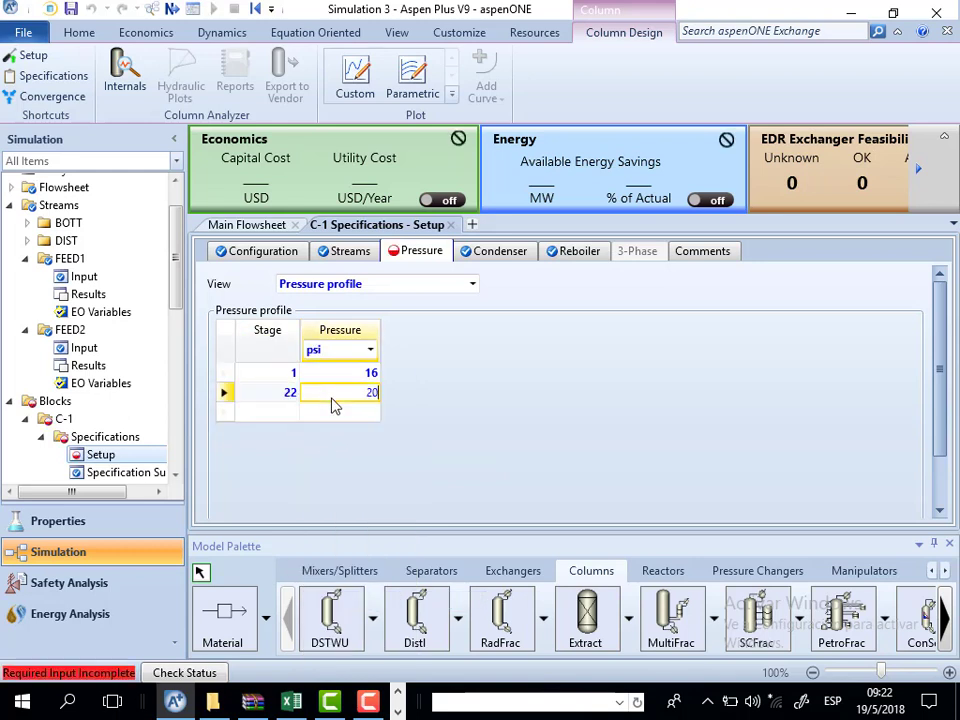
type(".2")
left_click(471, 410)
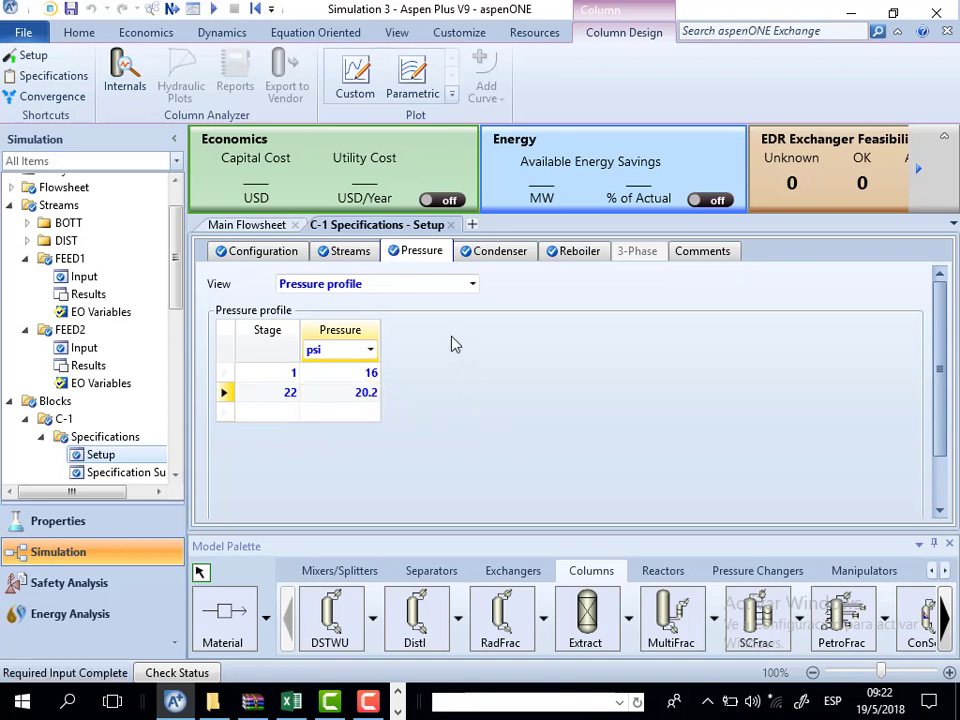
Run the simulation and open the results of column C-1
left_click(173, 10)
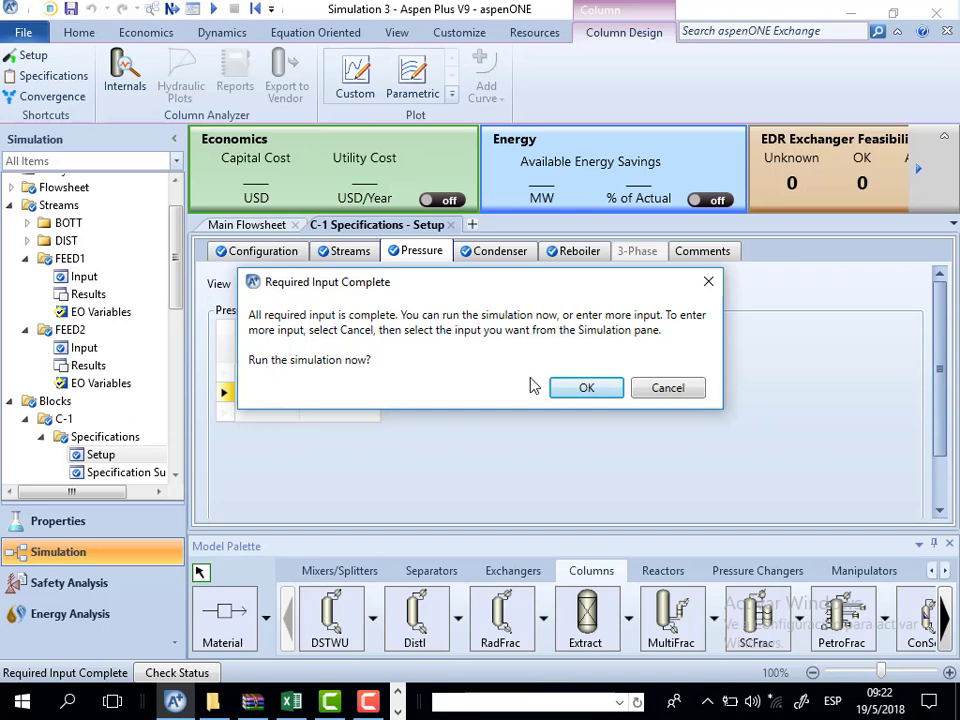
left_click(581, 388)
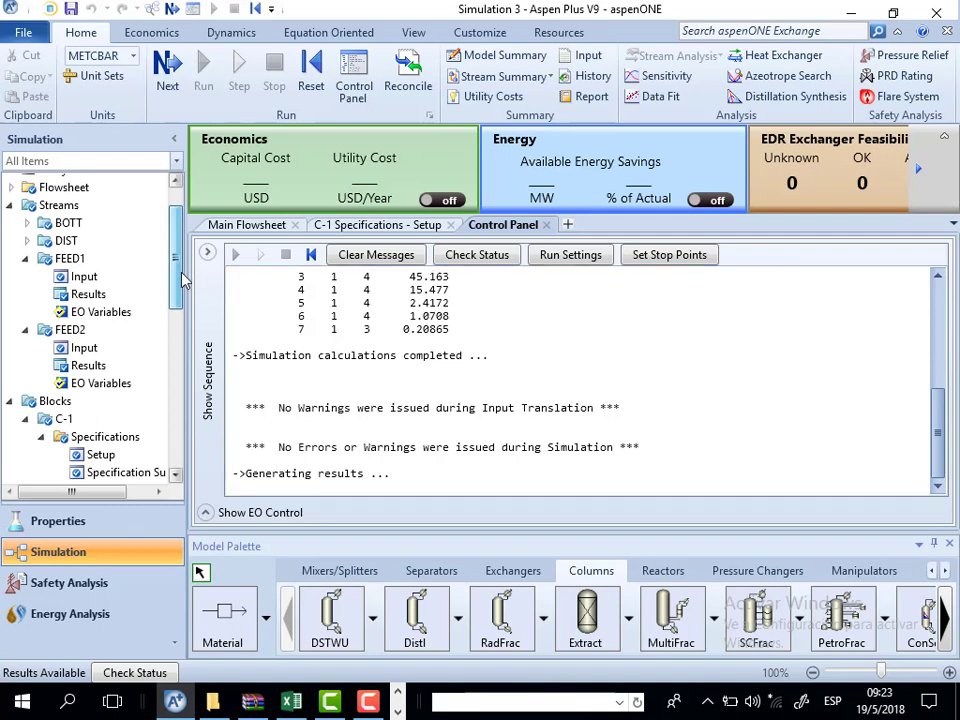
left_click_drag(182, 280, 178, 428)
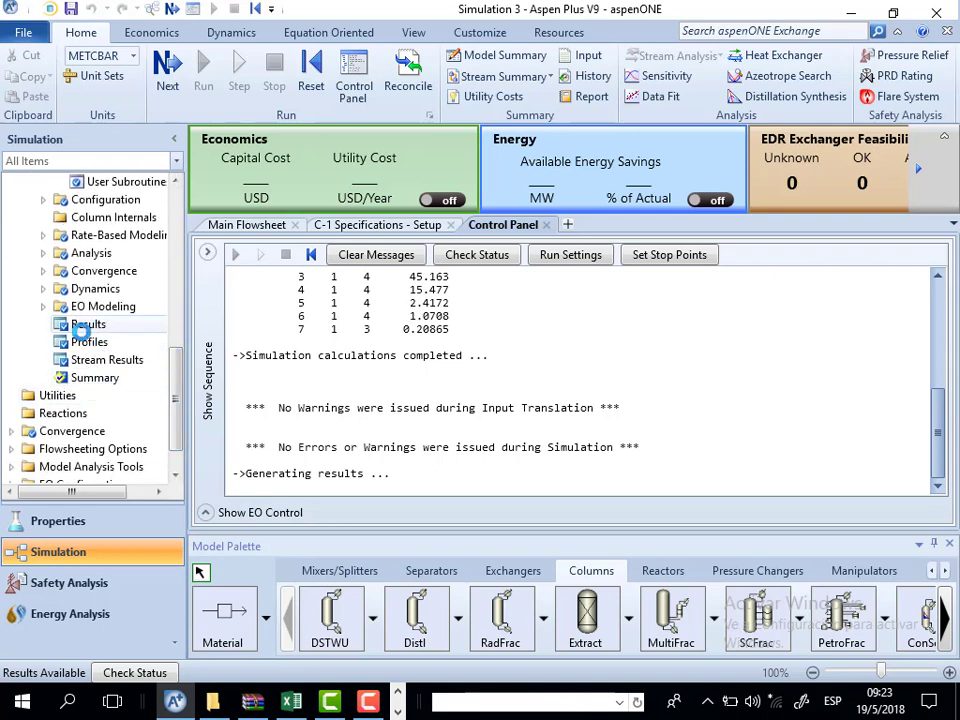
double_click(82, 324)
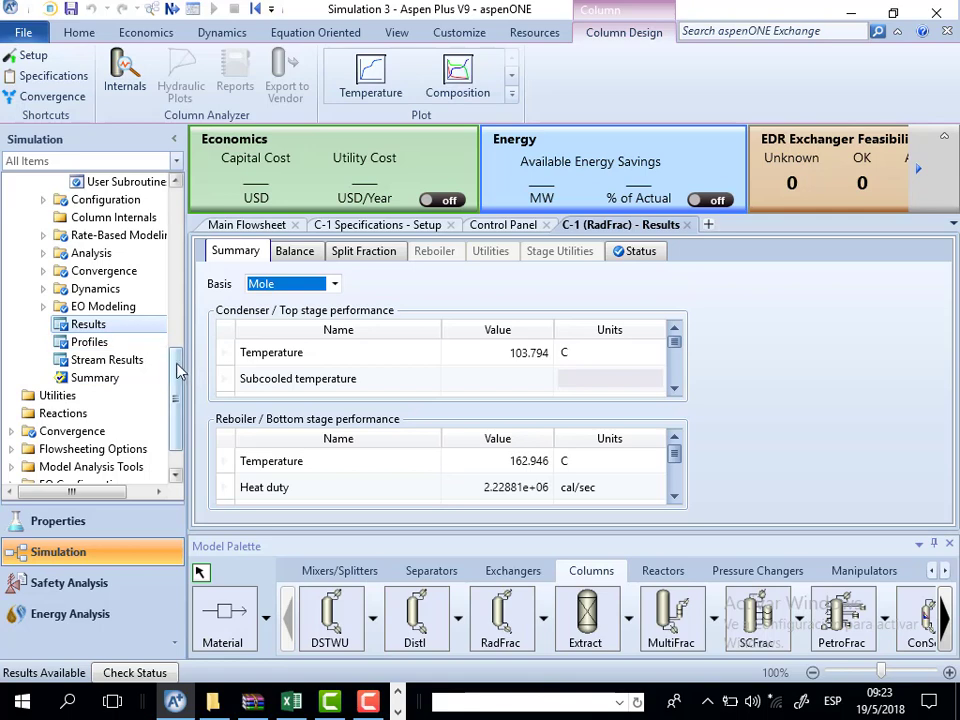
Open the streams table of the overall Results Summary
scroll(180, 372, "down", 1)
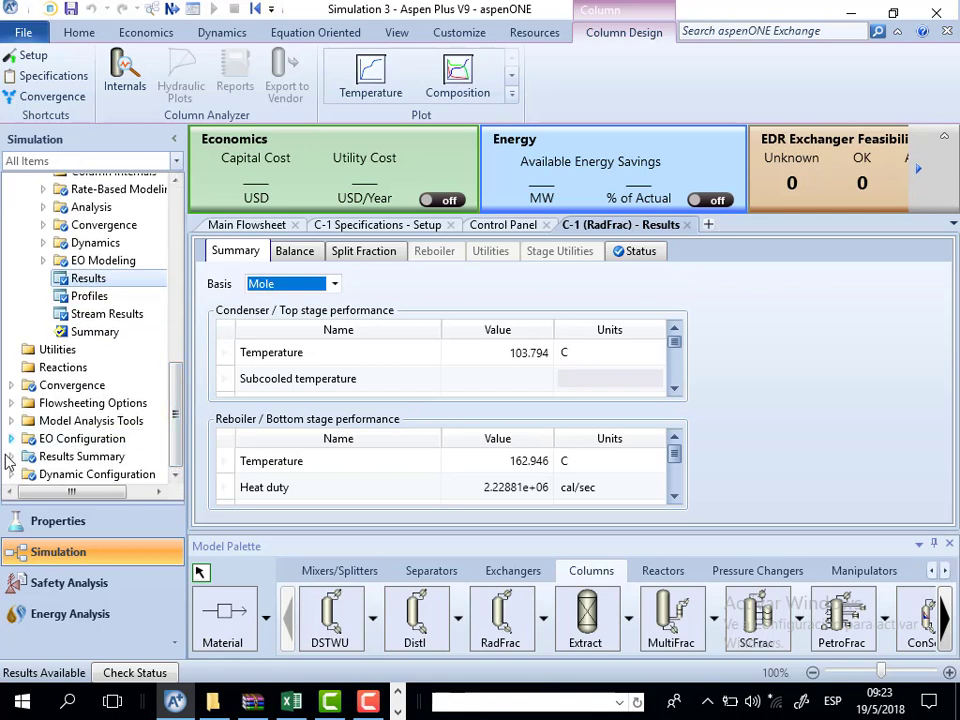
left_click(12, 458)
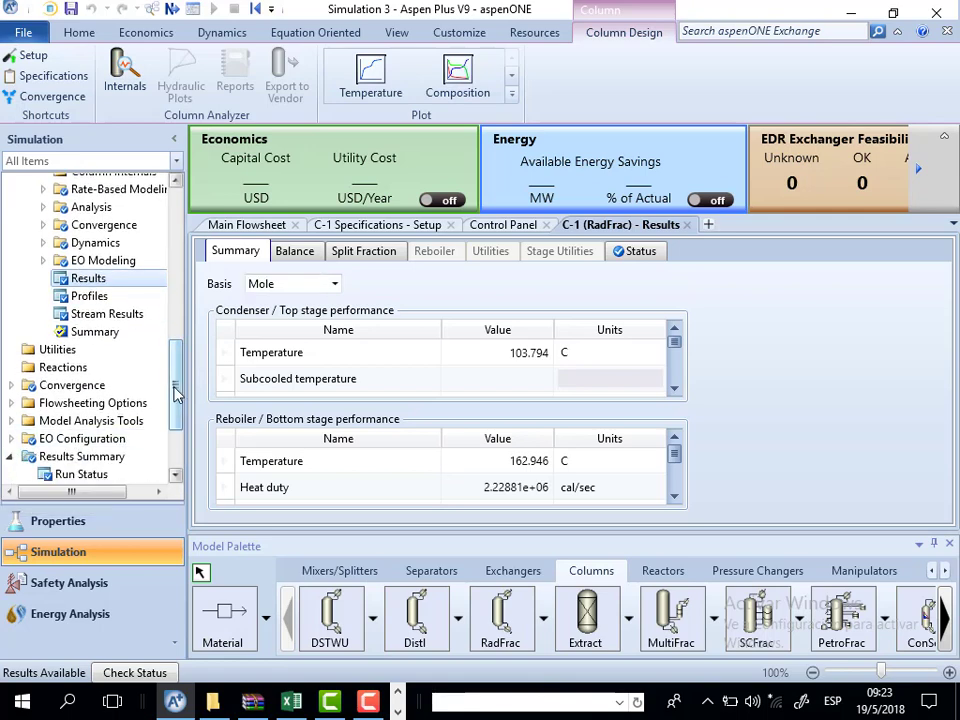
scroll(177, 418, "down", 2)
scroll(175, 425, "down", 1)
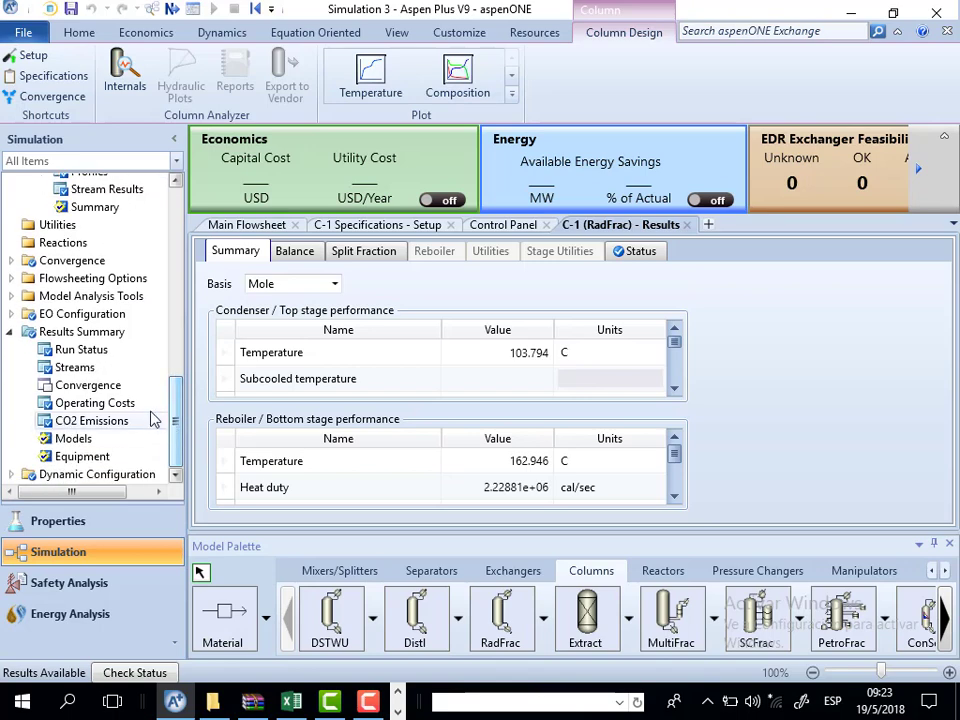
double_click(88, 367)
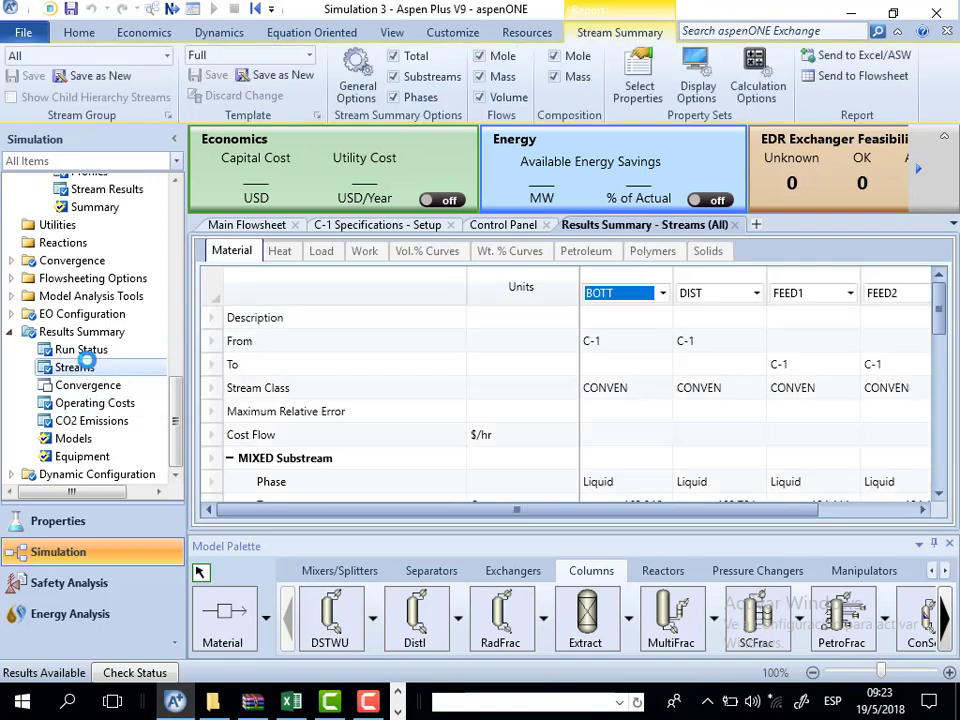
Expand the Mole Fractions of the material streams and examine the component compositions of BOTT and DIST
left_click_drag(449, 518, 409, 476)
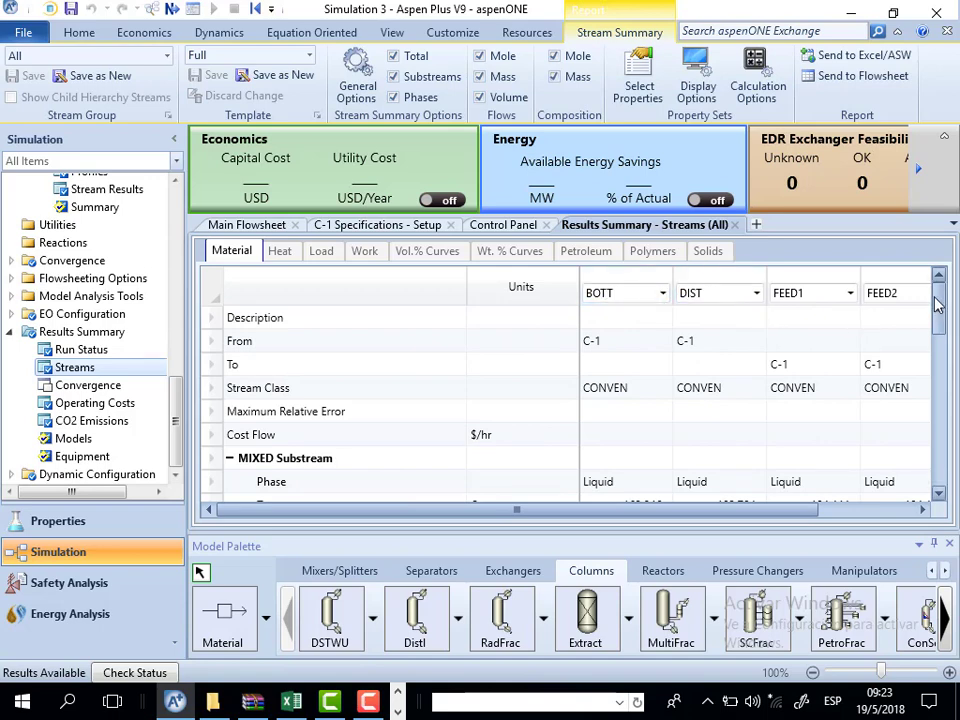
left_click_drag(932, 318, 939, 444)
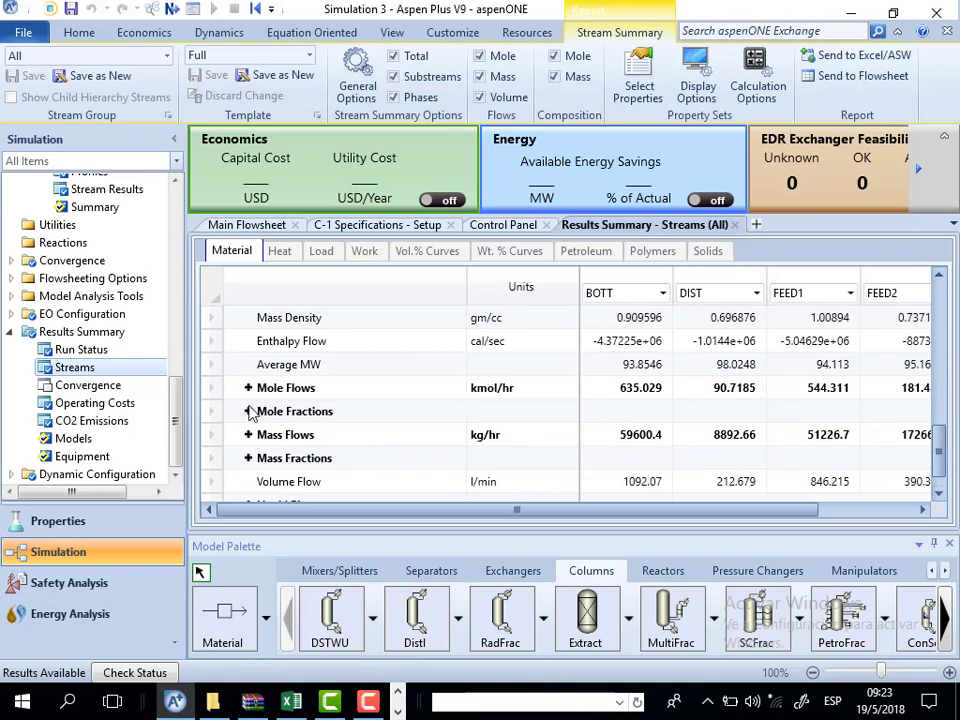
left_click(248, 412)
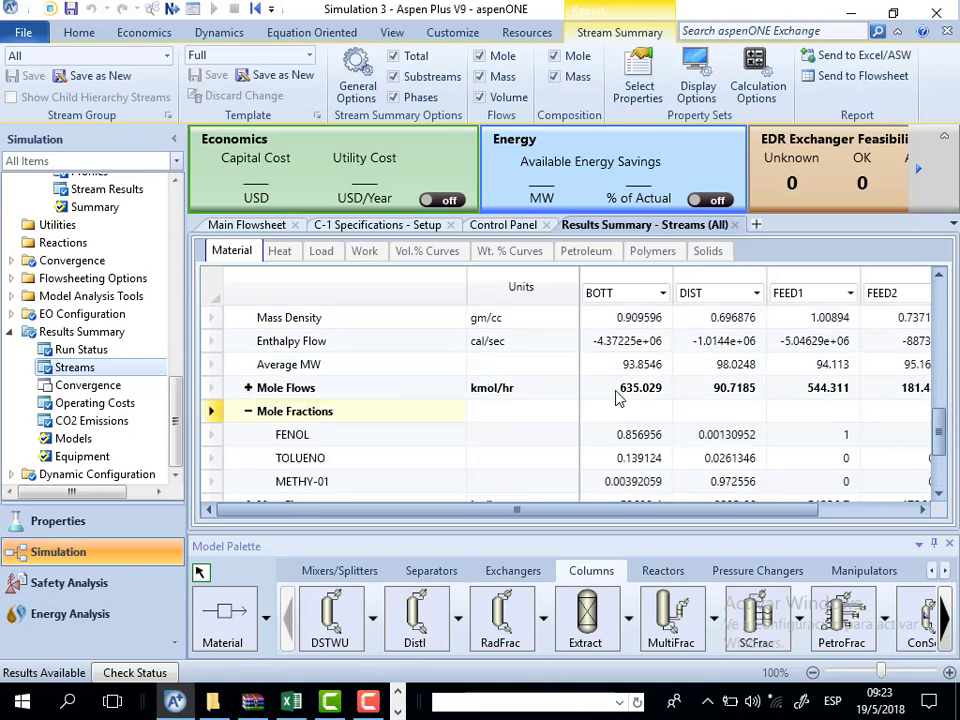
left_click_drag(939, 427, 938, 447)
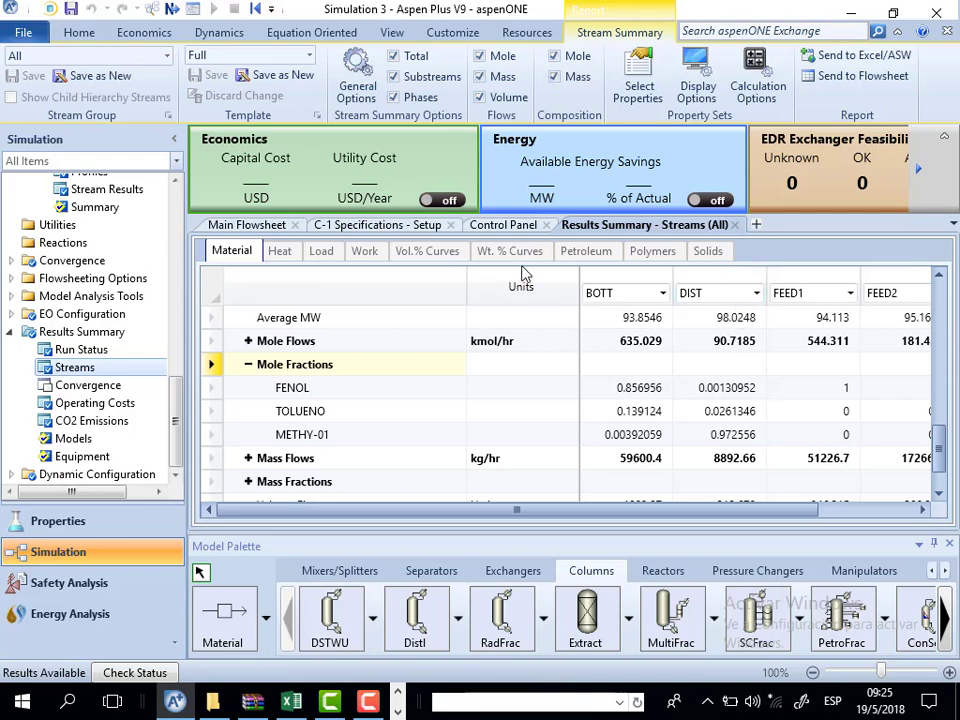
Return to the main flowsheet and open column C-1 from there
left_click(240, 228)
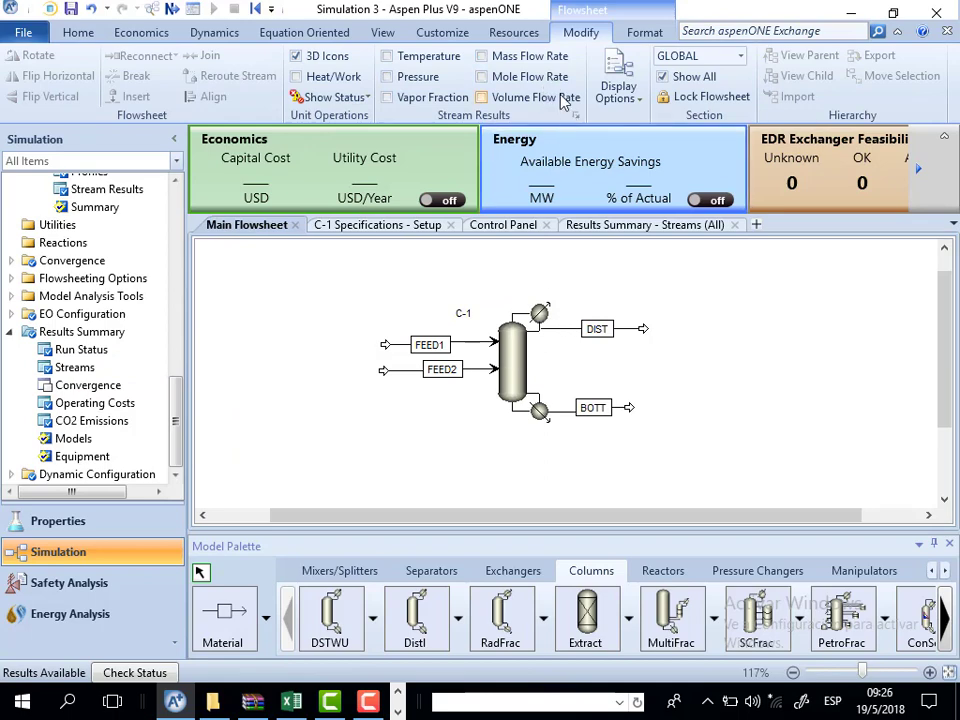
left_click(523, 370)
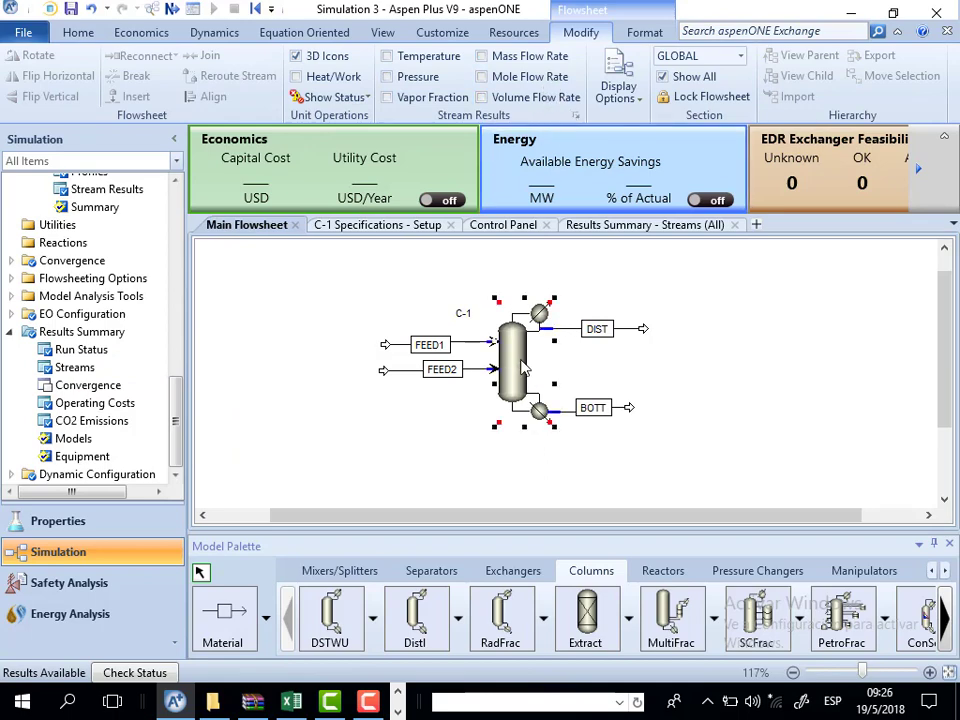
double_click(523, 370)
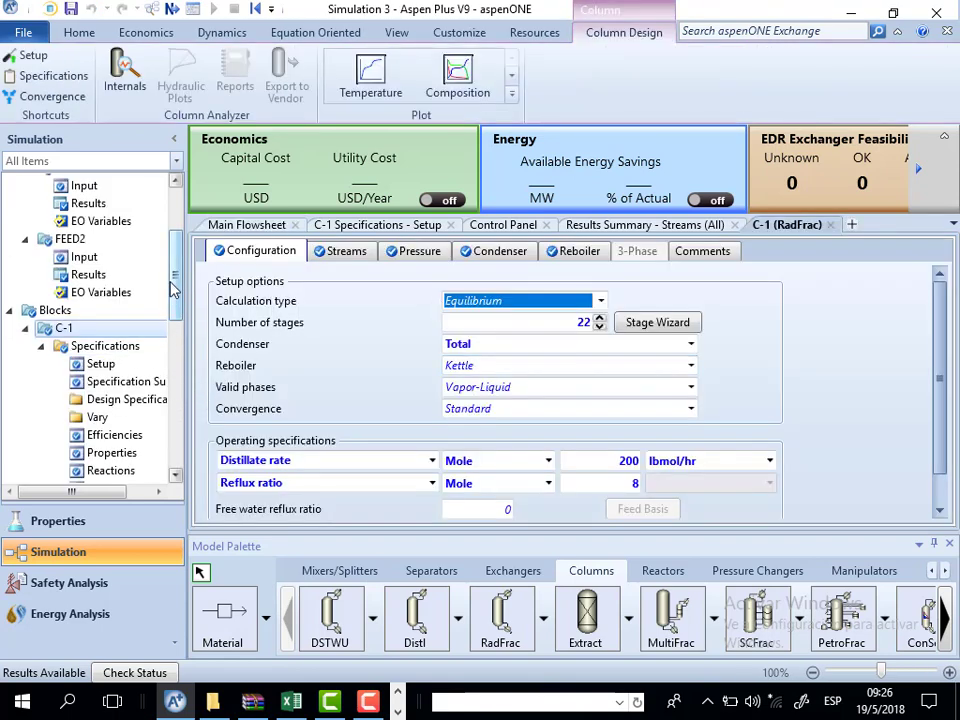
View the component split fractions in the results of column C-1, and open its stage profiles
mouse_move(176, 294)
left_mouse_down()
mouse_move(176, 327)
mouse_move(176, 317)
left_mouse_up()
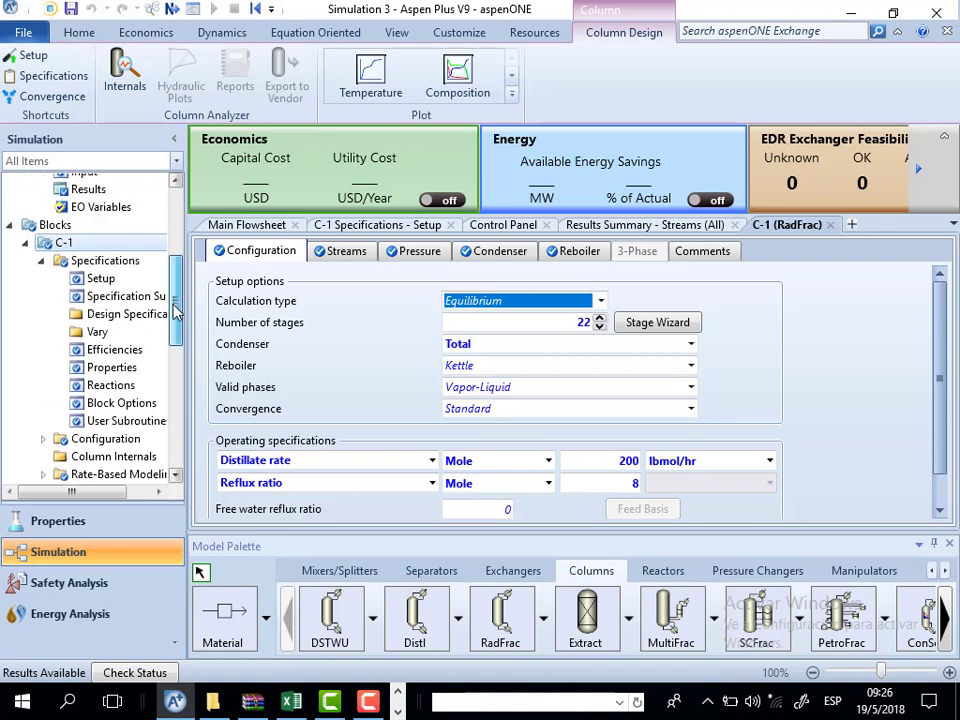
left_click(25, 245)
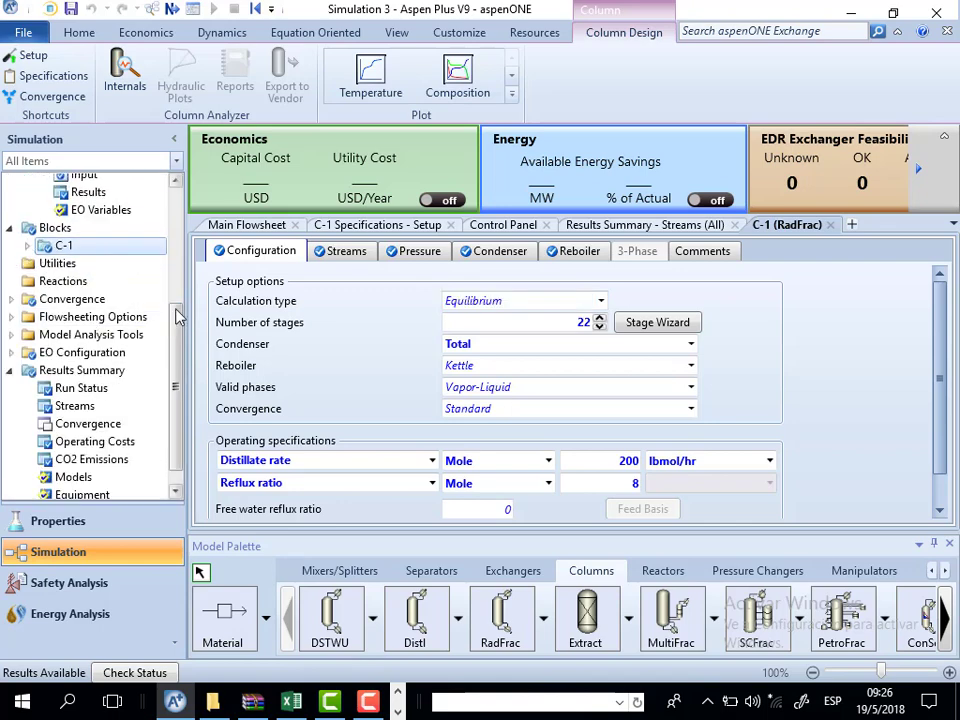
left_click_drag(177, 316, 188, 245)
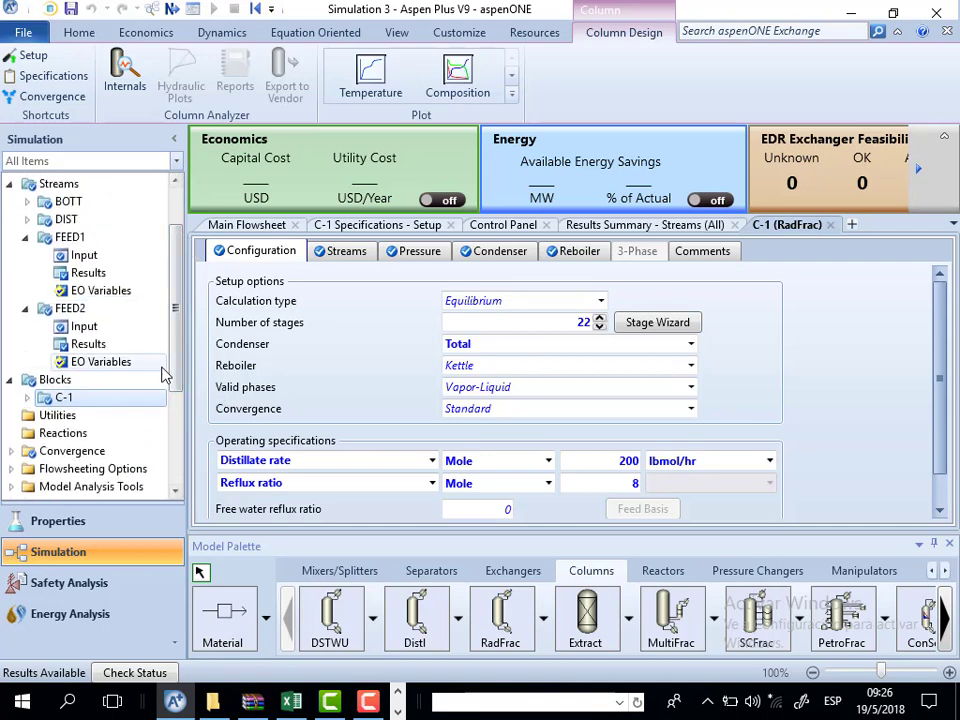
left_click(26, 397)
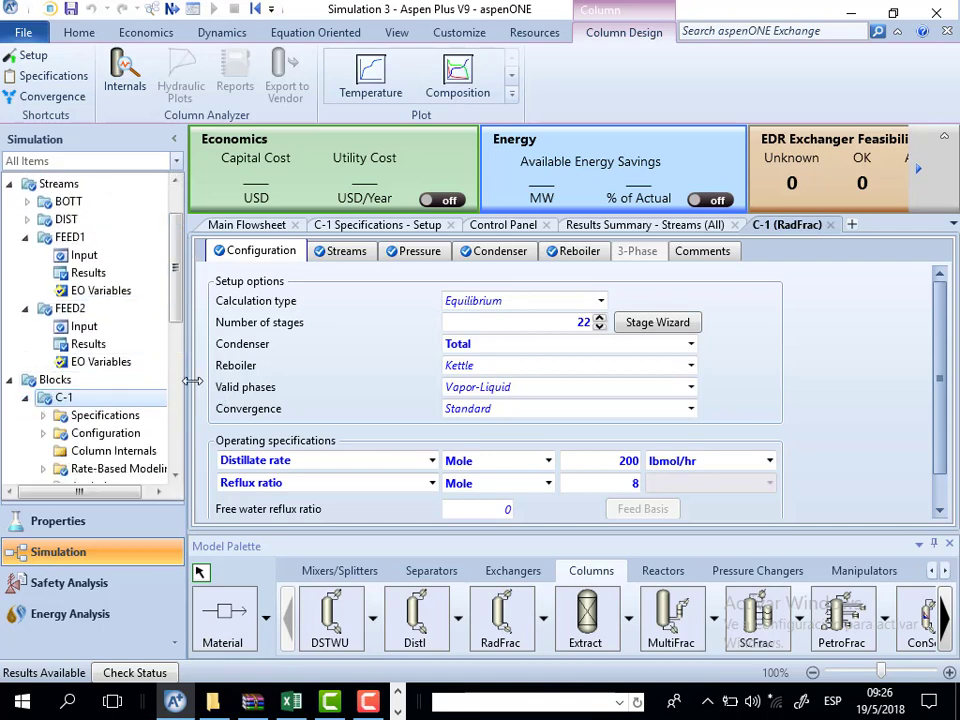
left_click_drag(176, 298, 173, 350)
left_click(86, 406)
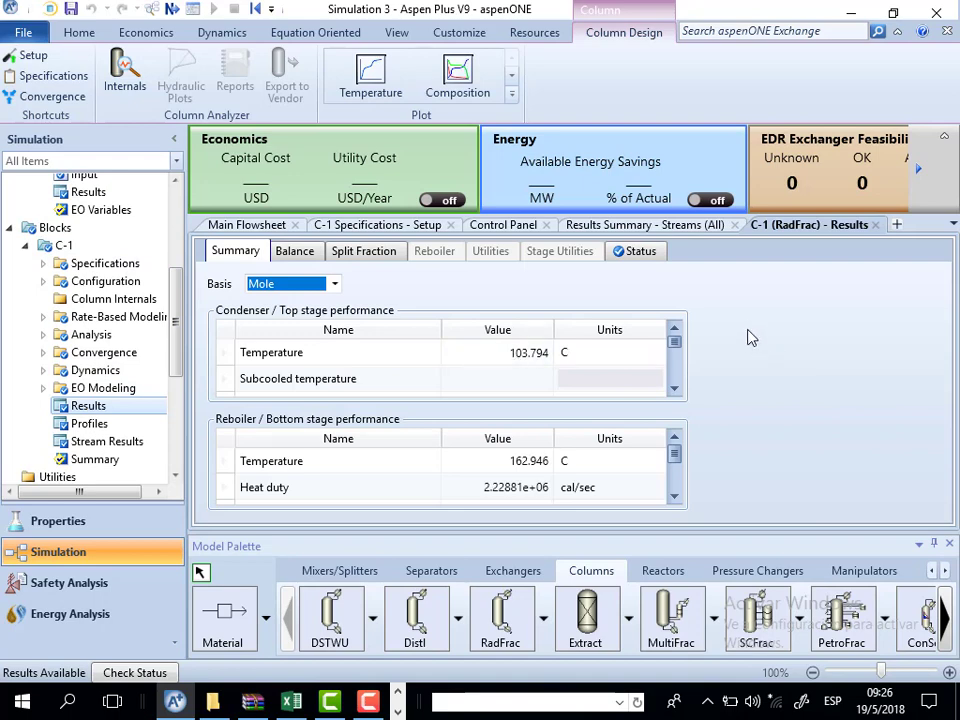
left_click(364, 252)
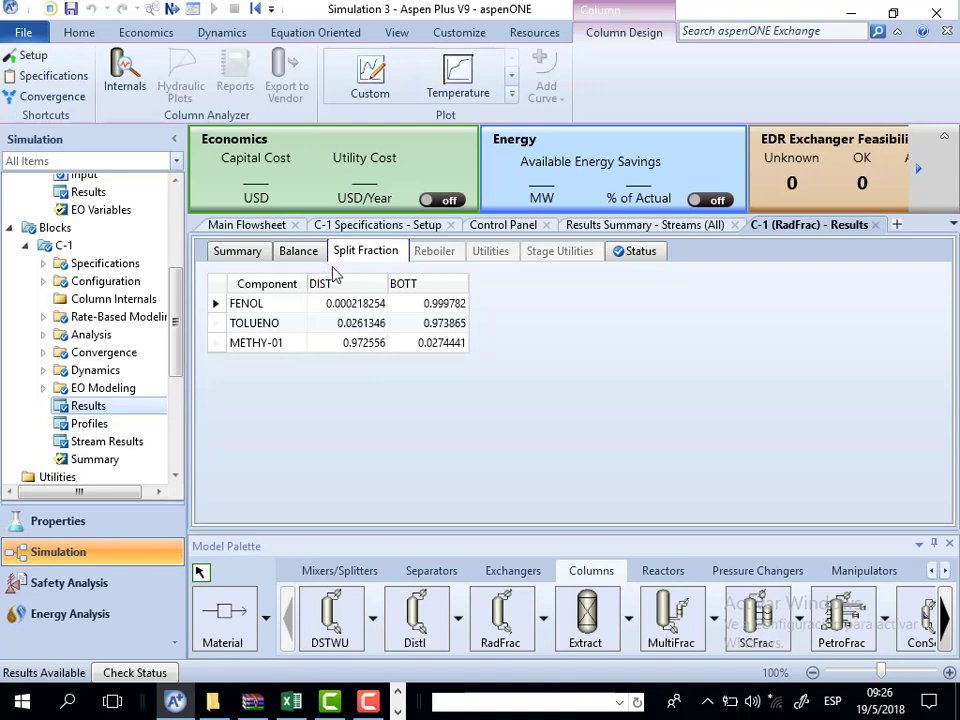
left_click(86, 425)
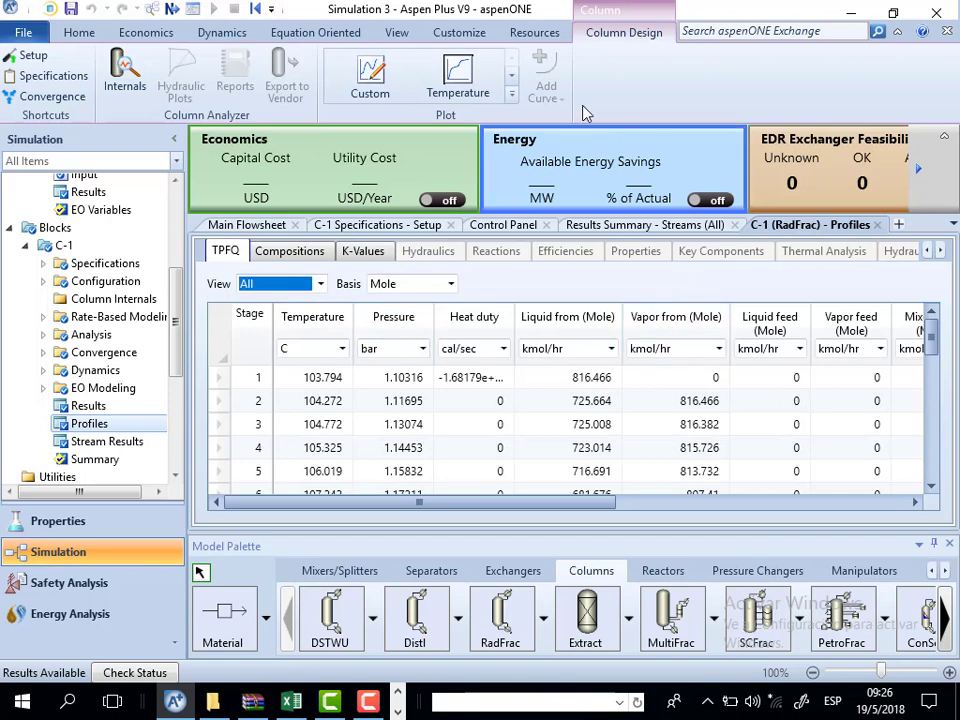
Plot the stage temperature profile of column C-1, examine it, and close the plot
left_click(511, 80)
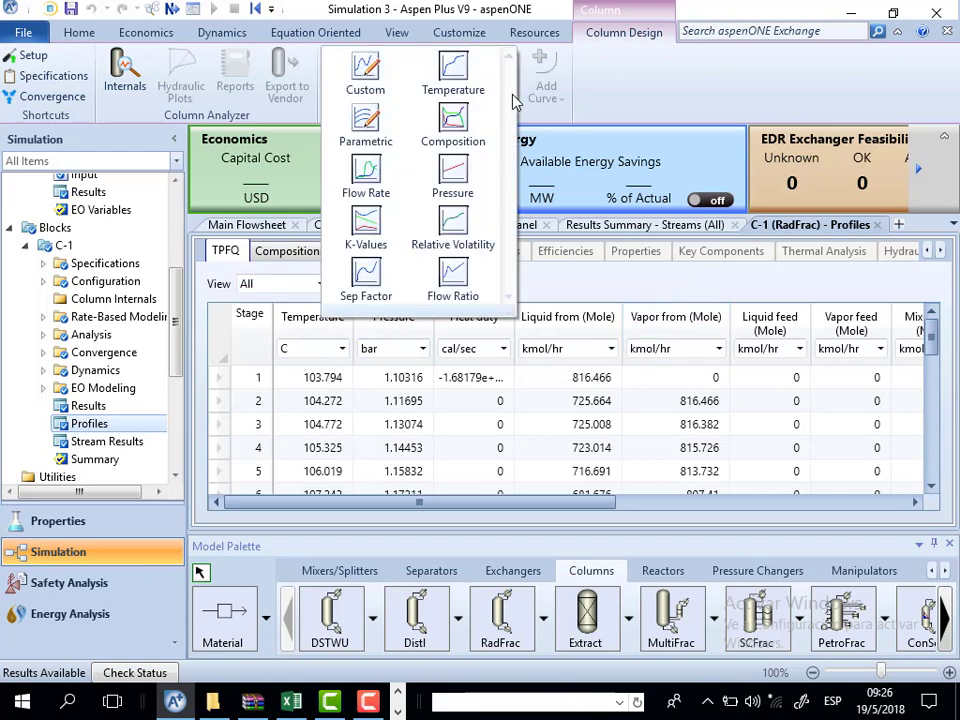
left_click(470, 86)
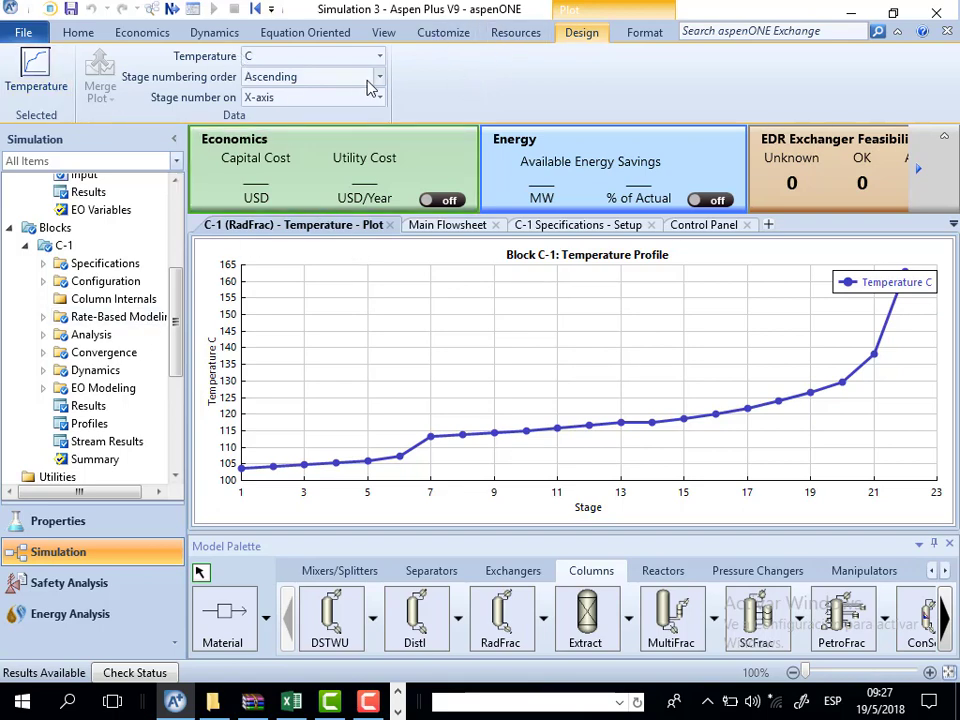
left_click(391, 224)
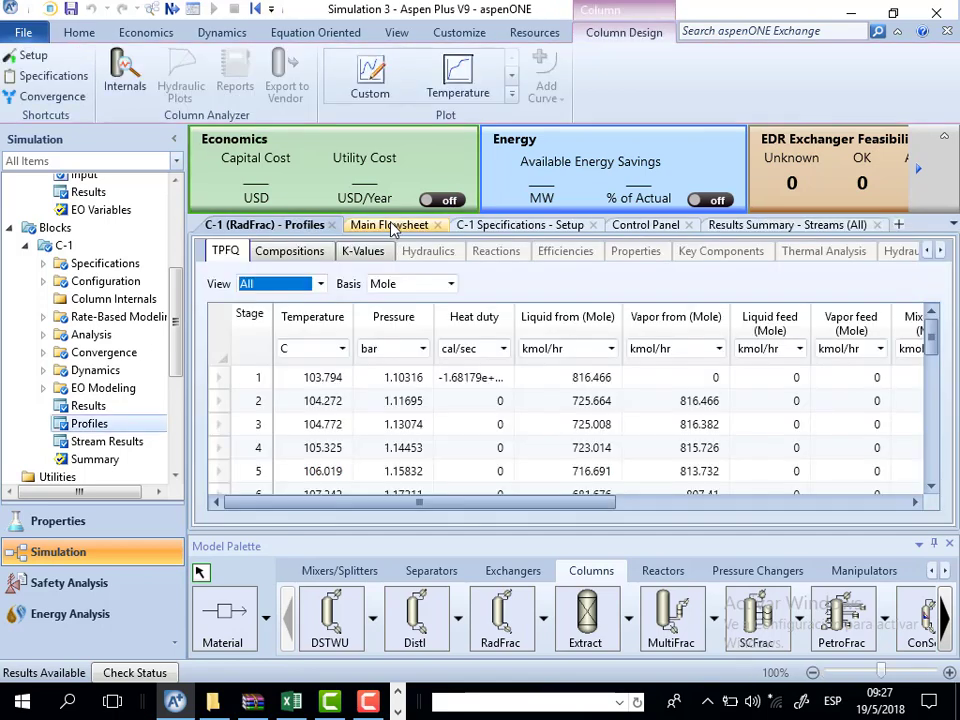
Plot the liquid mole composition profile of METHY-01 over the stages of C-1, examine it, and close the plot
left_click(512, 96)
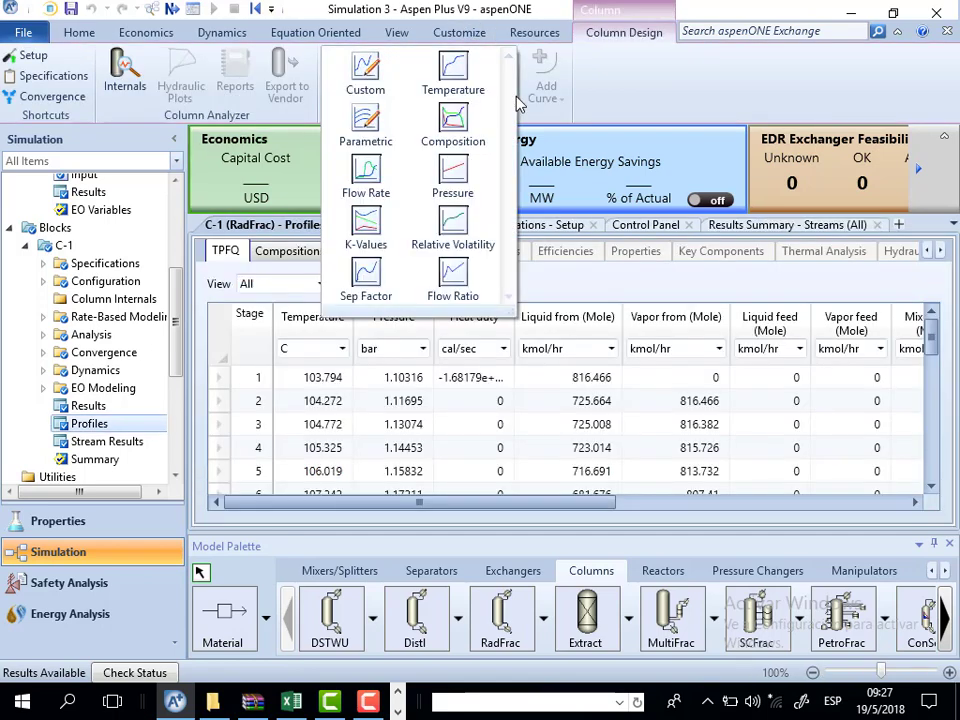
left_click(462, 137)
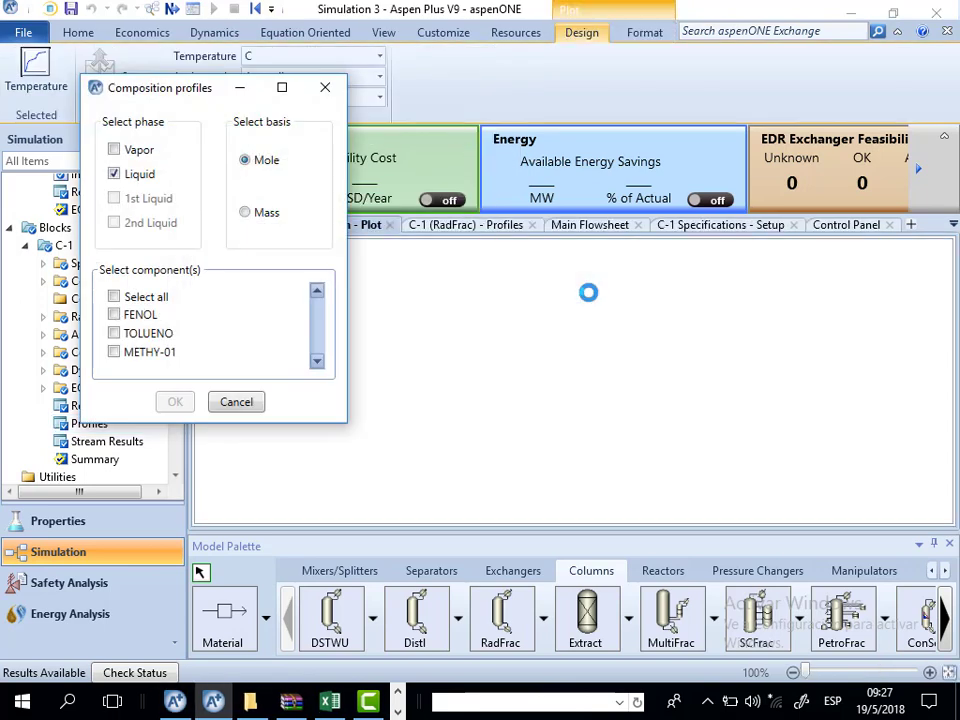
left_click(115, 356)
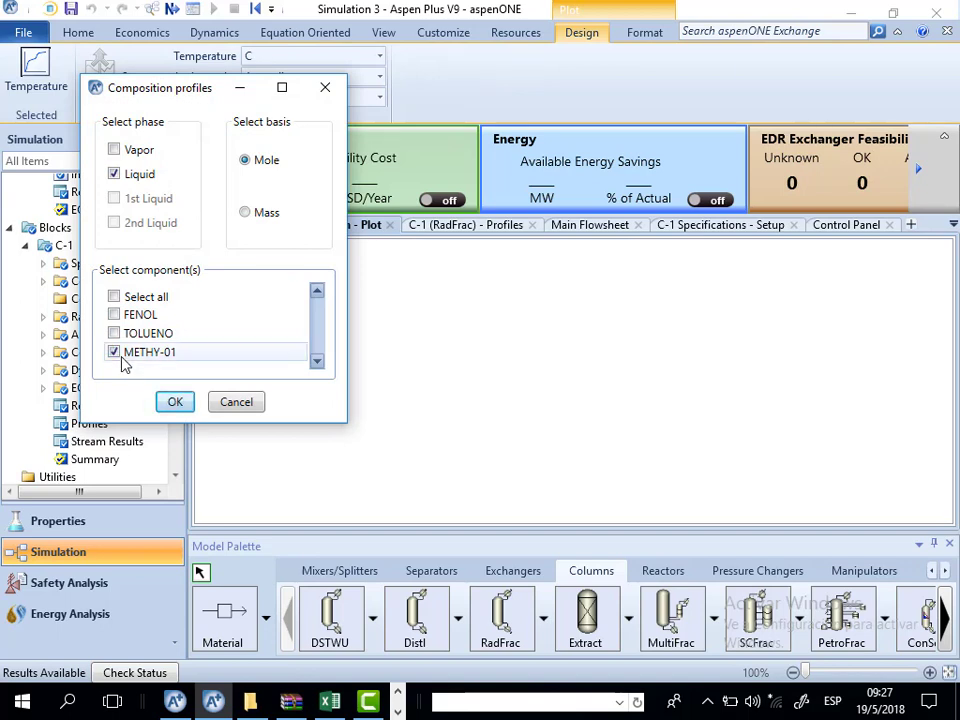
left_click(174, 402)
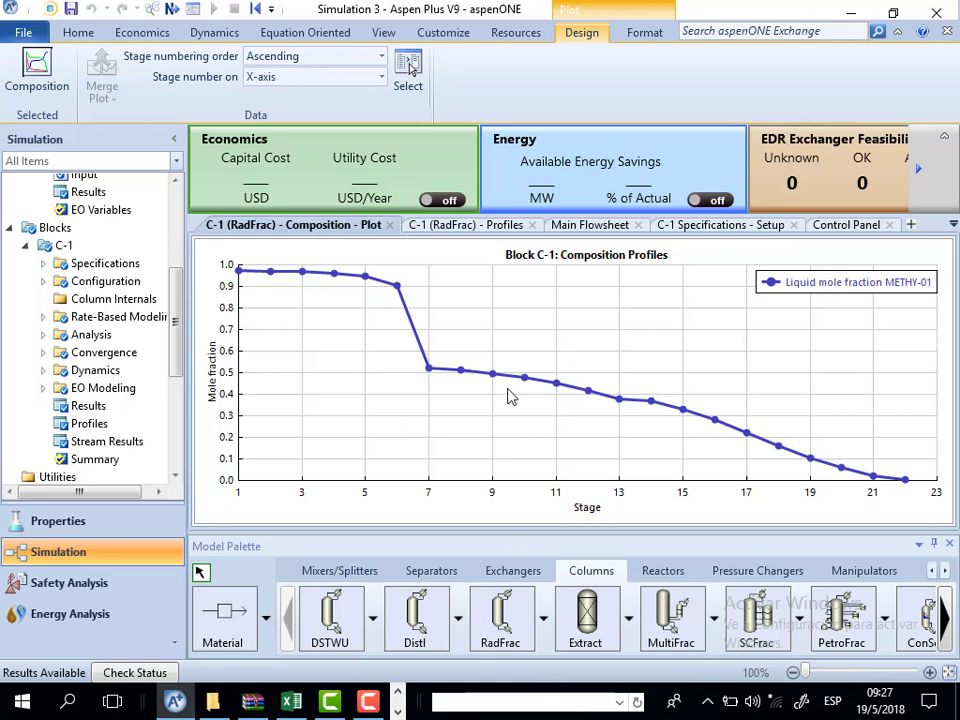
left_click(390, 225)
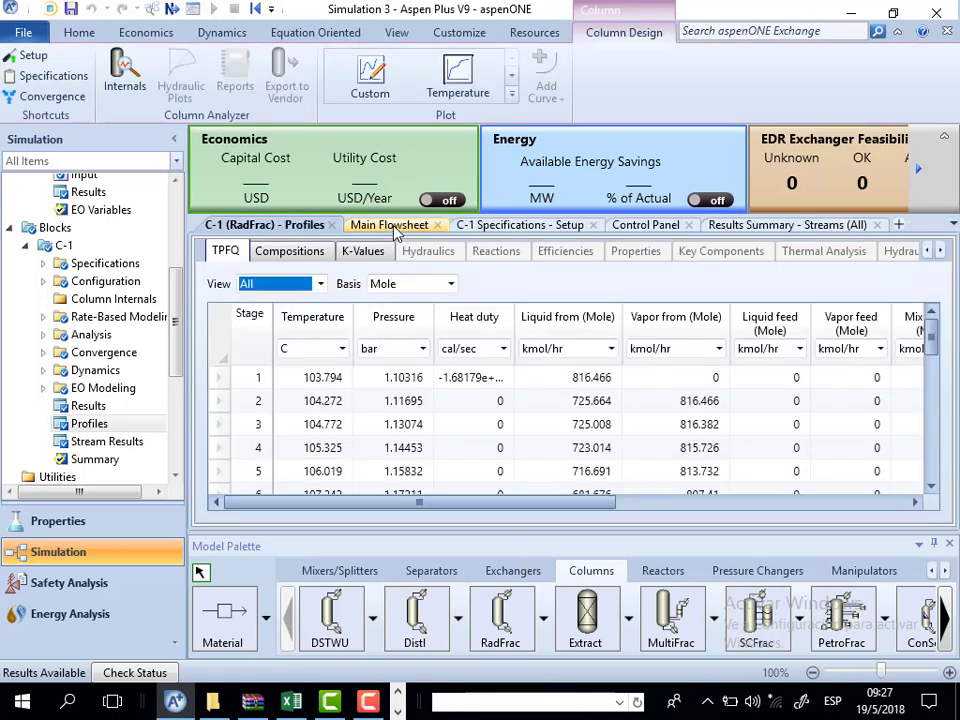
Plot the vapor and liquid flow rate profiles of C-1 on a mole basis in kmol/hr
left_click(510, 94)
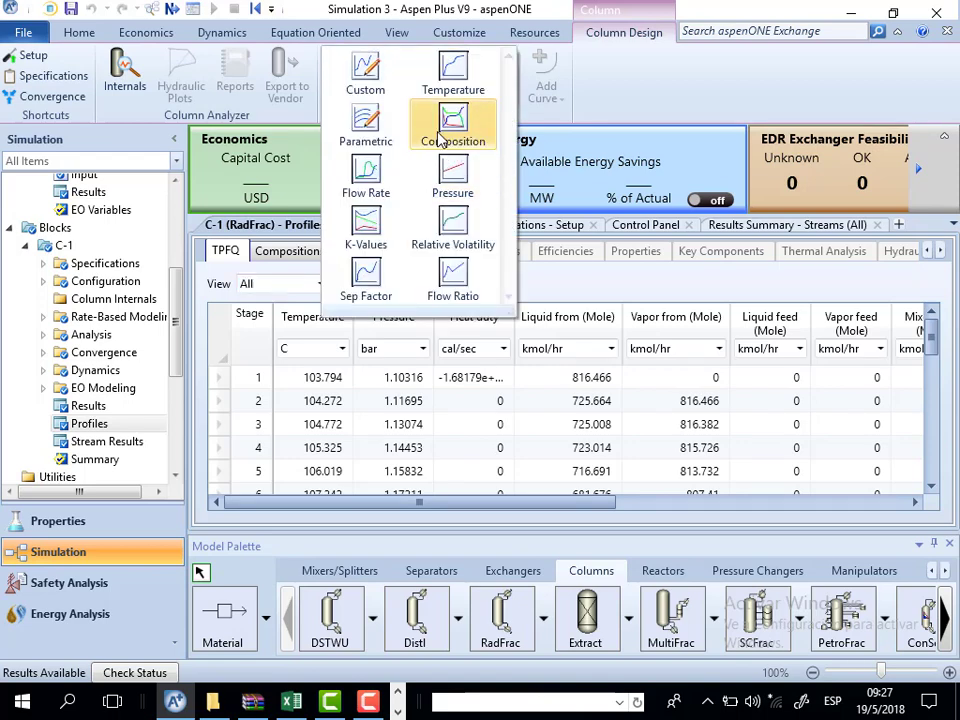
left_click(388, 174)
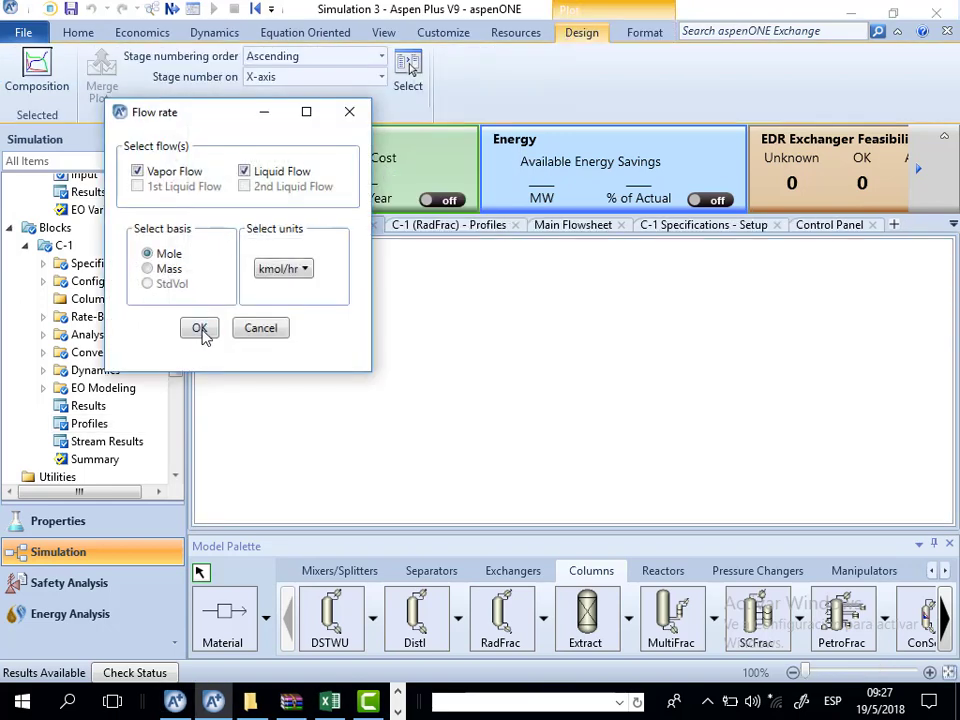
left_click(200, 329)
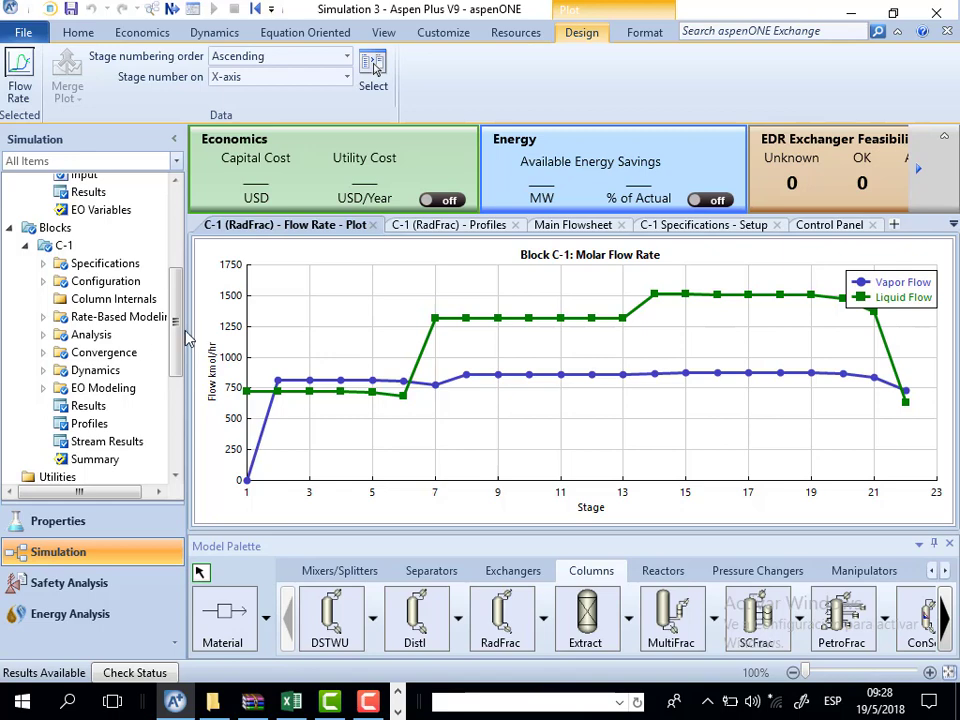
Expand the Model Analysis Tools of the simulation to show the available analysis types
left_click_drag(180, 332, 174, 432)
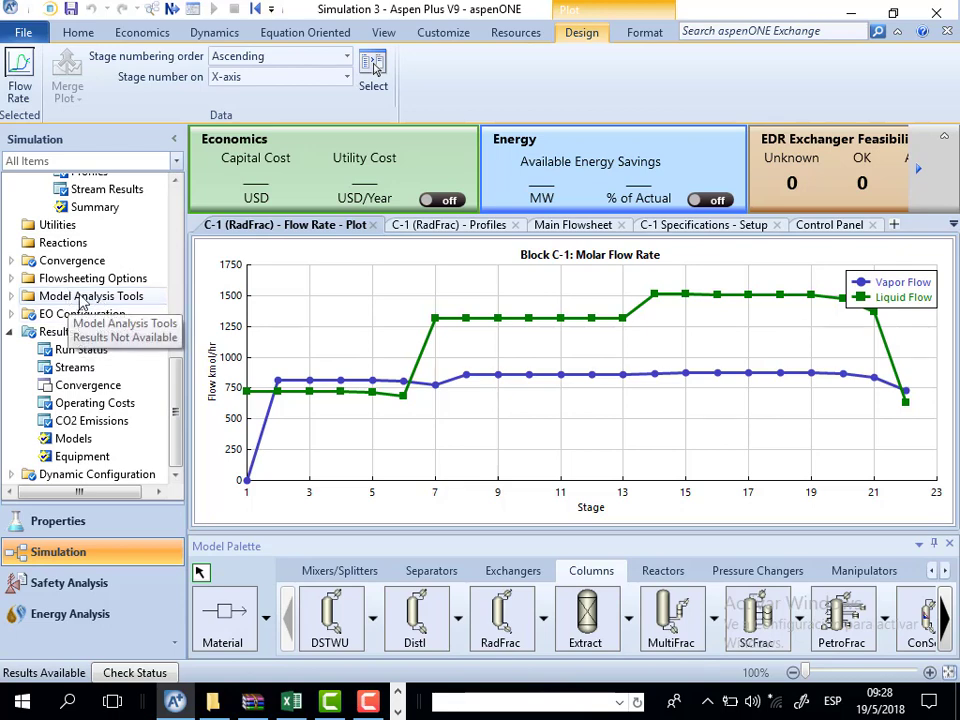
left_click(11, 296)
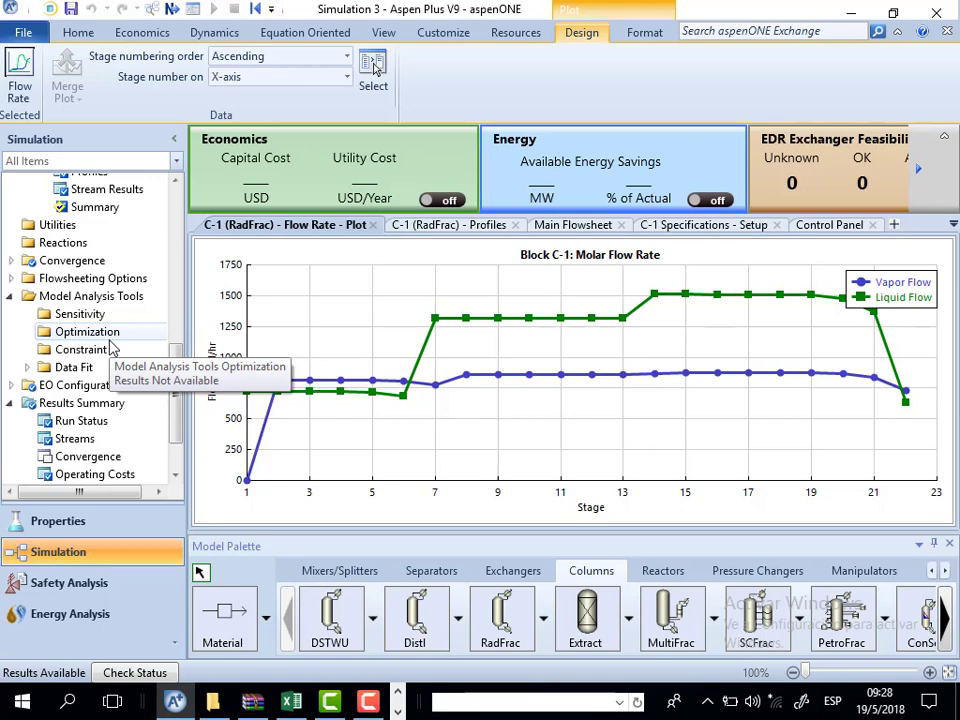
left_click(364, 705)
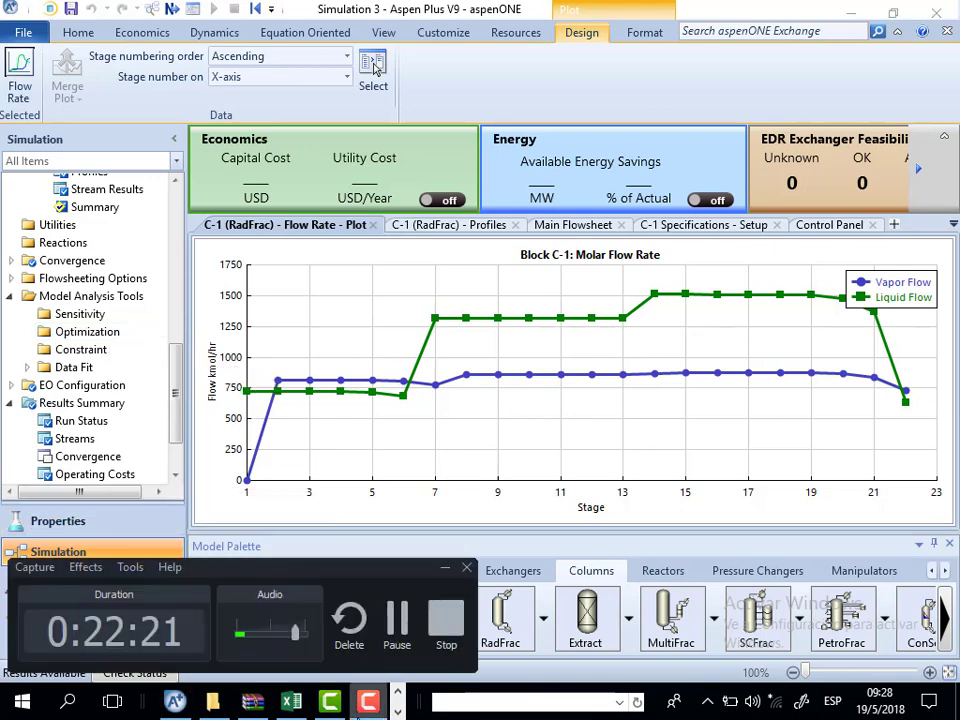
left_click(397, 620)
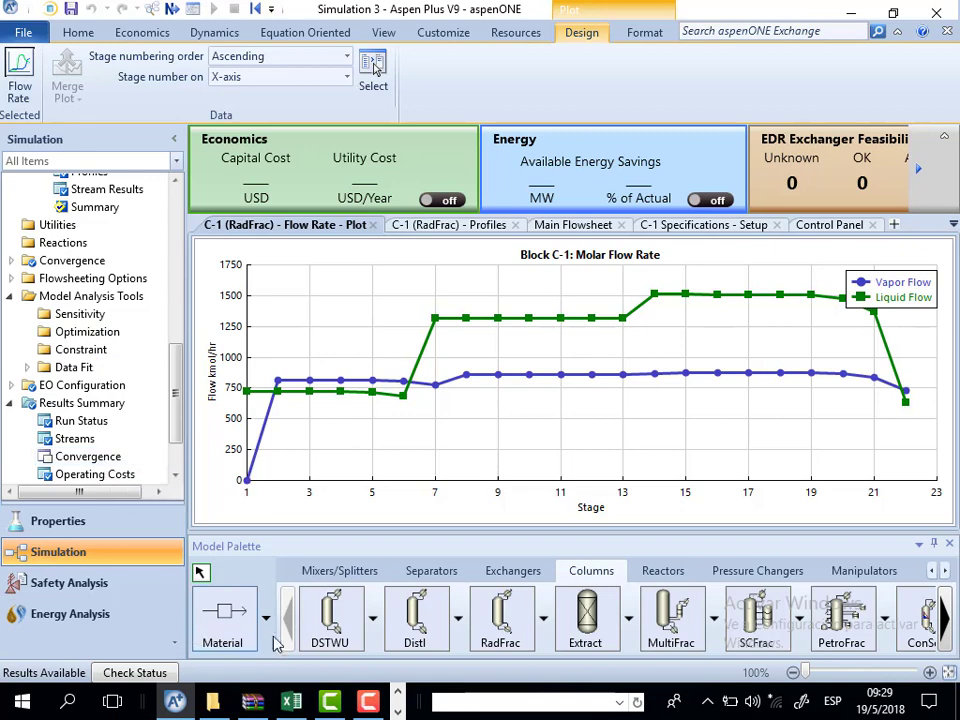
left_click(368, 702)
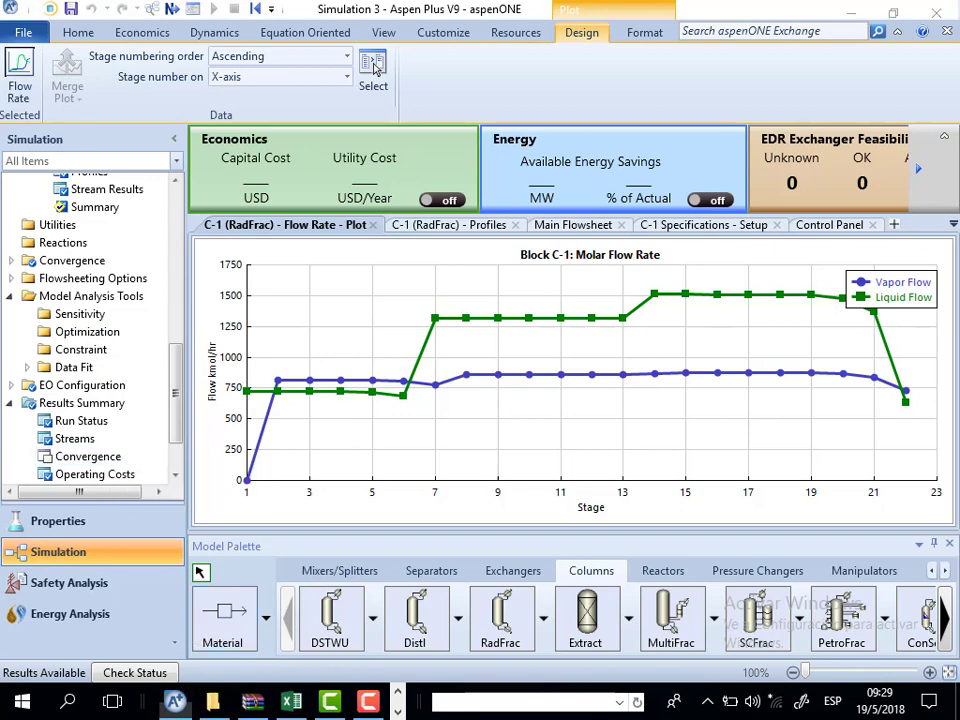
left_click(370, 703)
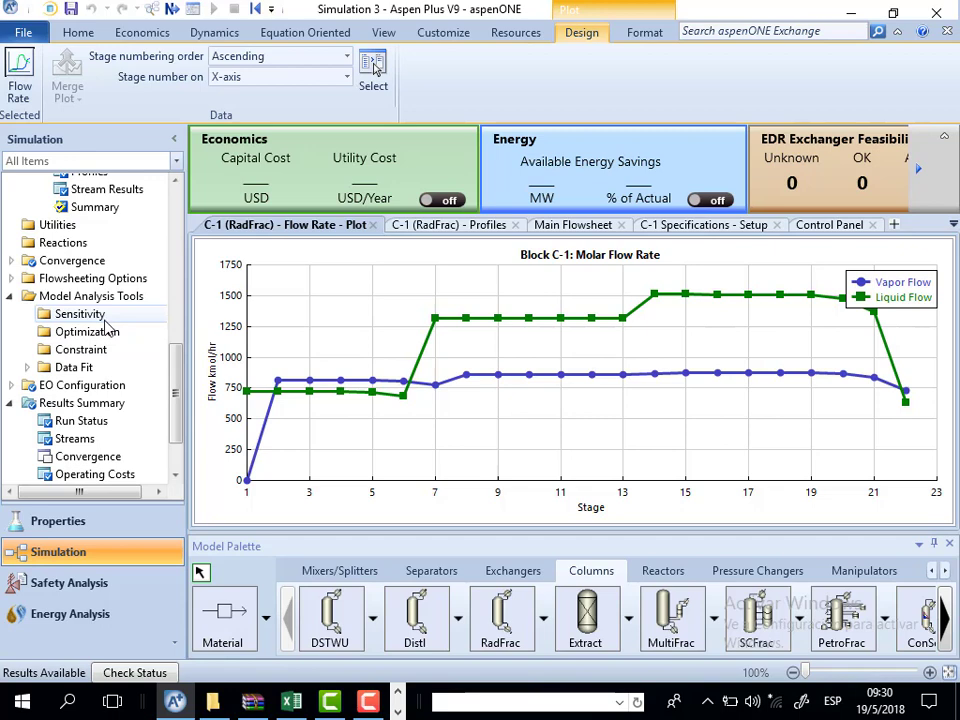
Create a new sensitivity analysis with the ID S-1 and look over its variable definition and variation forms
left_click(101, 315)
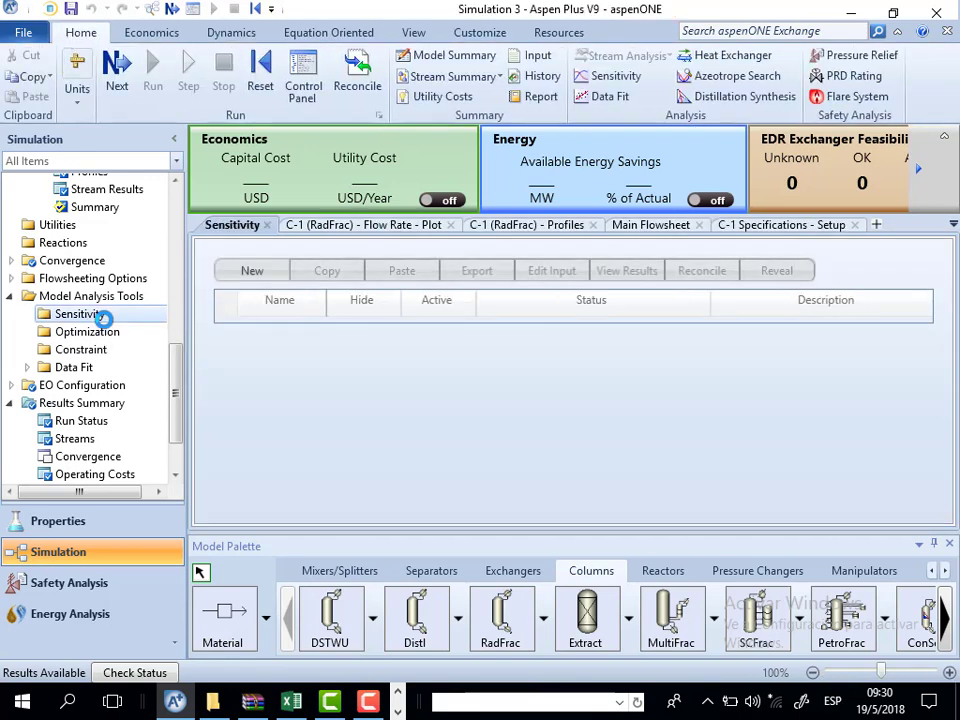
left_click(253, 271)
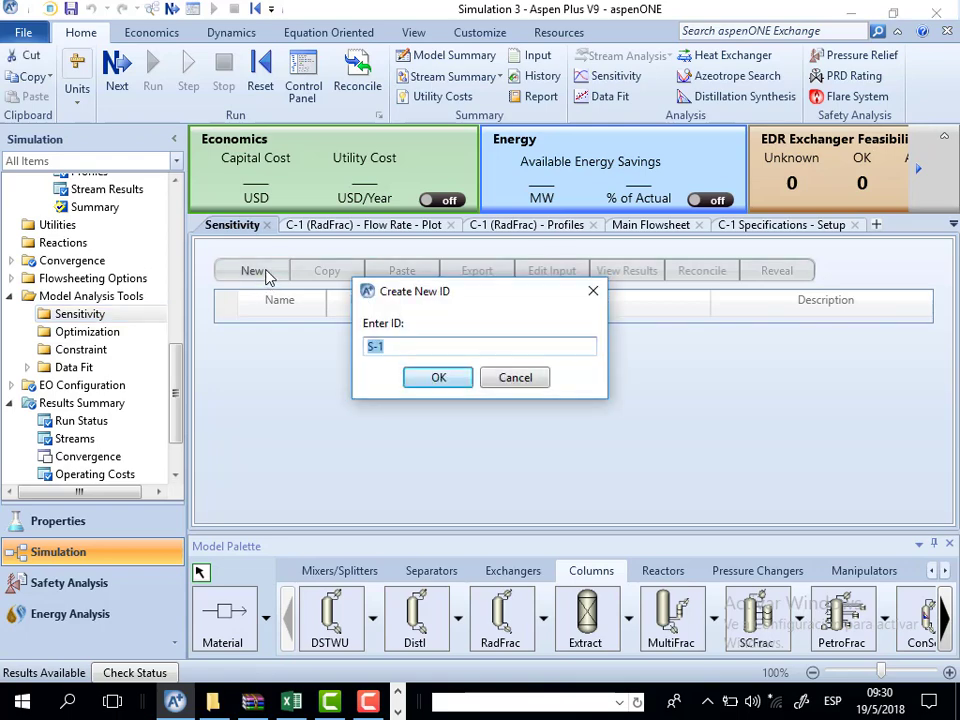
left_click(439, 378)
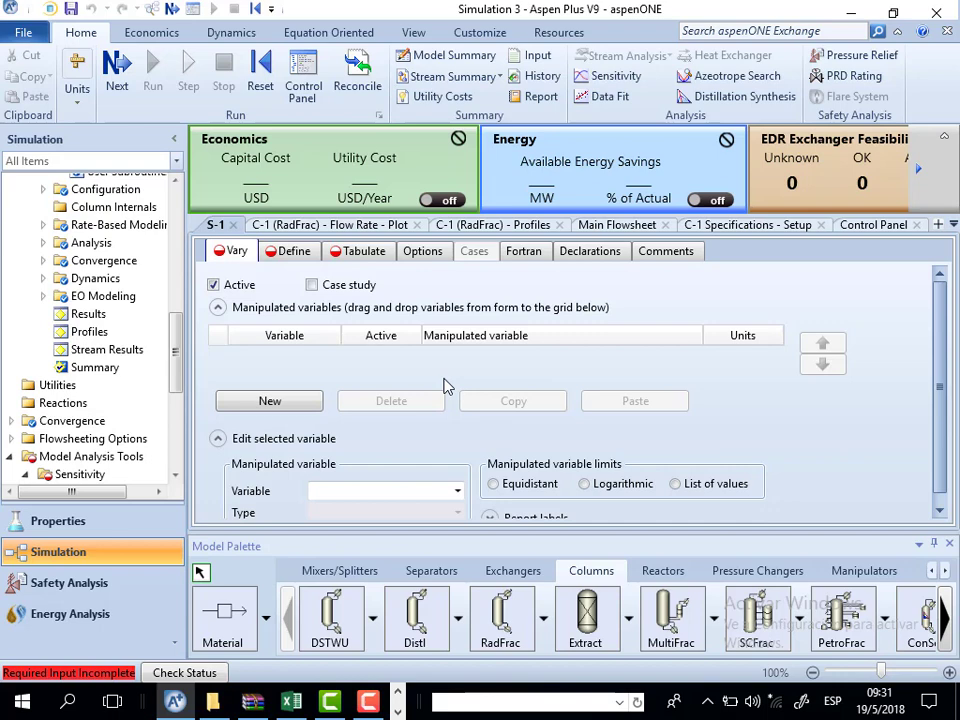
left_click(295, 255)
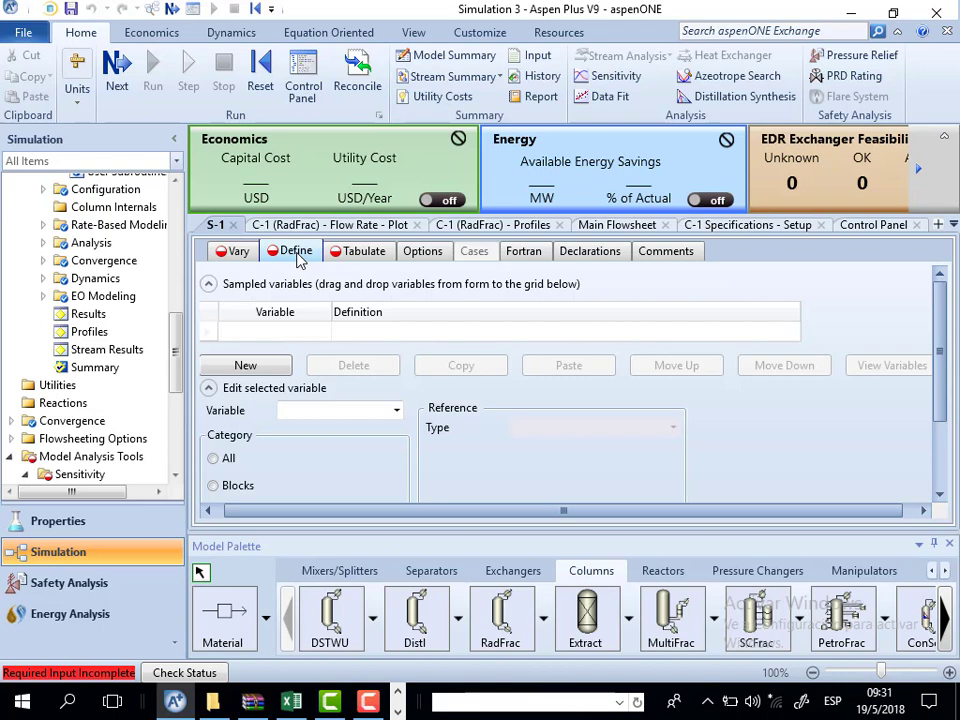
left_click(236, 254)
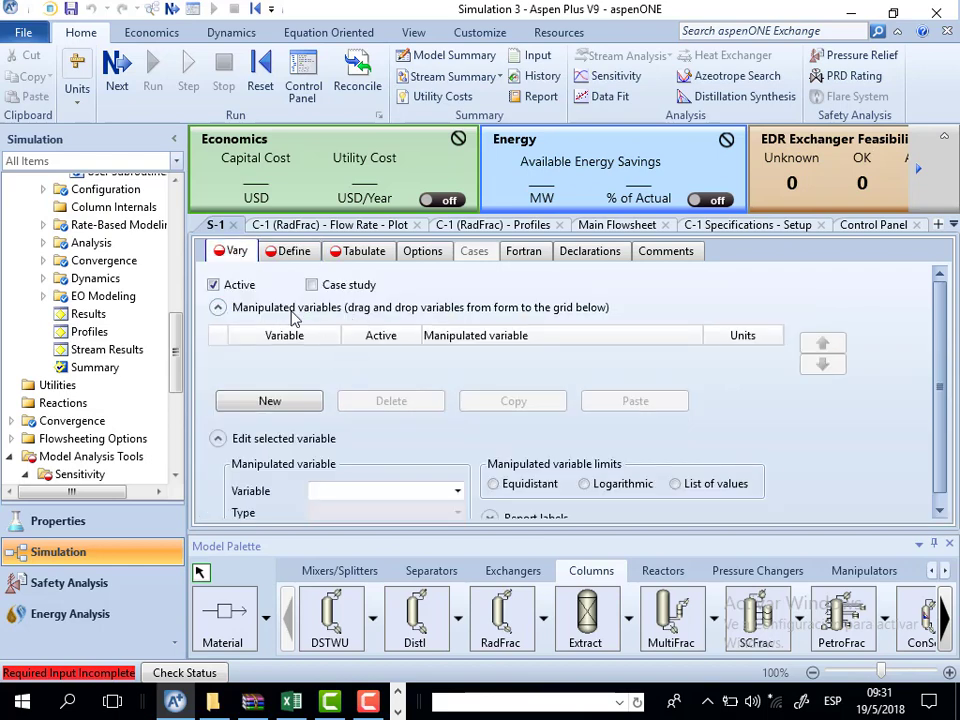
Add a manipulated variable to sensitivity analysis S-1 and set its type to Mole-Flow
left_click(286, 401)
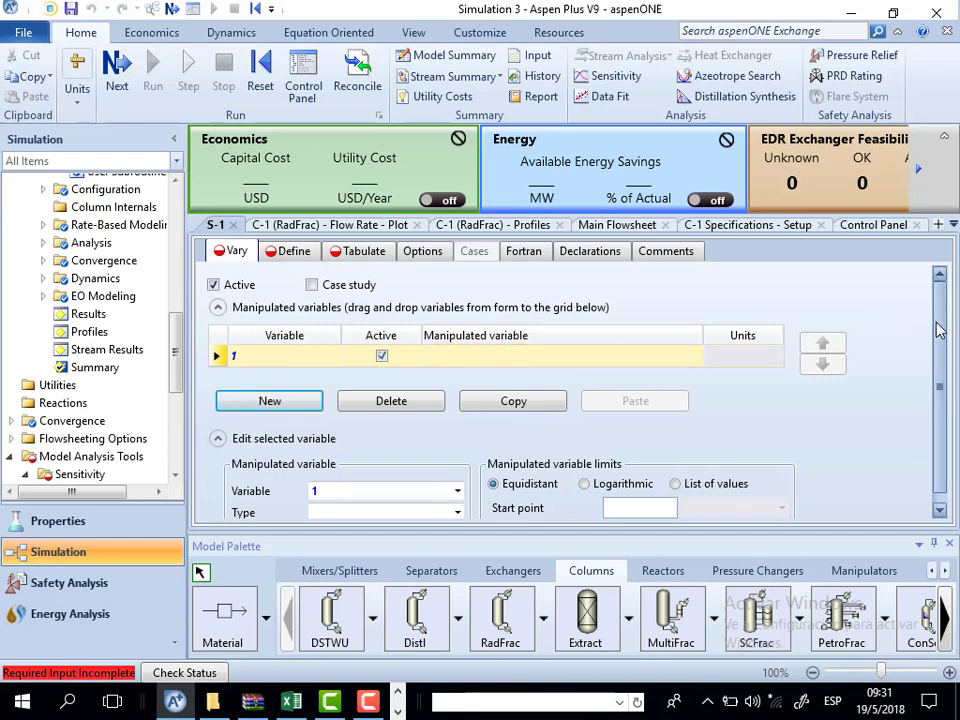
scroll(925, 328, "down", 1)
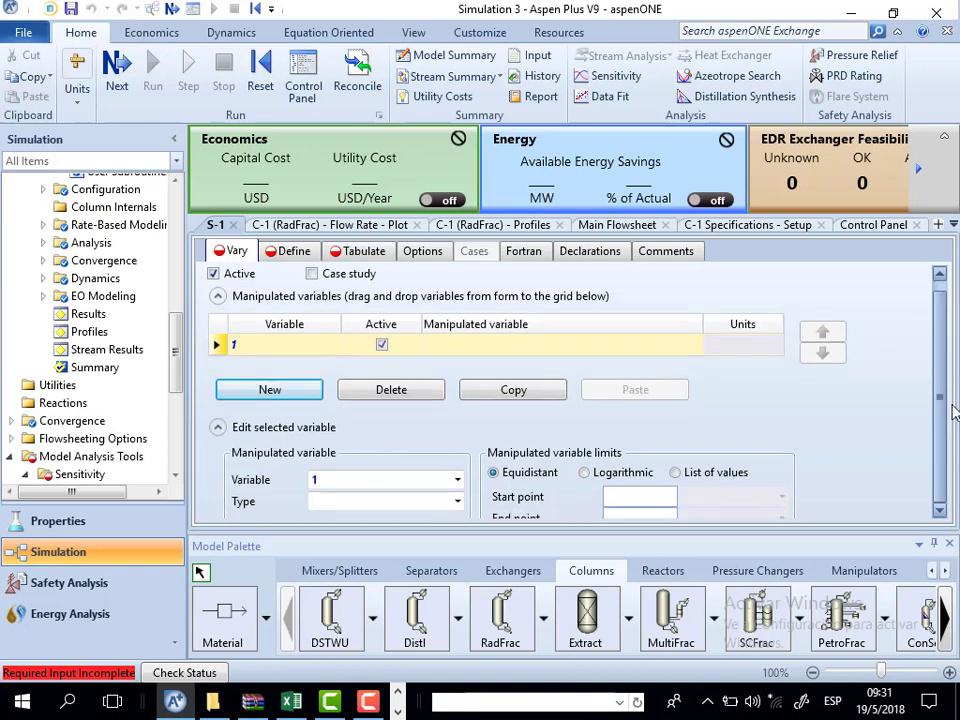
left_click(457, 503)
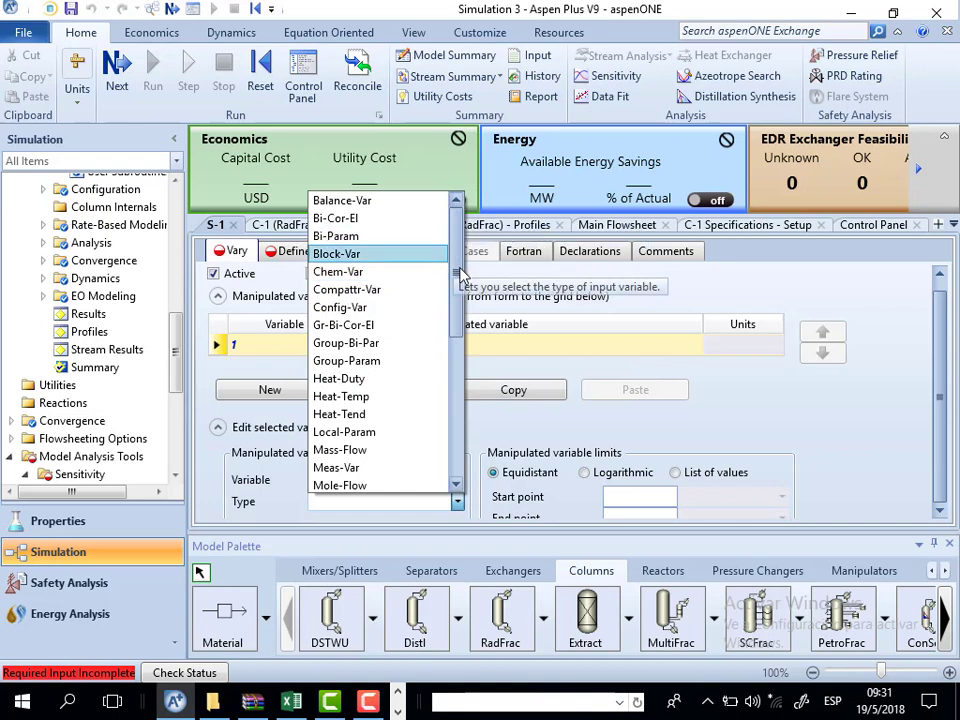
scroll(460, 270, "down", 1)
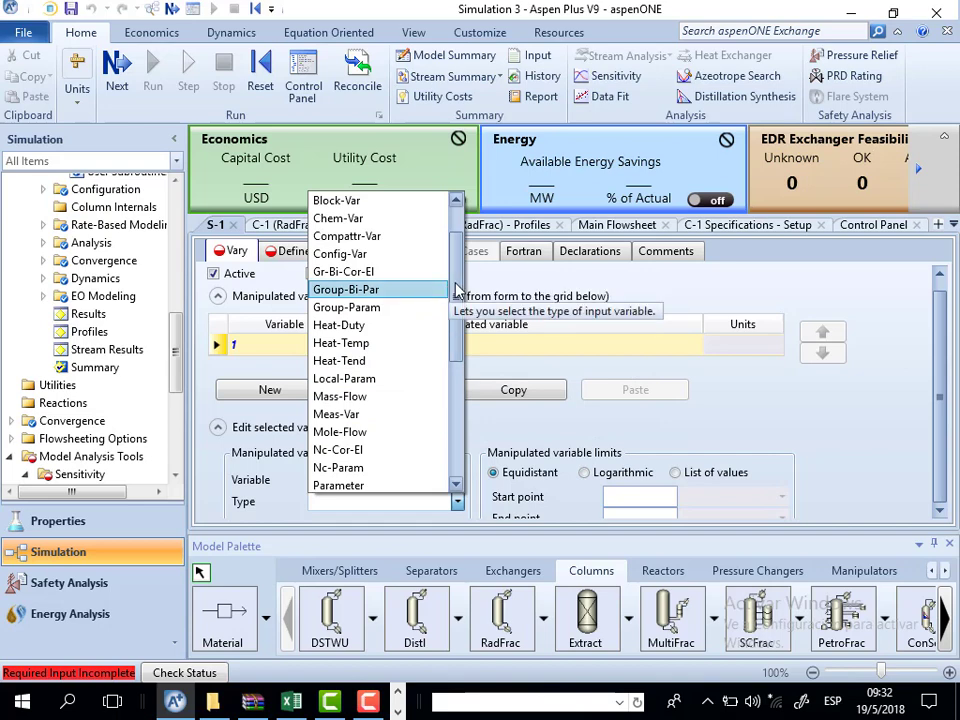
mouse_move(457, 290)
left_mouse_down()
mouse_move(461, 358)
mouse_move(471, 293)
left_mouse_up()
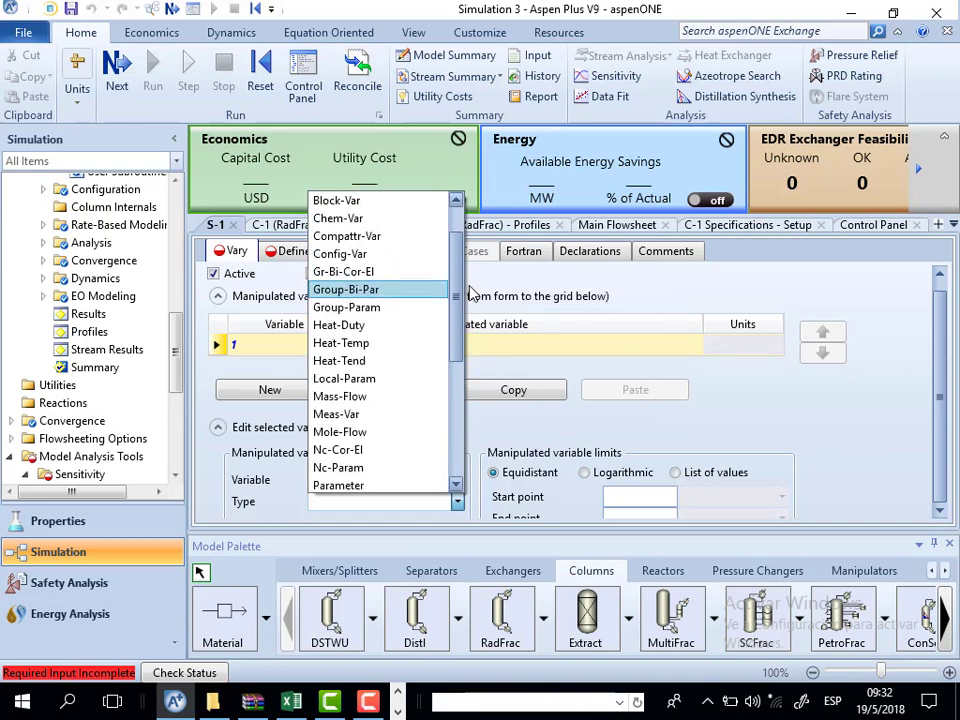
left_click(359, 438)
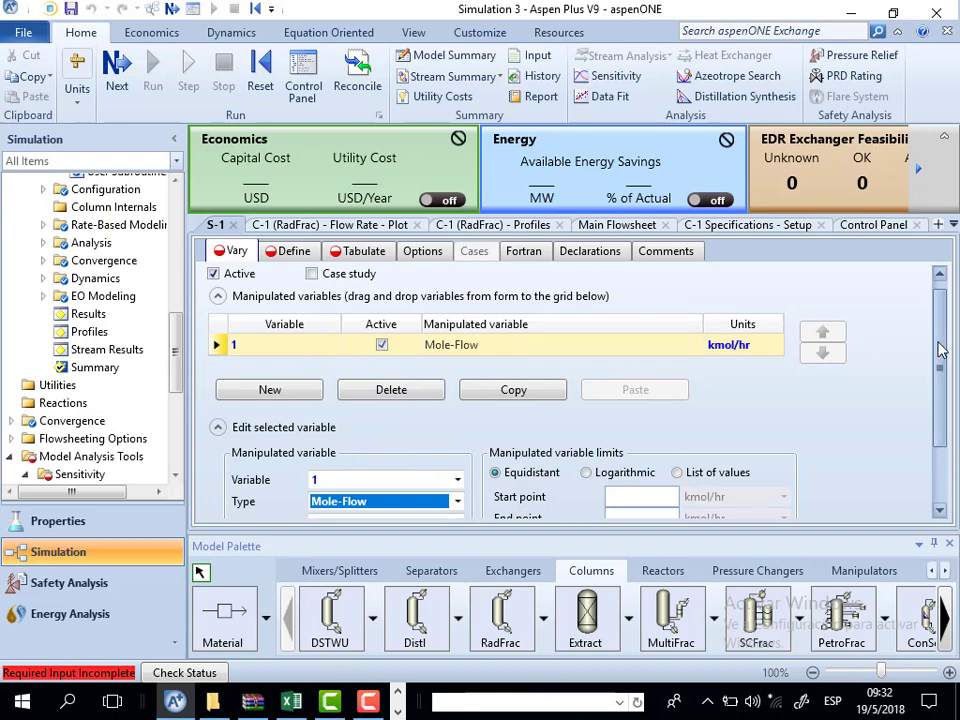
Assign the manipulated variable to stream FEED1 and component FENOL
scroll(940, 348, "down", 2)
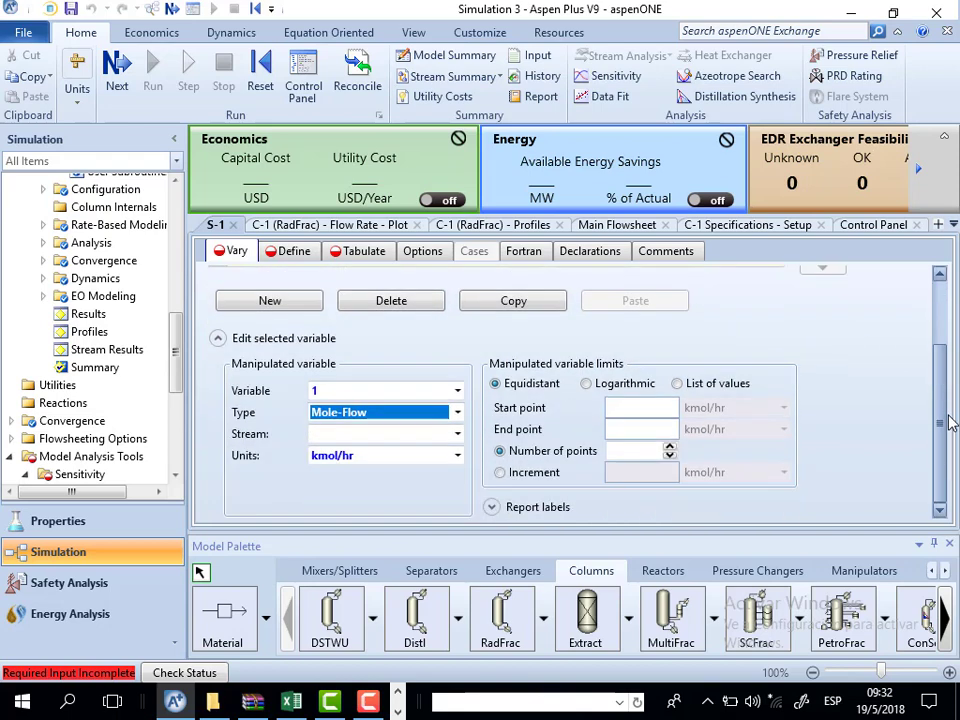
left_click(455, 436)
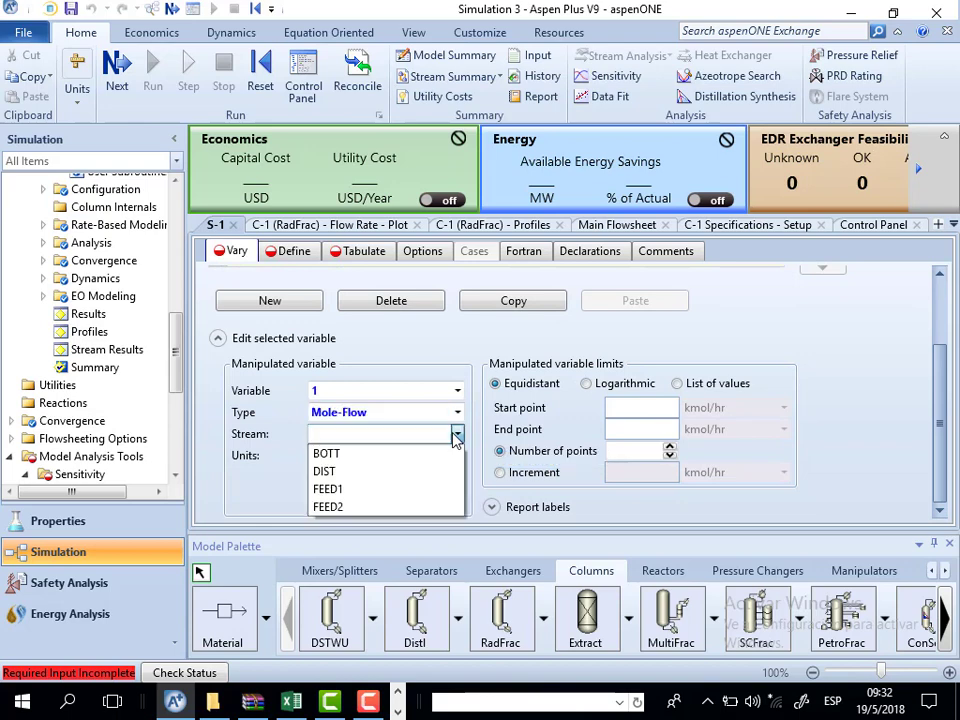
left_click(391, 489)
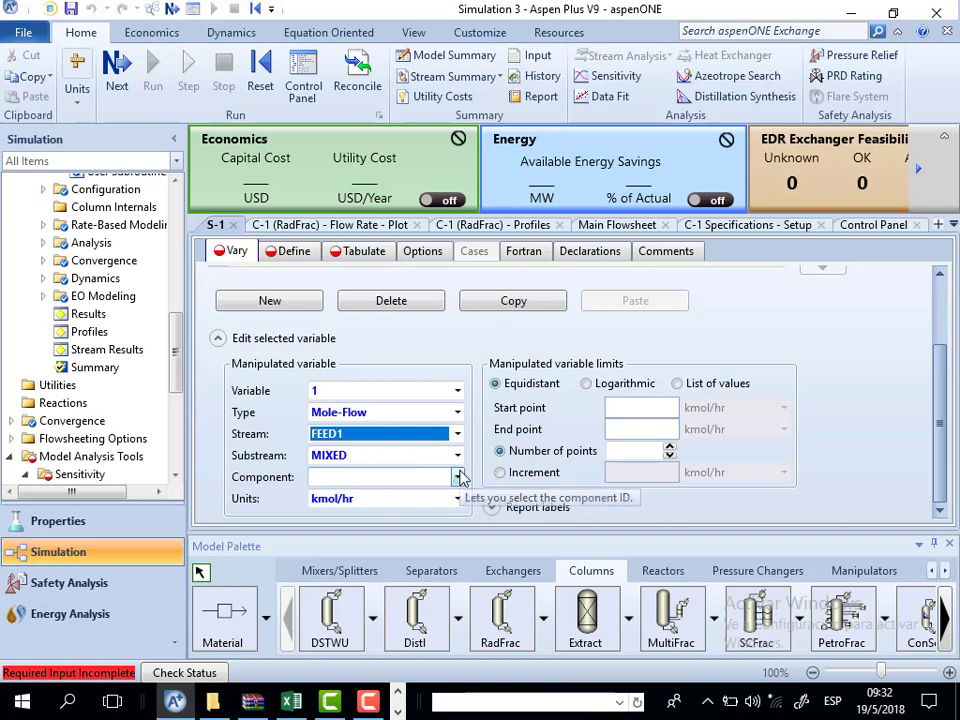
left_click(456, 477)
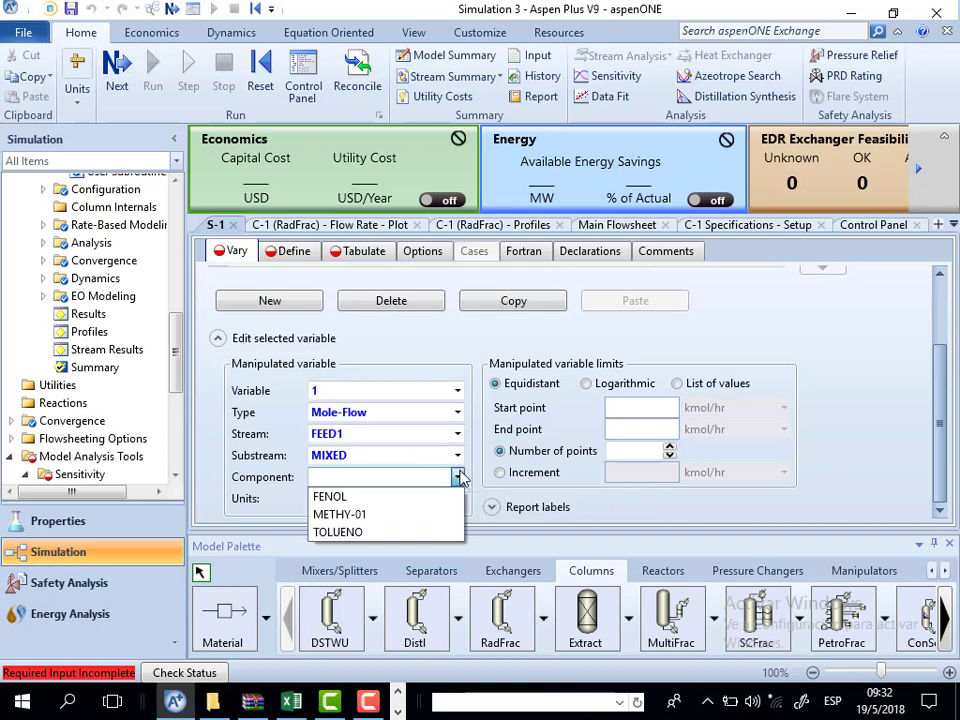
left_click(409, 497)
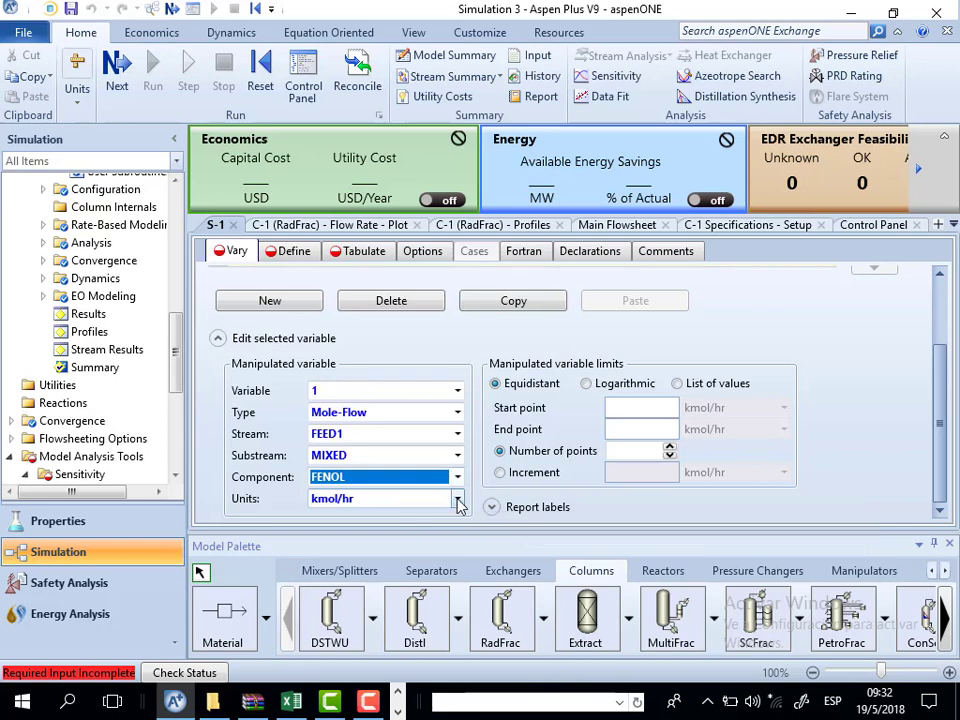
Set the units of the manipulated phenol mole flow to lbmol/hr
left_click(457, 499)
scroll(380, 340, "down", 1)
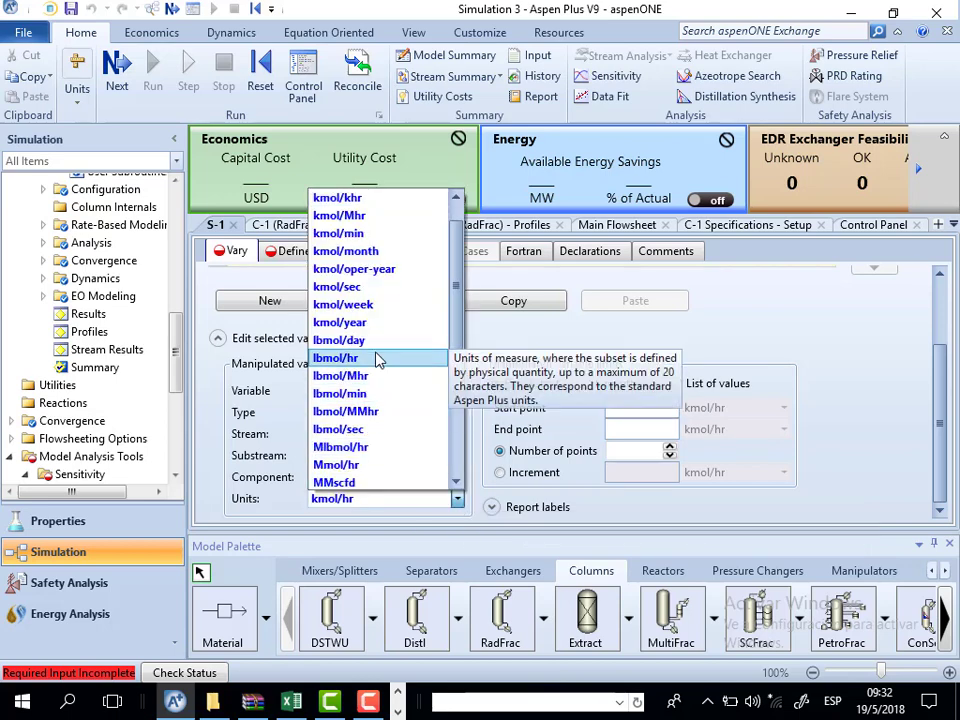
left_click(377, 358)
left_click(728, 330)
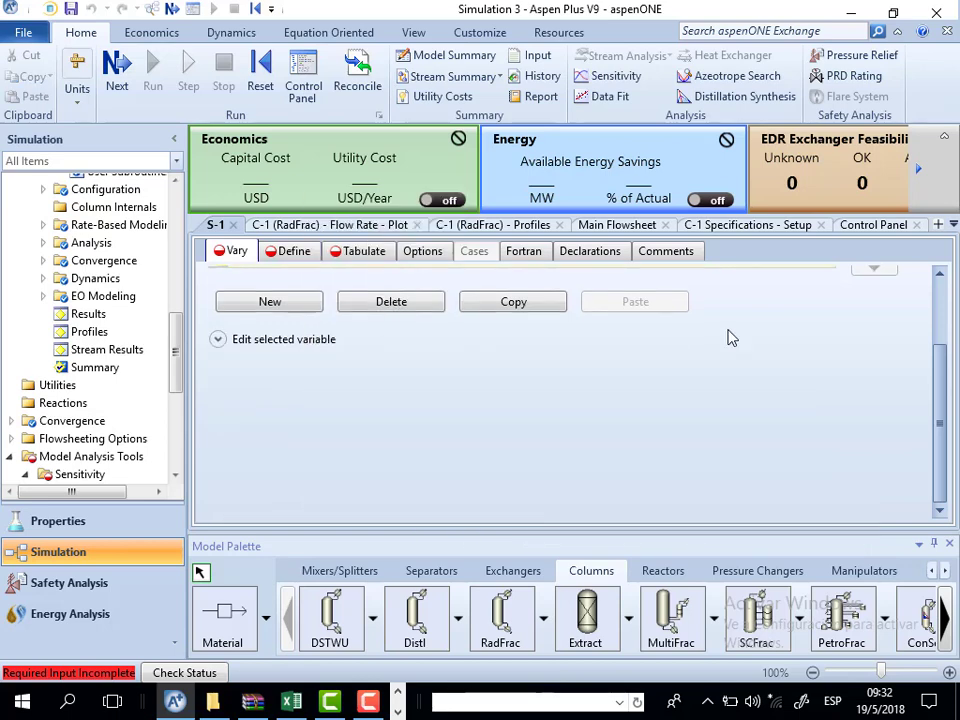
Define equidistant limits for the manipulated phenol flow from 1200 to 2500 lbmol/hr with 100 points
left_click(219, 343)
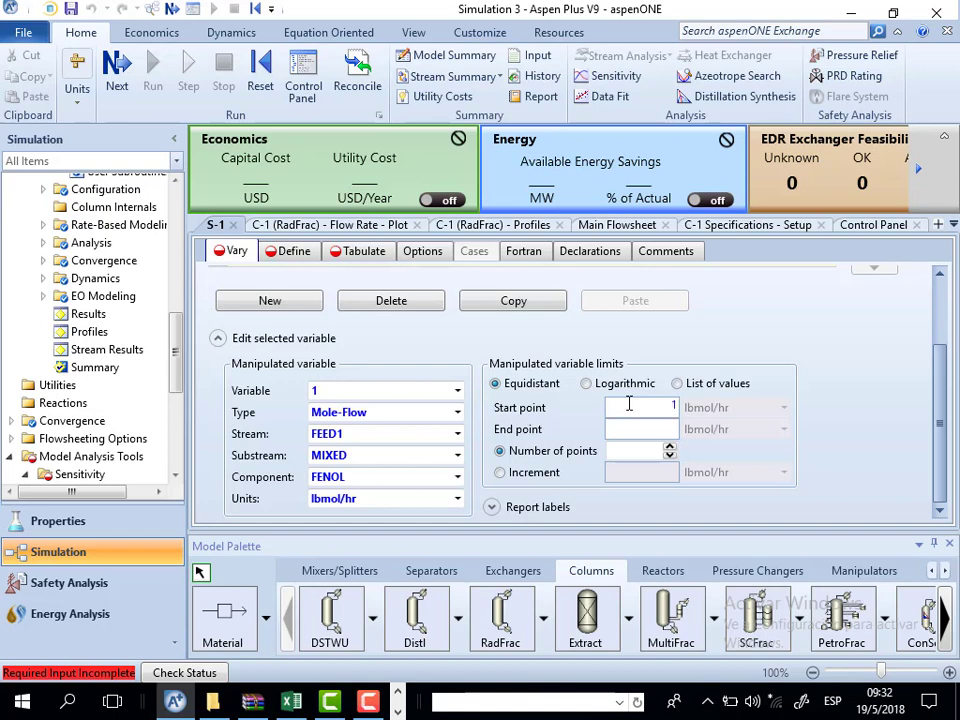
type("00")
left_click(616, 428)
type("2000")
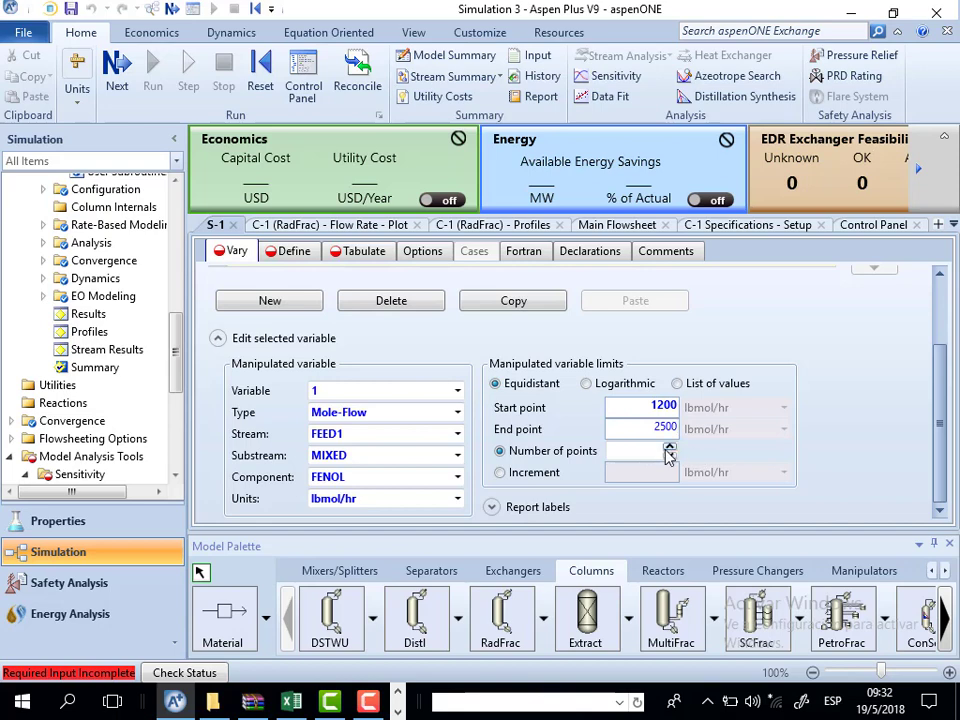
left_click(656, 452)
type("100")
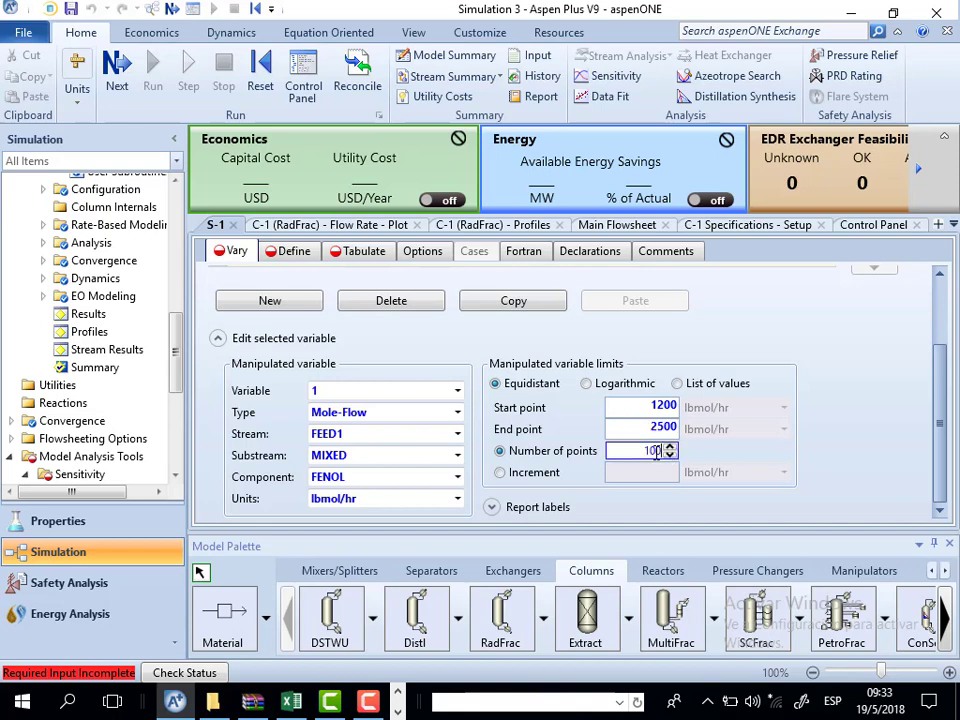
key("Return")
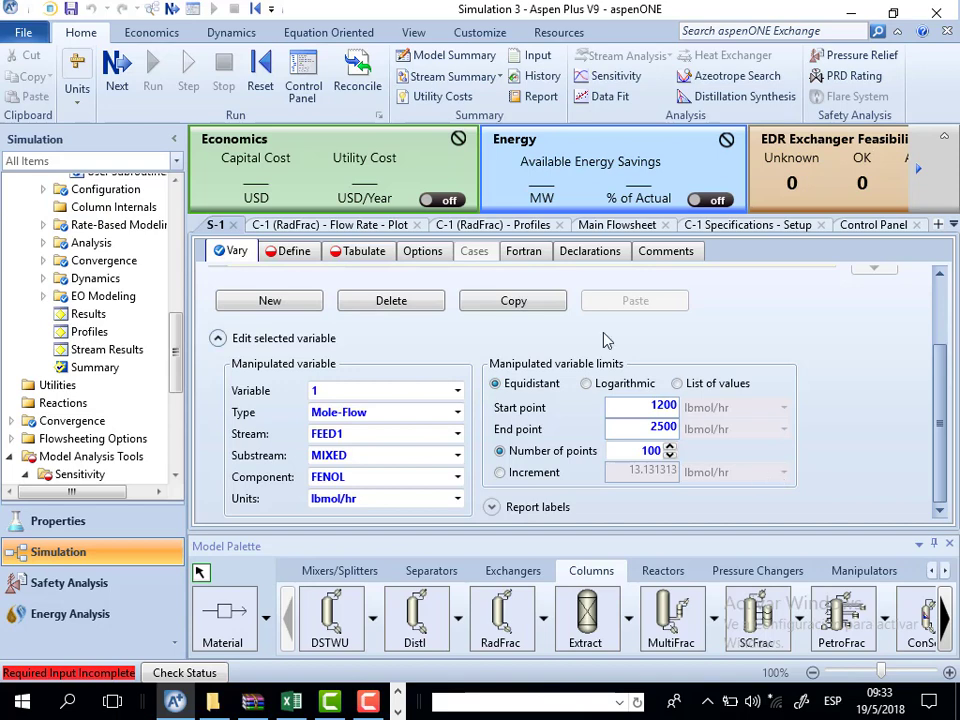
Create a new sampled variable named XMCH in sensitivity analysis S-1
left_click(292, 252)
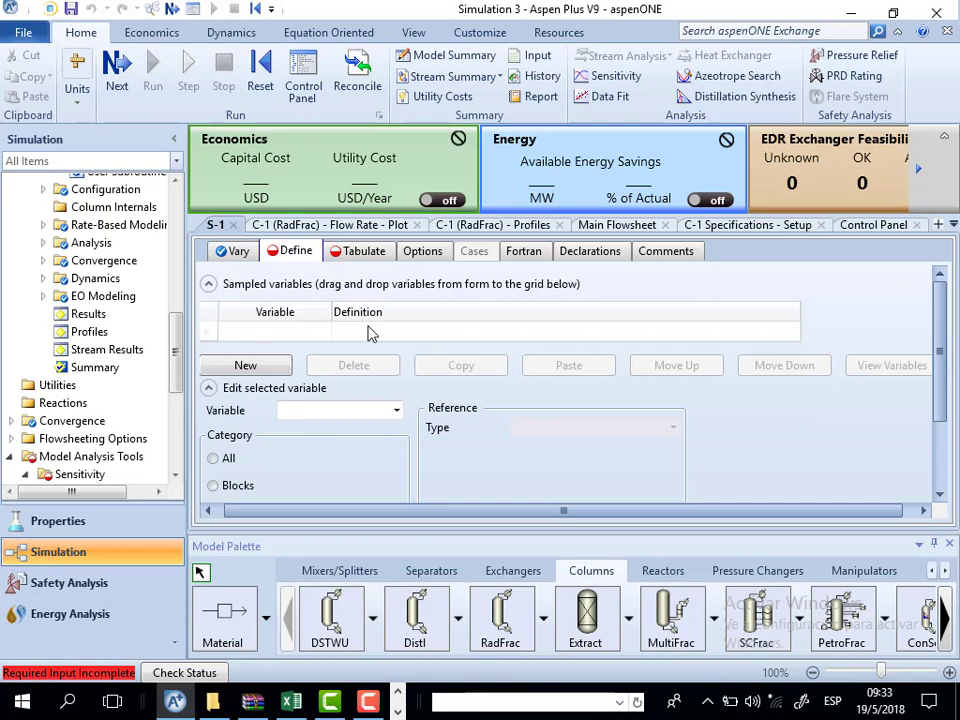
left_click(276, 370)
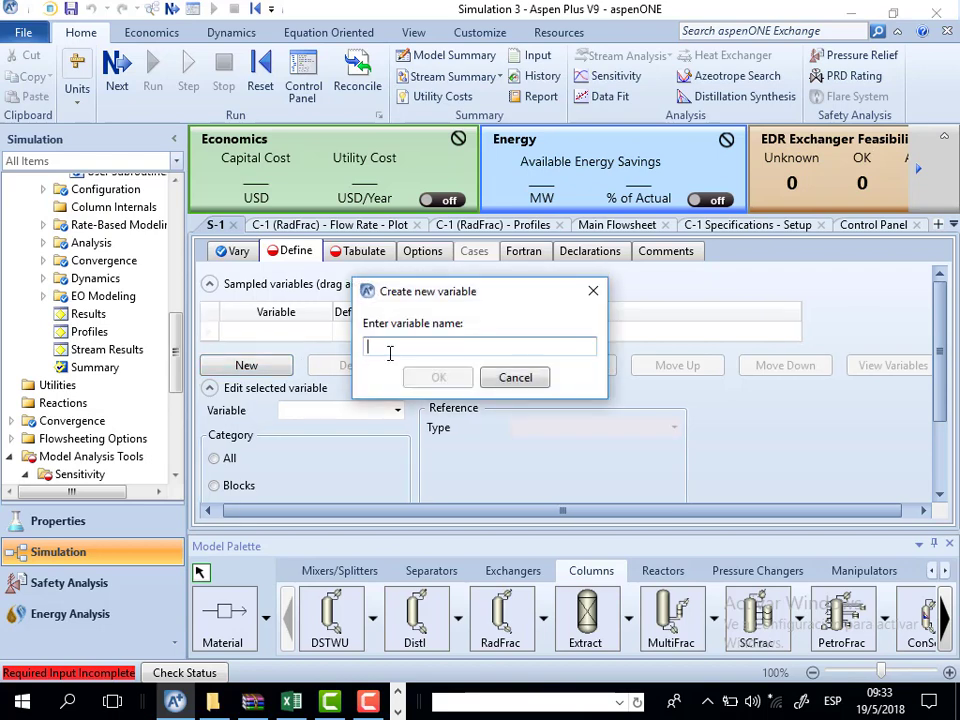
type("XMCH")
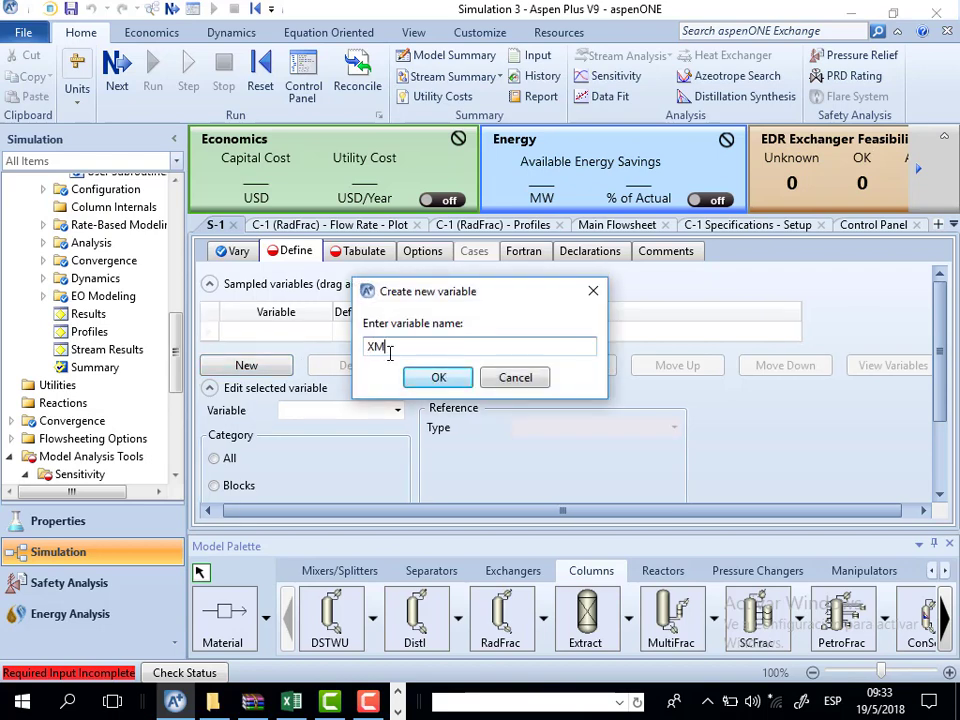
left_click(435, 377)
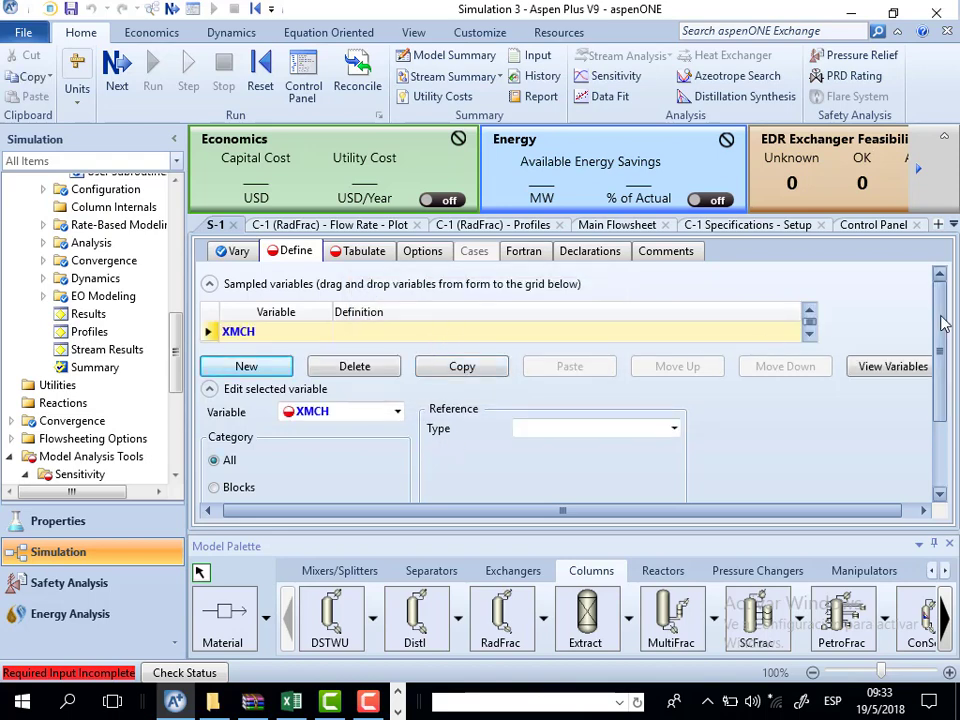
Set the XMCH variable's category to Streams and its reference type to Mole-Frac
left_click_drag(942, 322, 943, 380)
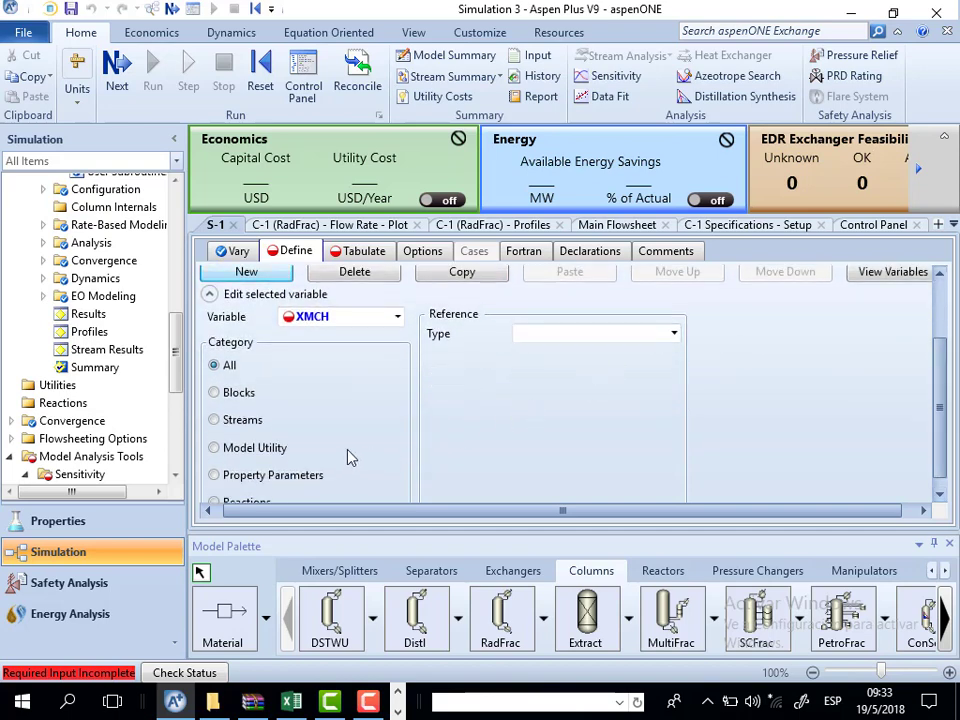
left_click(214, 420)
left_click_drag(945, 364, 948, 463)
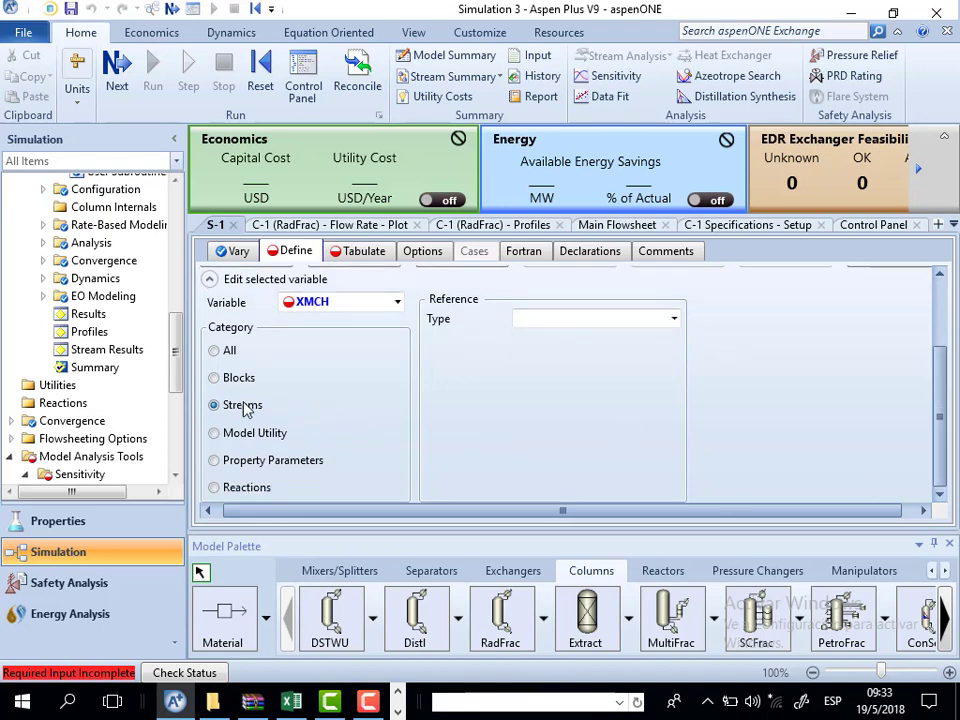
left_click(674, 318)
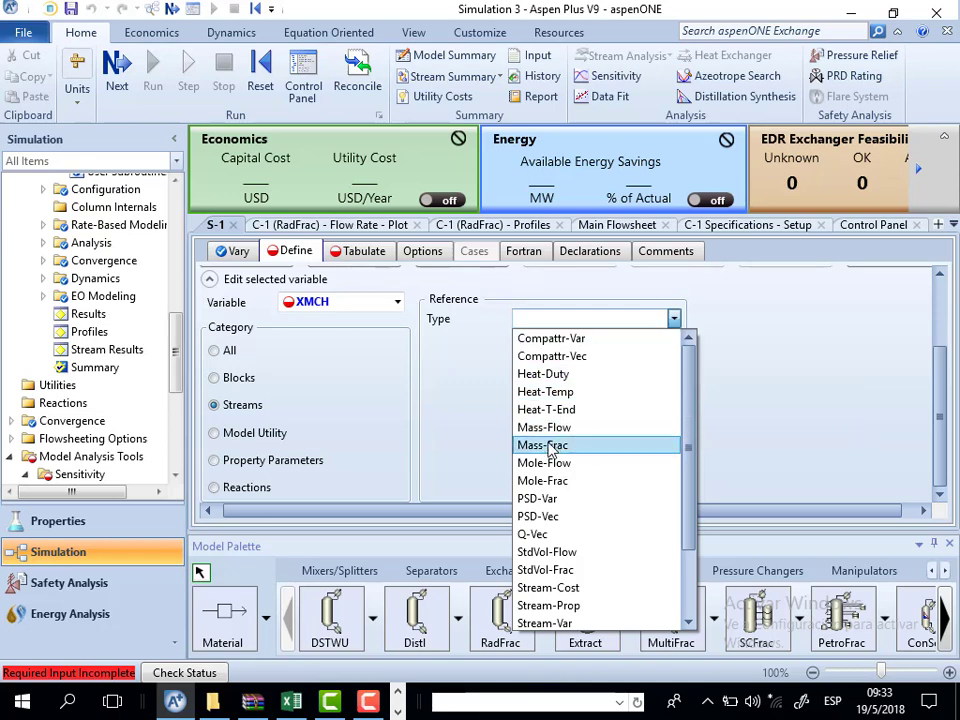
left_click(560, 482)
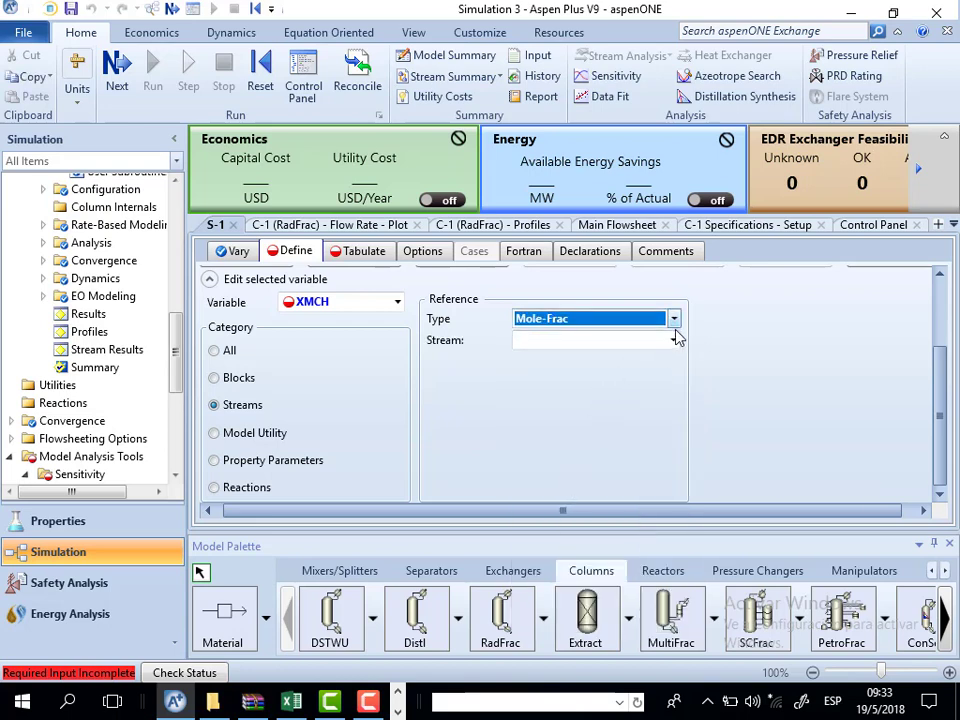
Assign the XMCH variable to stream DIST and component METHY-01
left_click(673, 341)
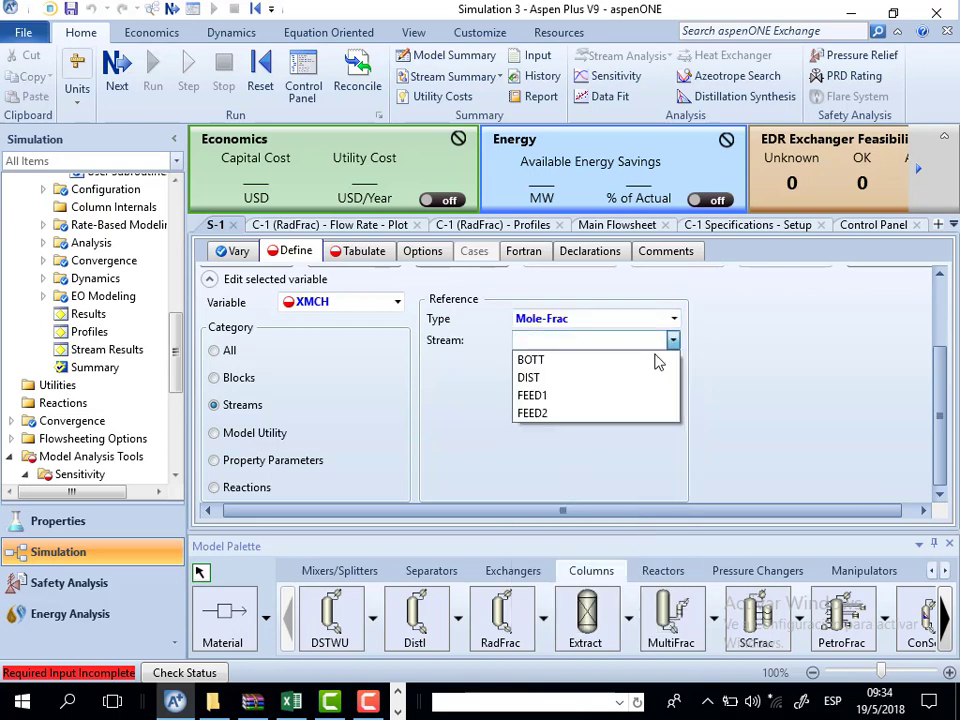
left_click(617, 379)
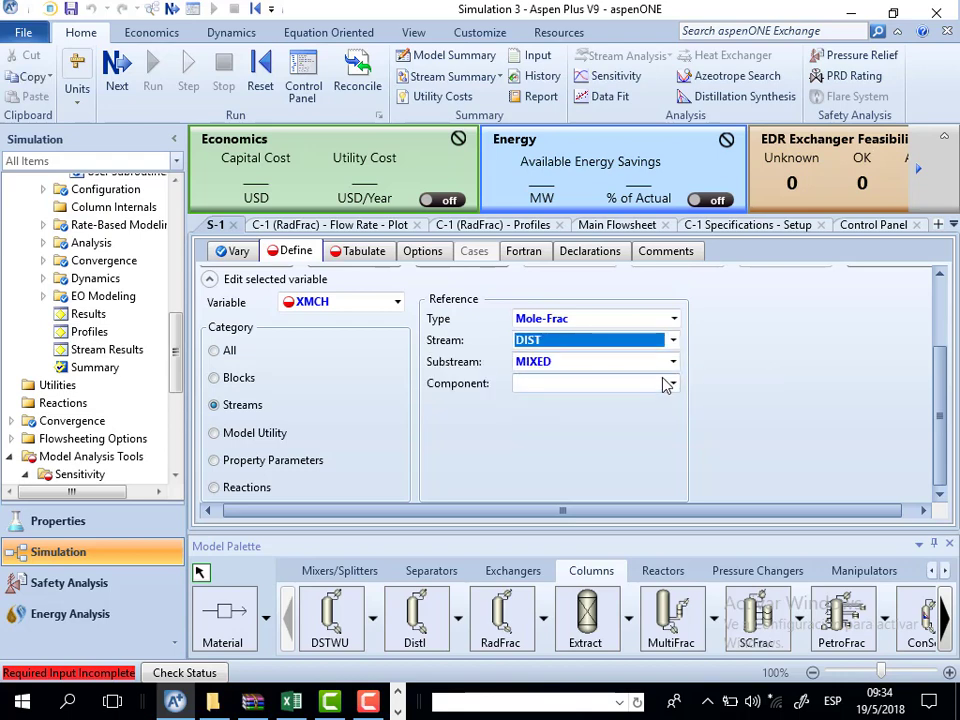
left_click(672, 388)
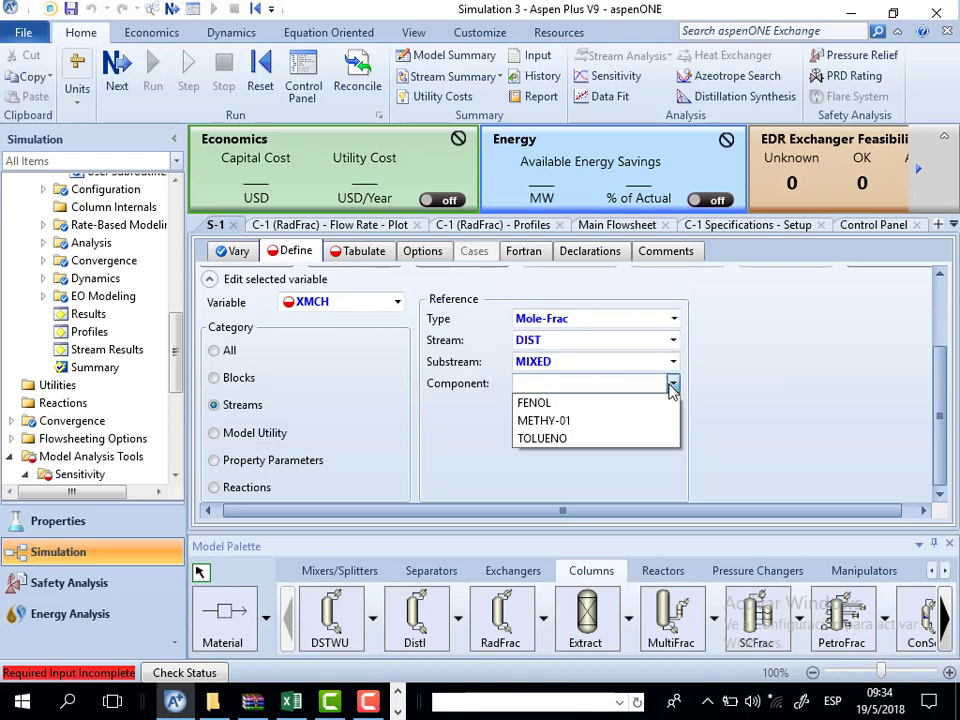
left_click(607, 422)
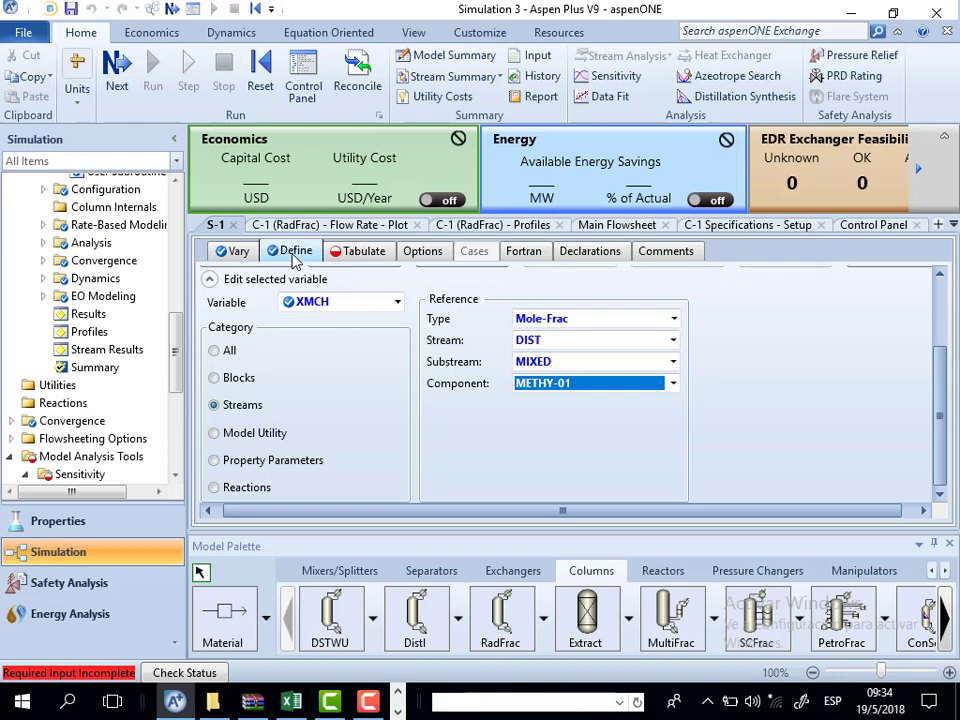
Tabulate the variable XMCH in column 1 of sensitivity analysis S-1
left_click(360, 264)
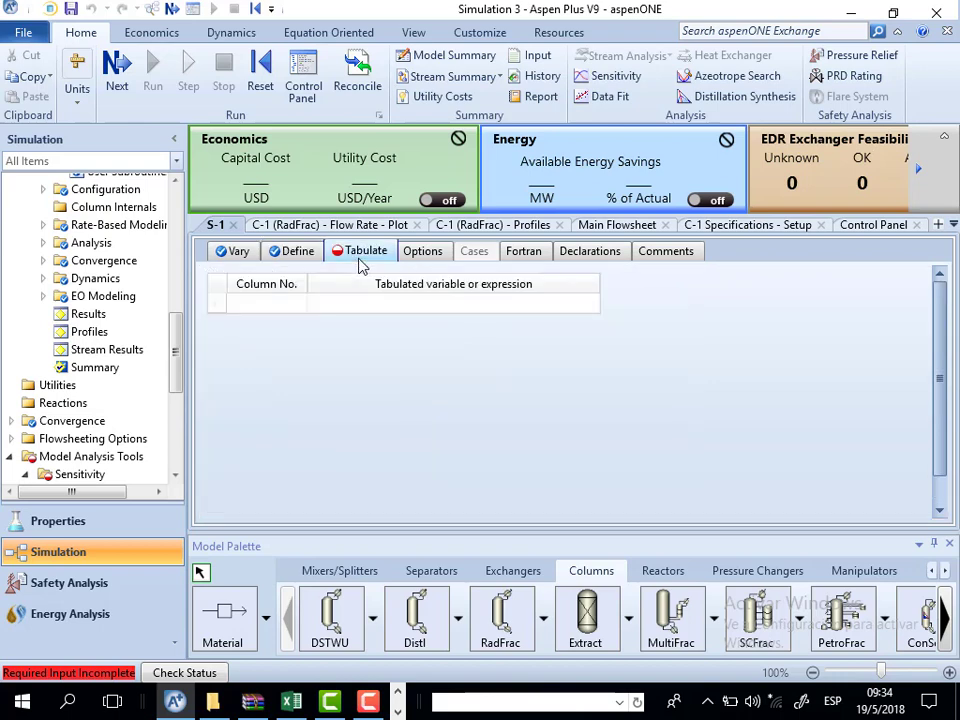
left_click(287, 309)
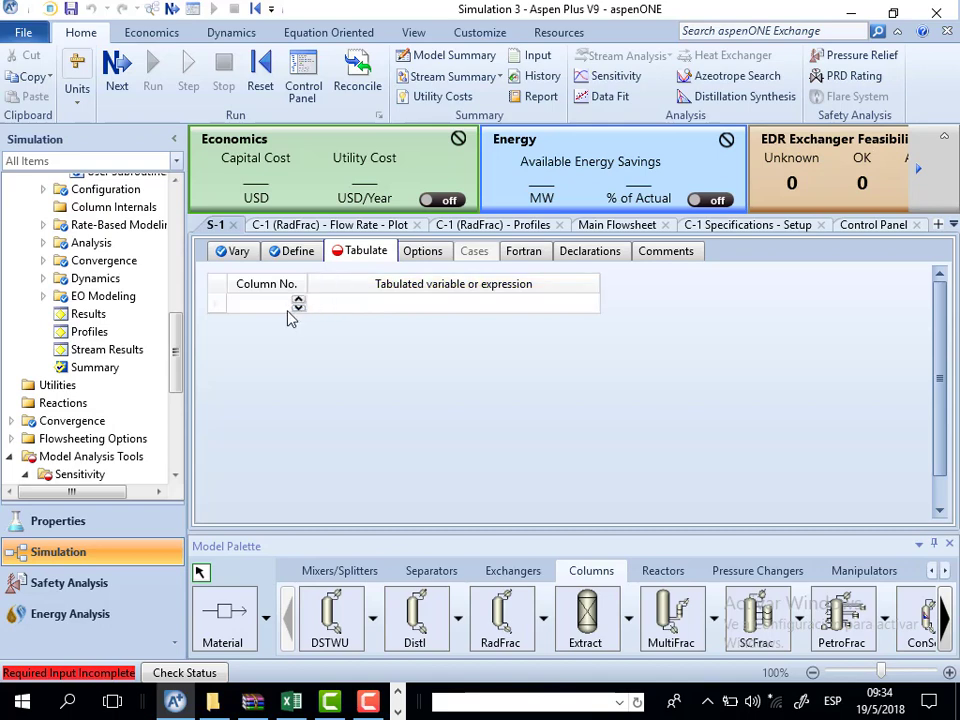
left_click(273, 305)
type("1")
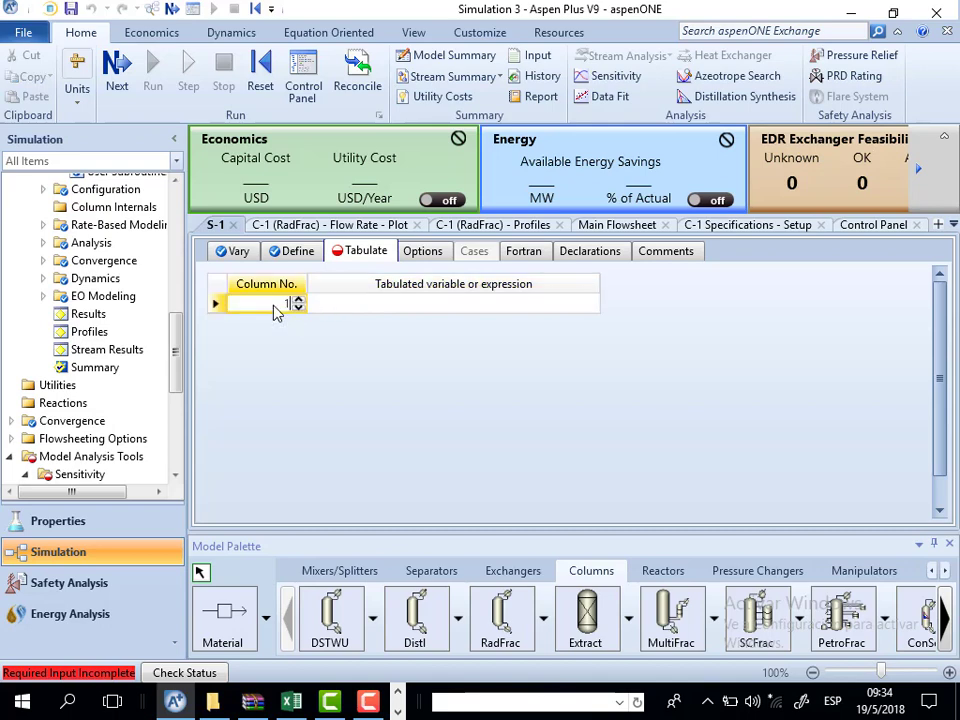
left_click(389, 307)
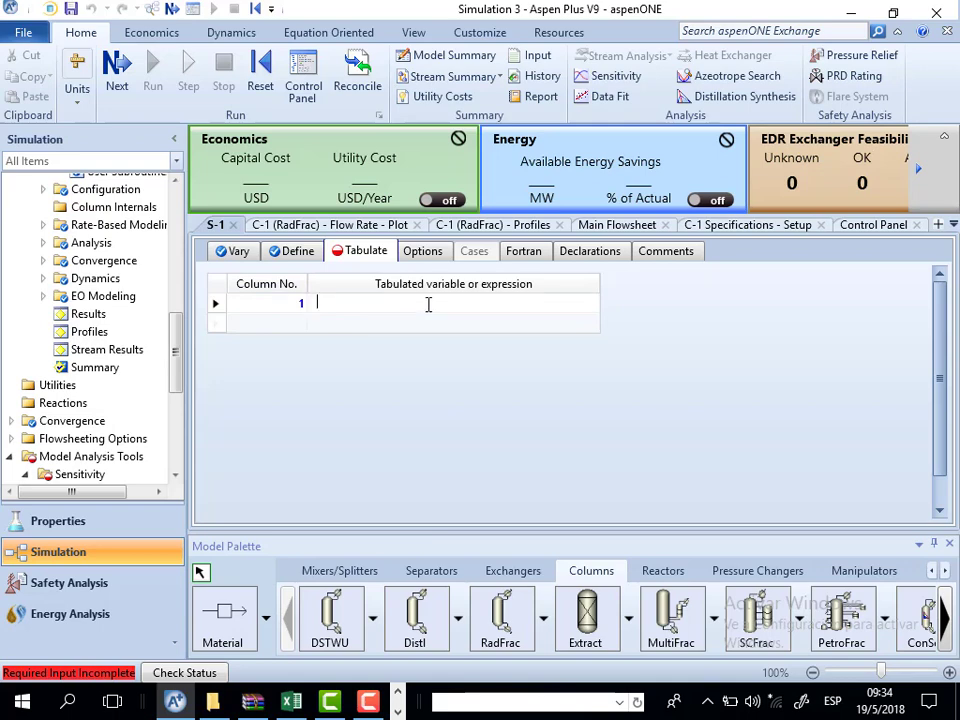
type("FRACCIONXM")
key("BackSpace")
key("BackSpace")
key("BackSpace")
key("BackSpace")
key("BackSpace")
key("BackSpace")
key("BackSpace")
key("BackSpace")
type("XMCH")
left_click(455, 378)
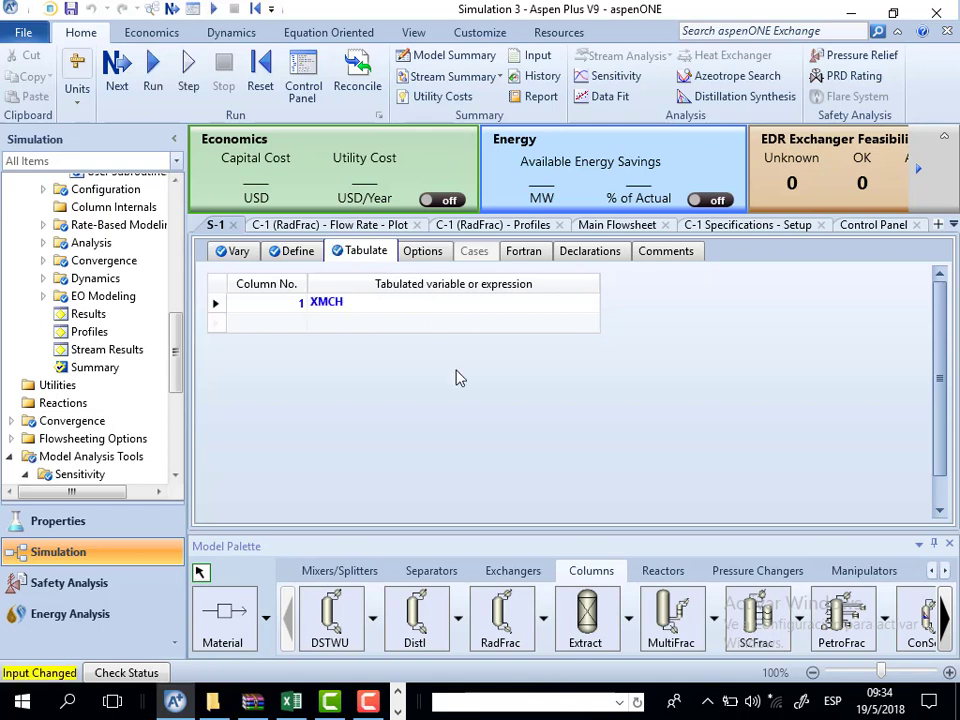
Run the simulation and open the results of sensitivity analysis S-1, selecting the varied phenol flow column
left_click(172, 10)
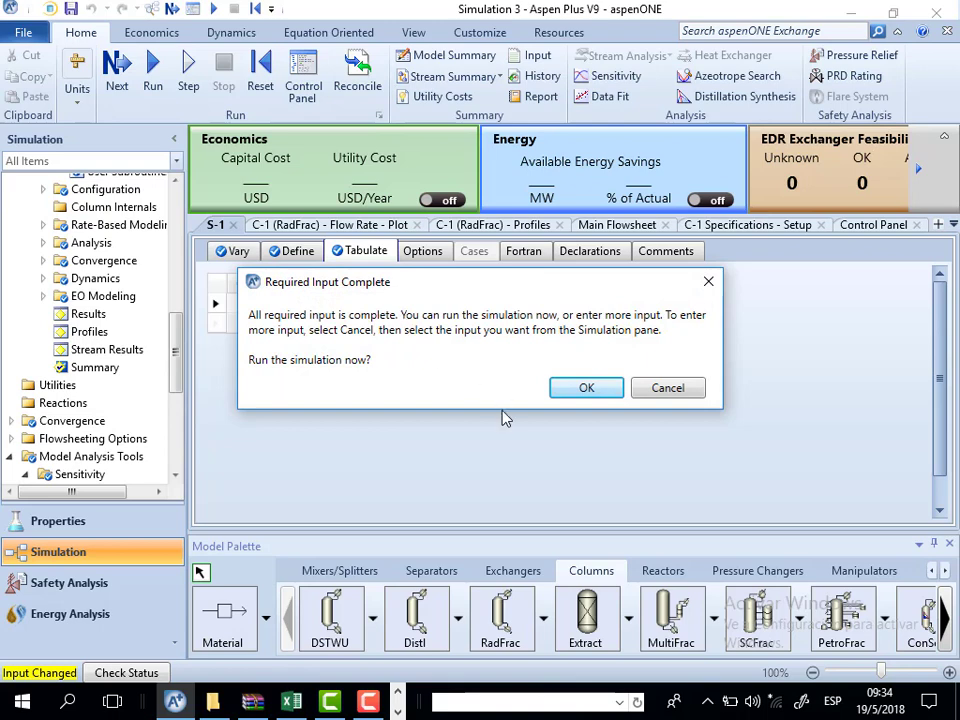
left_click(582, 388)
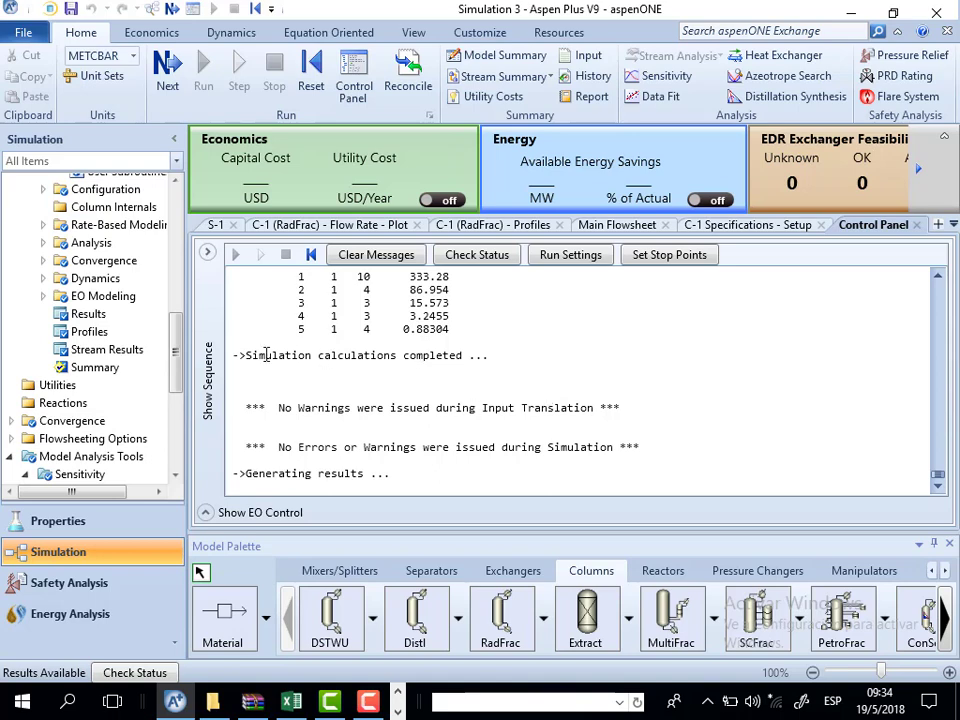
scroll(178, 345, "down", 2)
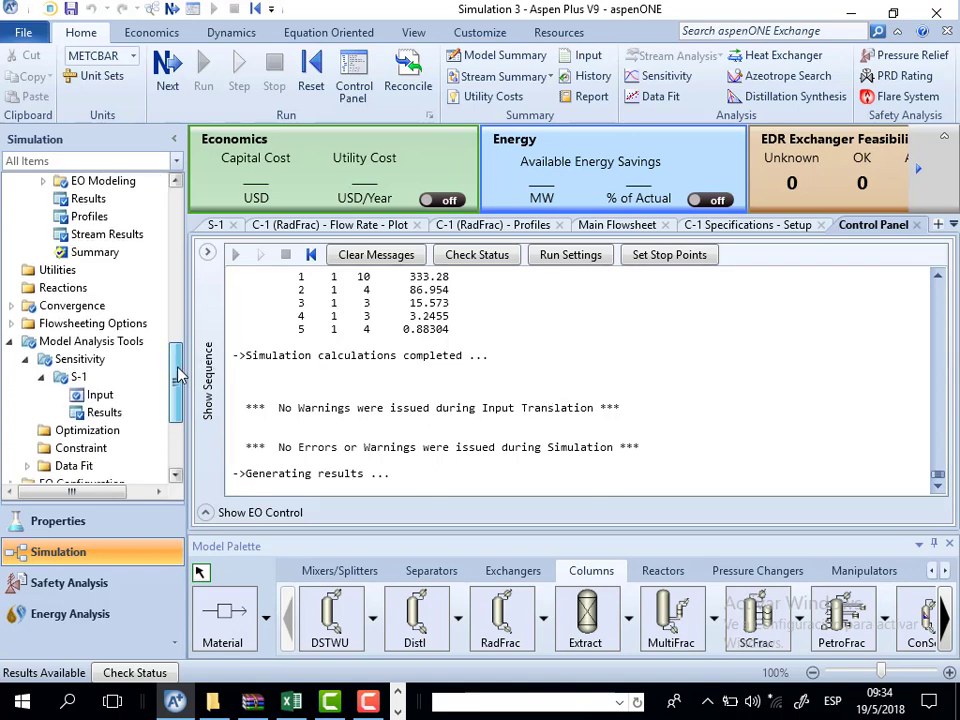
left_click(104, 413)
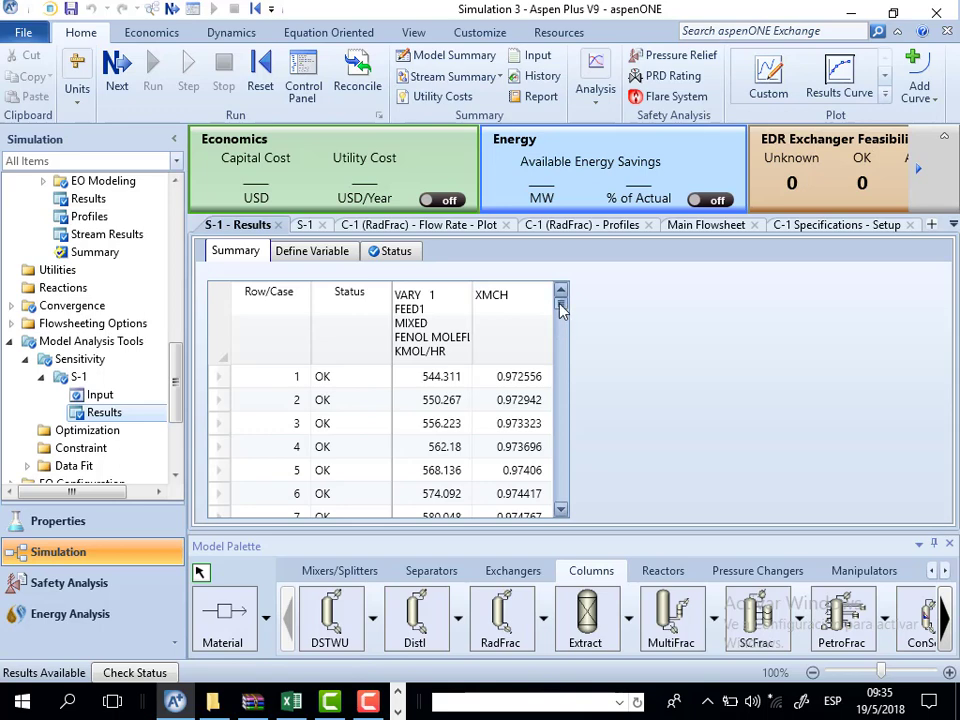
left_click(452, 360)
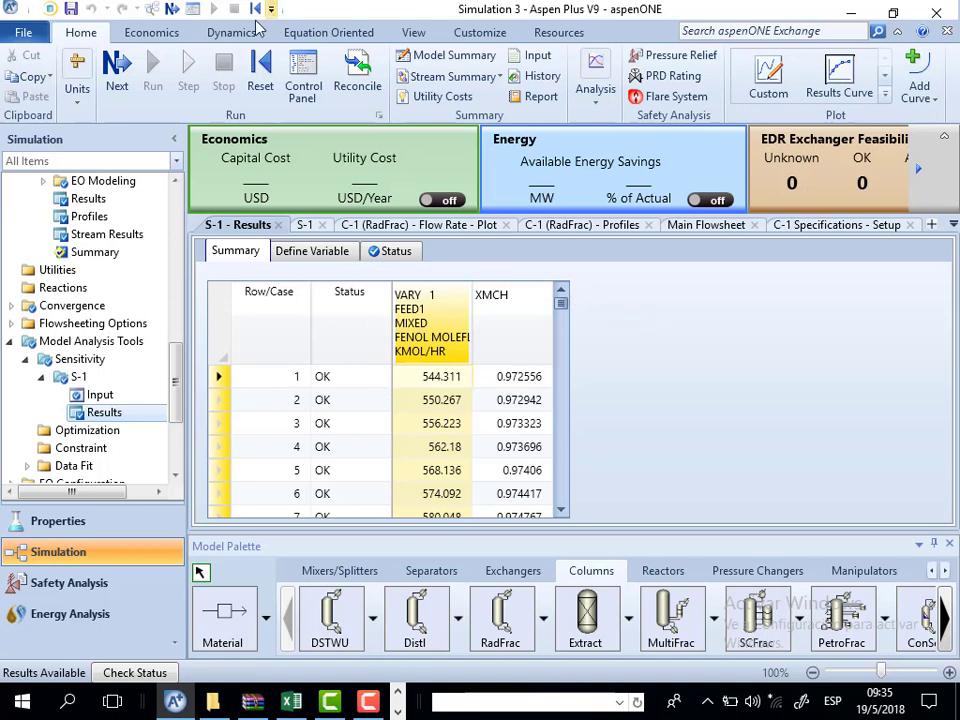
Look over the available unit sets and examine the units defined in the ENG set
left_click(70, 86)
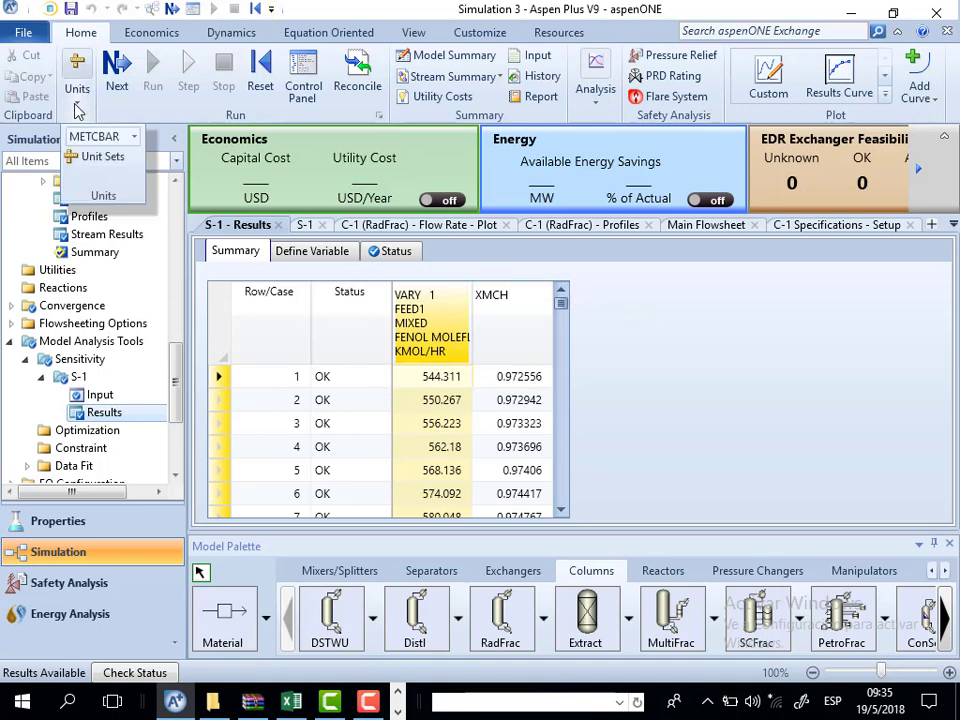
left_click(114, 158)
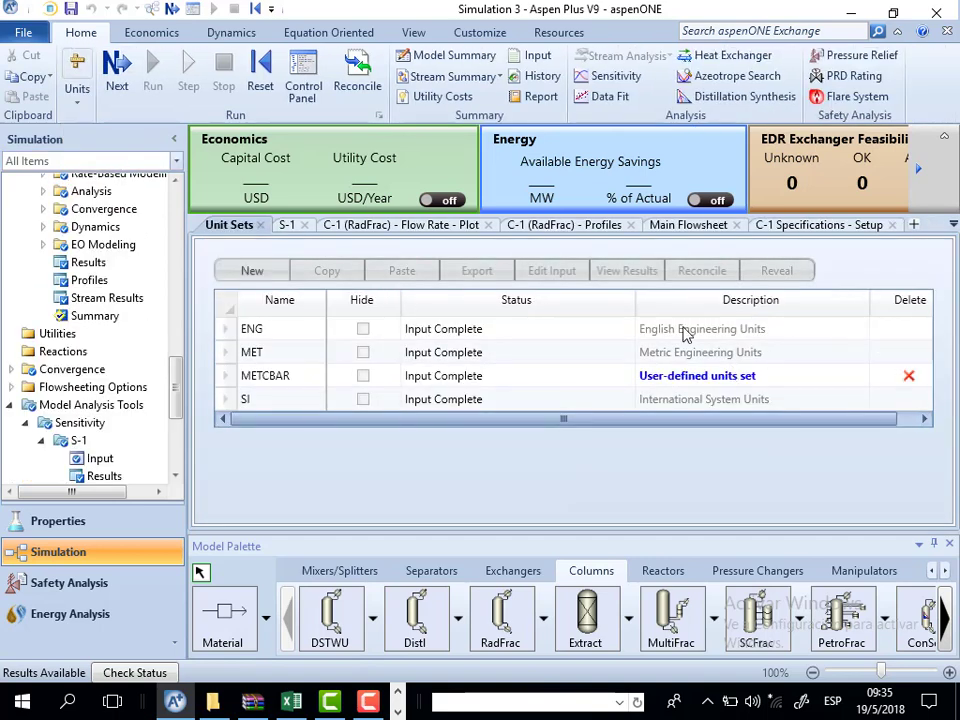
left_click(365, 338)
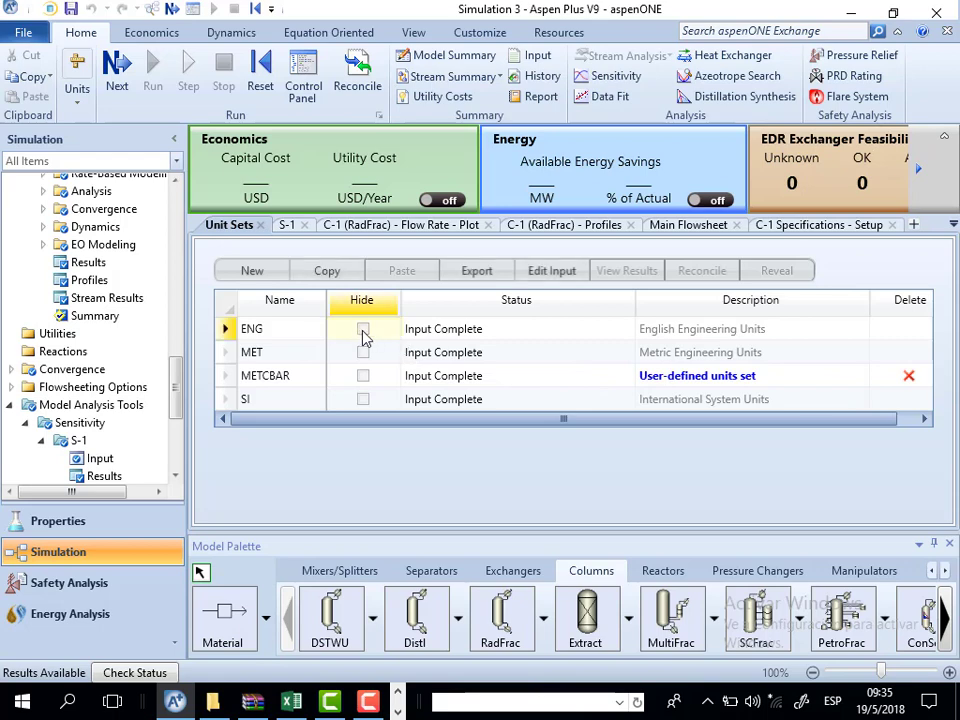
double_click(365, 338)
left_click(366, 330)
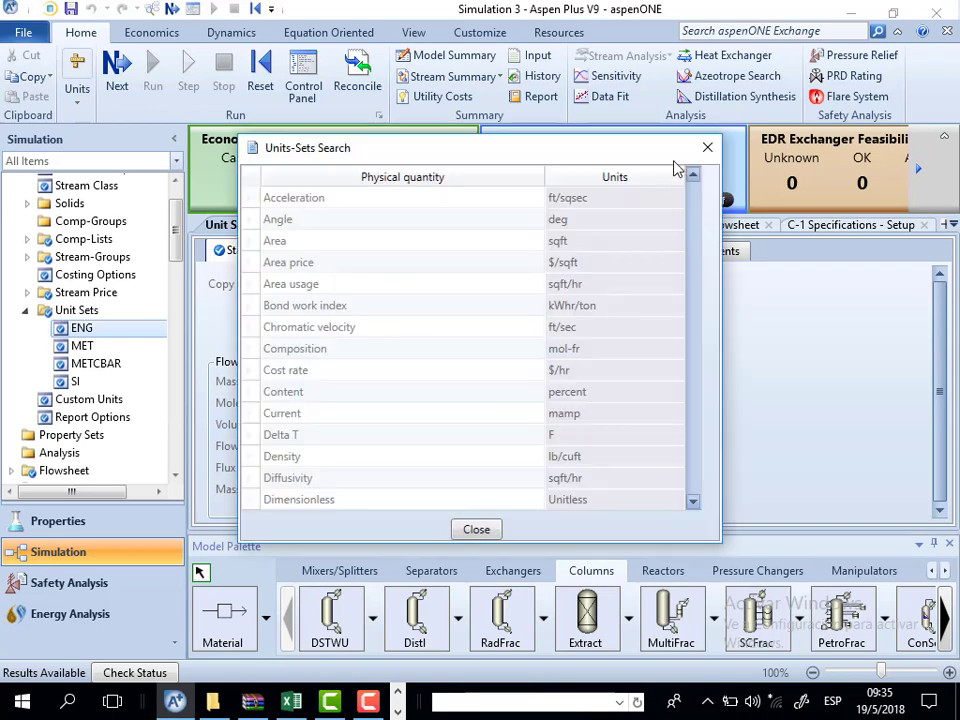
left_click(706, 149)
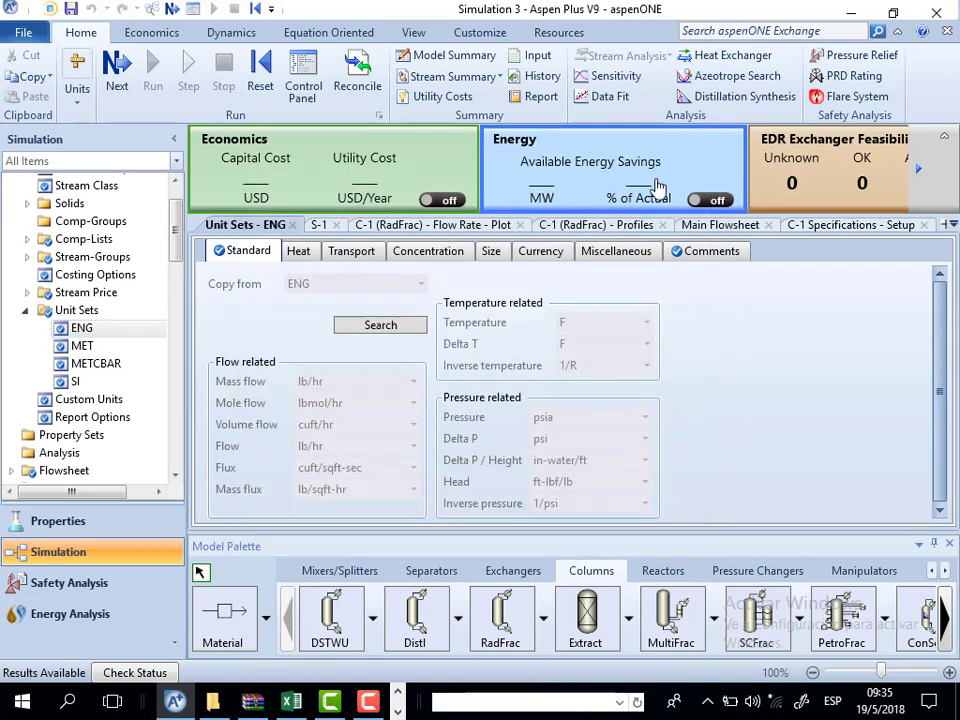
left_click(50, 311)
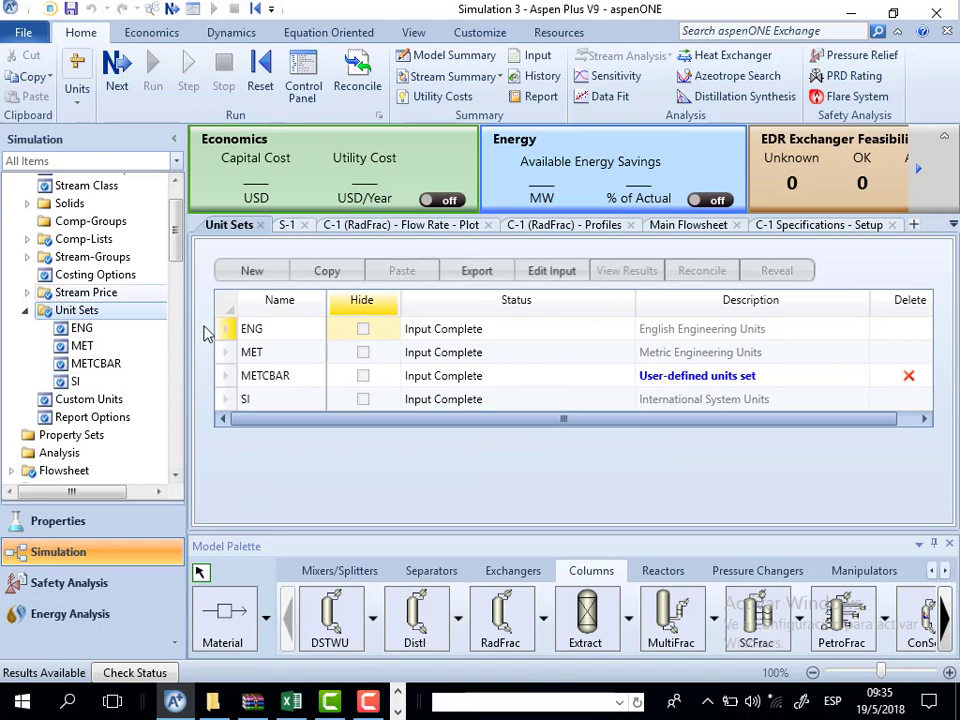
left_click(364, 338)
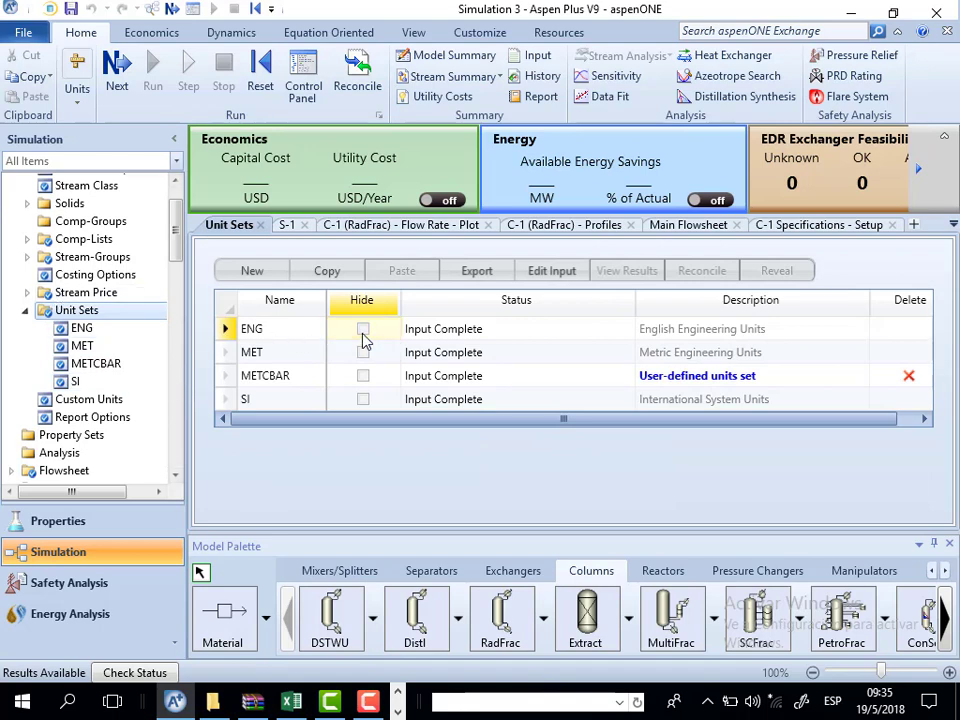
Return to the results table of sensitivity analysis S-1
left_click(25, 311)
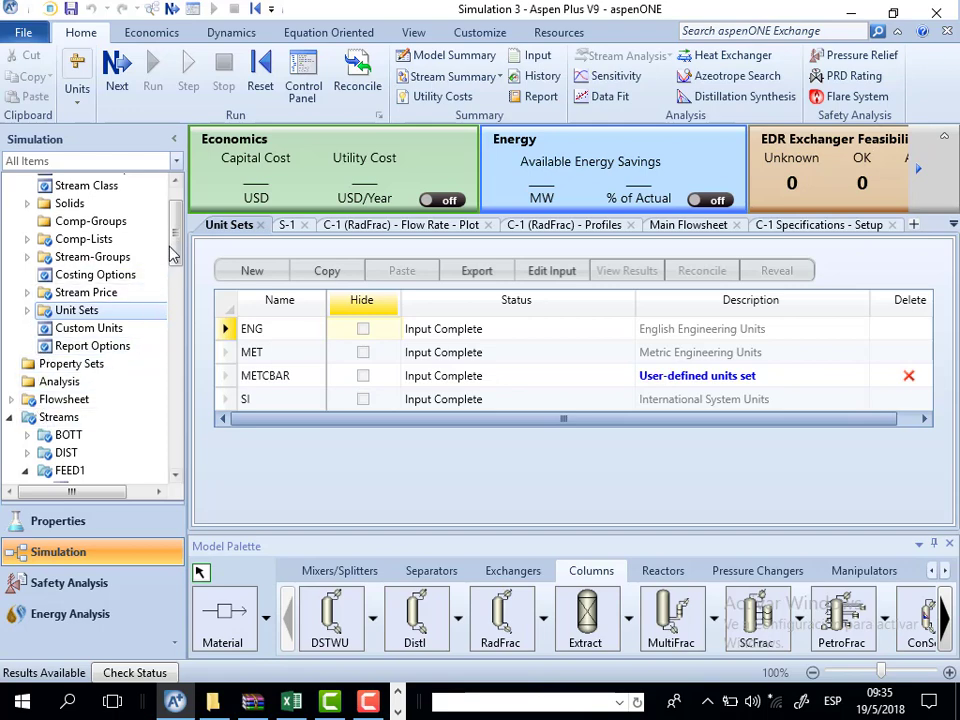
left_click_drag(175, 264, 175, 414)
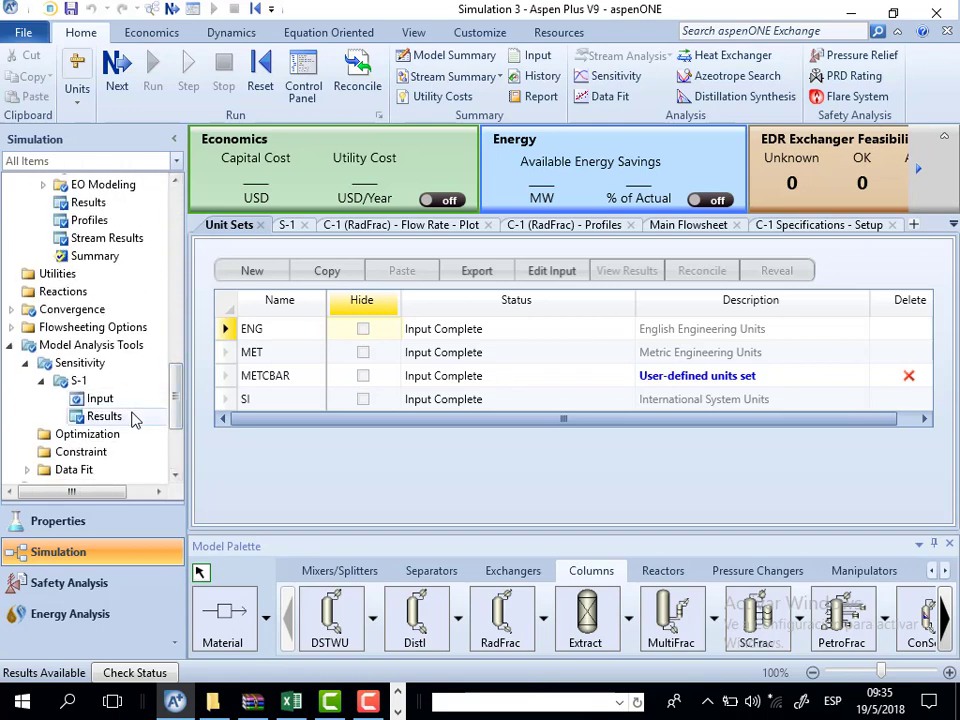
left_click(133, 414)
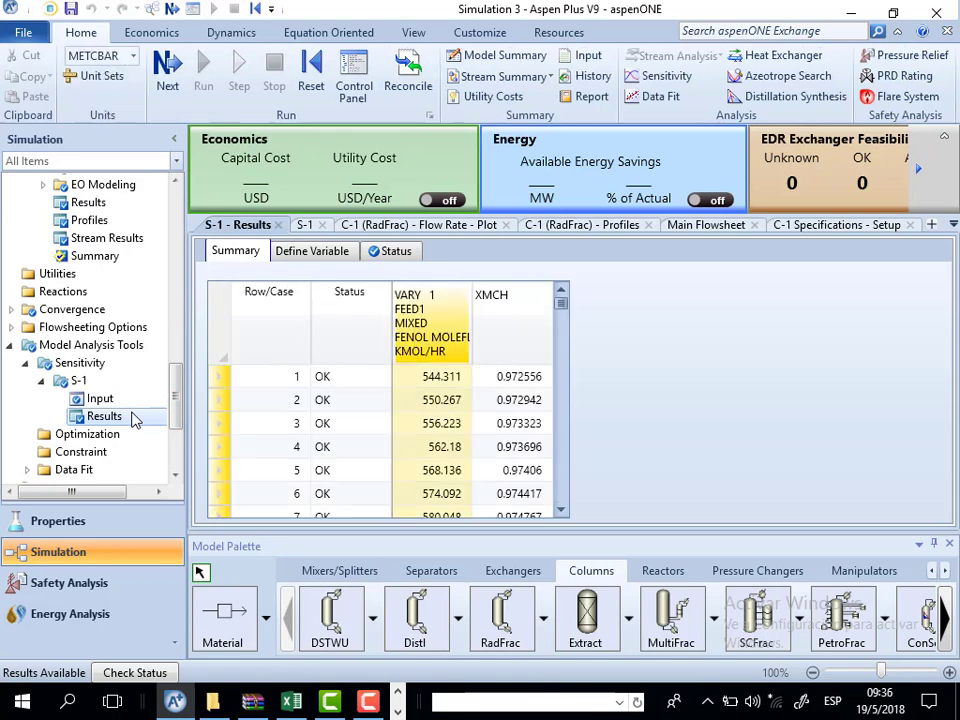
left_click(461, 384)
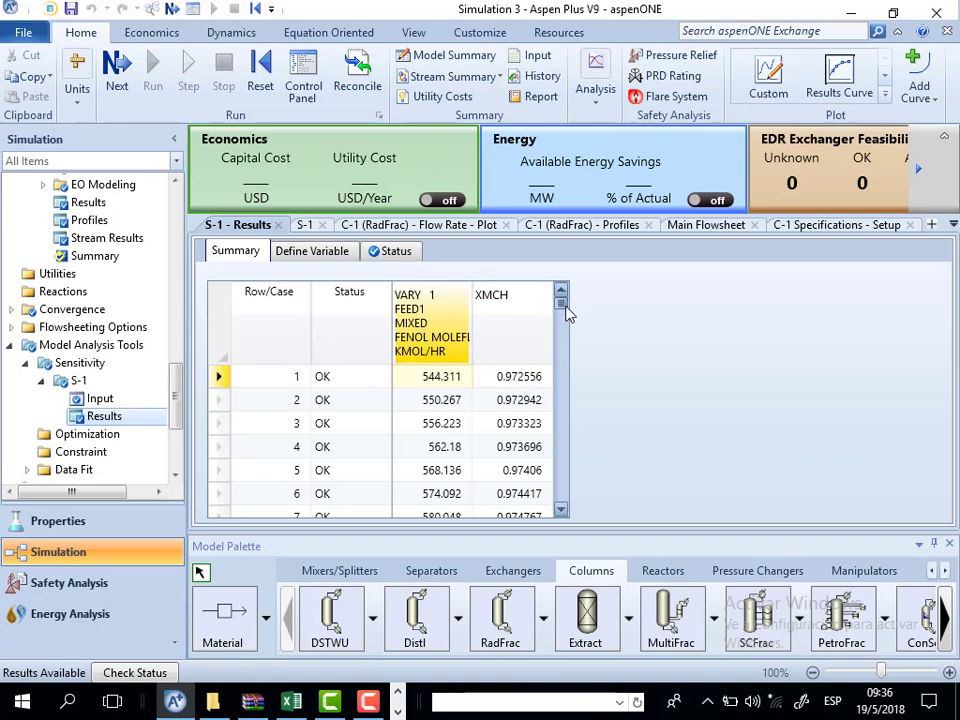
Examine how XMCH varies with the phenol mole flow of FEED1 across the S-1 result cases
left_click_drag(565, 305, 561, 386)
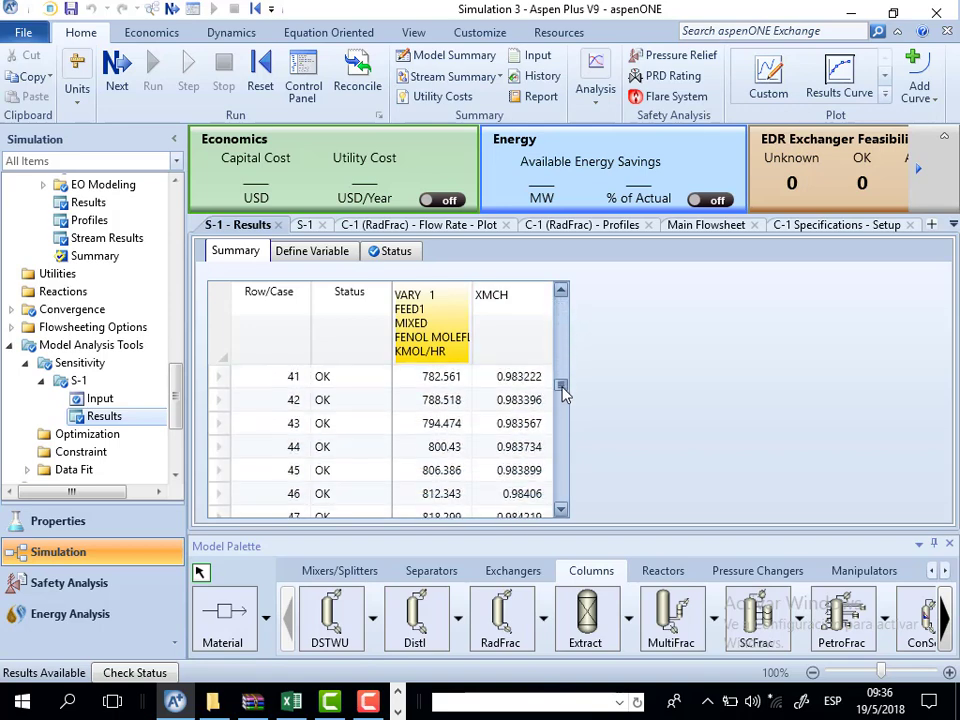
left_click(561, 511)
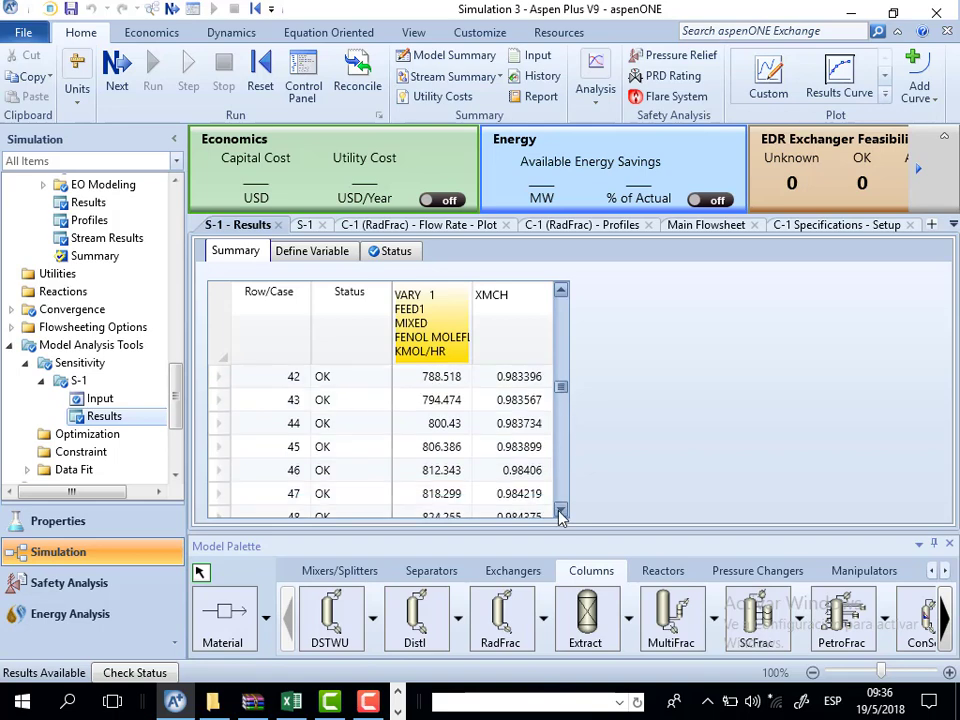
left_click(561, 511)
left_click(561, 511)
left_click(561, 511)
left_click(561, 511)
left_click(561, 511)
left_click(561, 511)
left_click(561, 511)
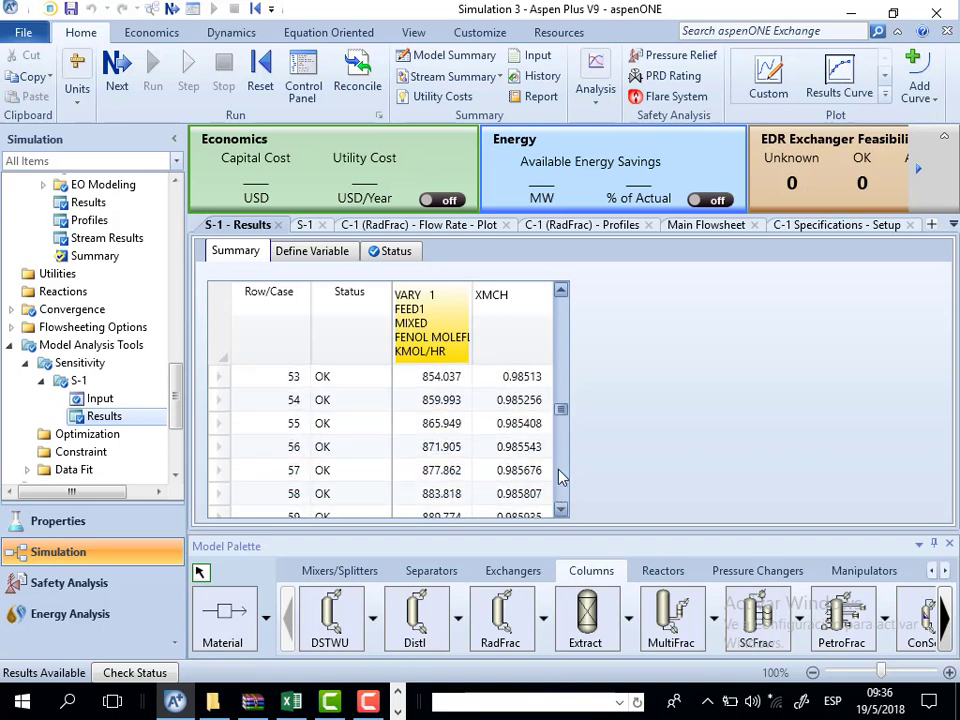
left_click_drag(563, 414, 557, 495)
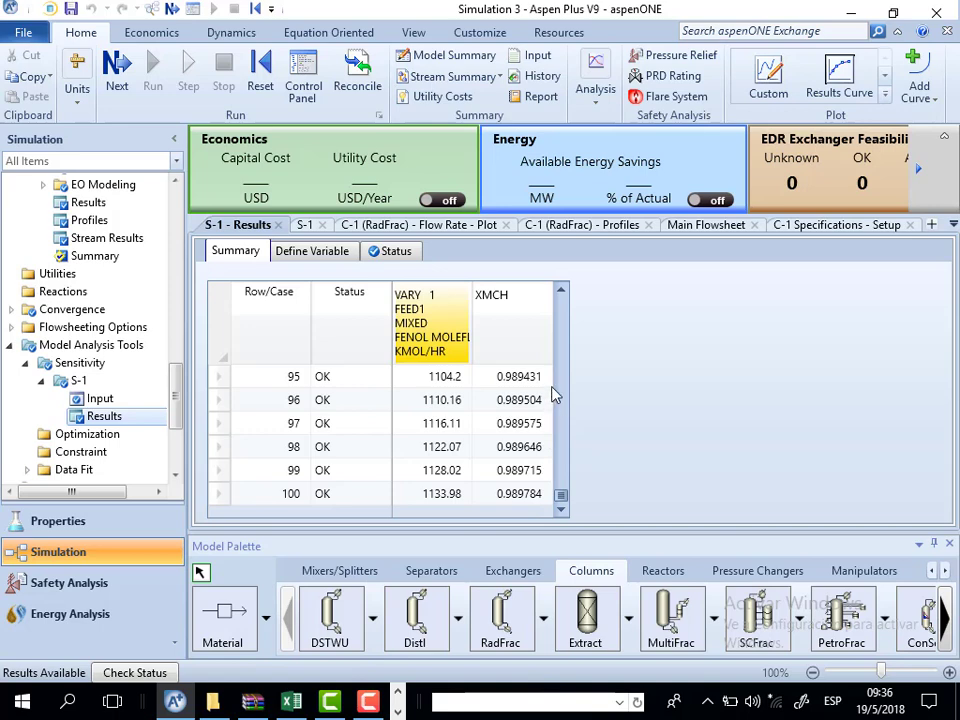
left_click(561, 290)
left_click(561, 290)
left_click(561, 292)
left_click(561, 292)
left_click(561, 292)
left_click(561, 292)
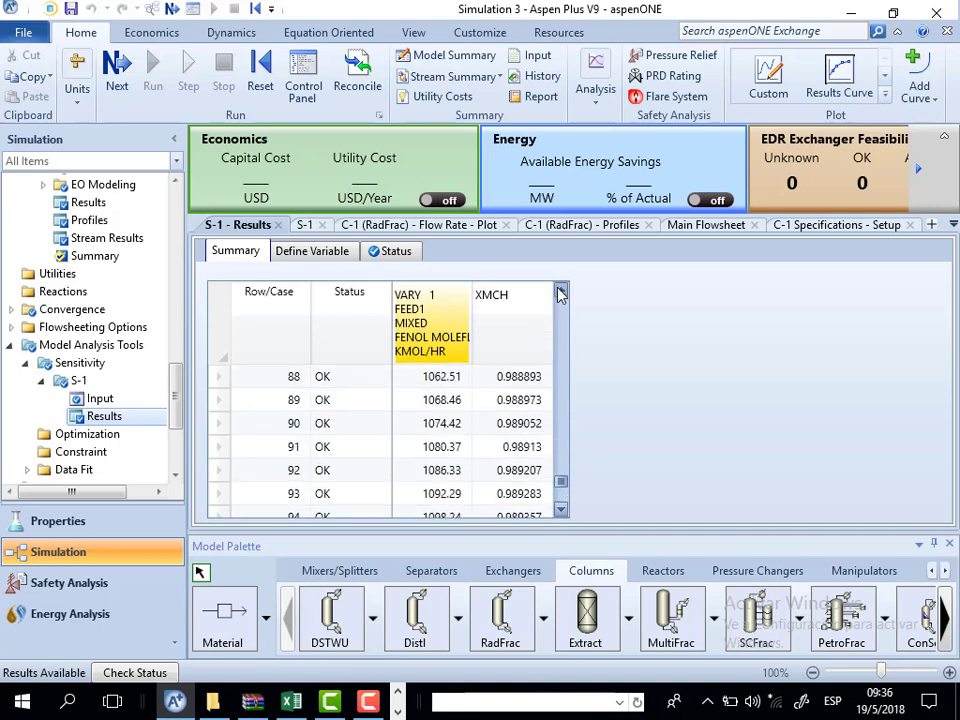
left_click(561, 292)
left_click(561, 292)
left_click(561, 292)
left_click(561, 292)
left_click(561, 292)
left_click(561, 292)
left_click(561, 292)
left_click(561, 292)
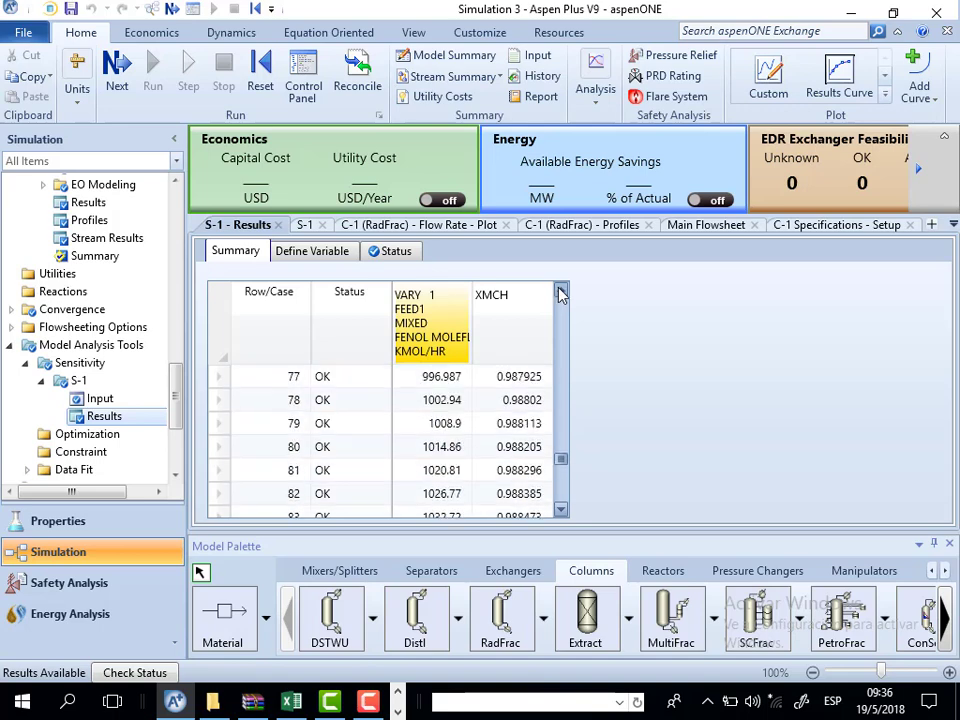
left_click(561, 292)
left_click(561, 292)
left_click(561, 292)
left_click(561, 292)
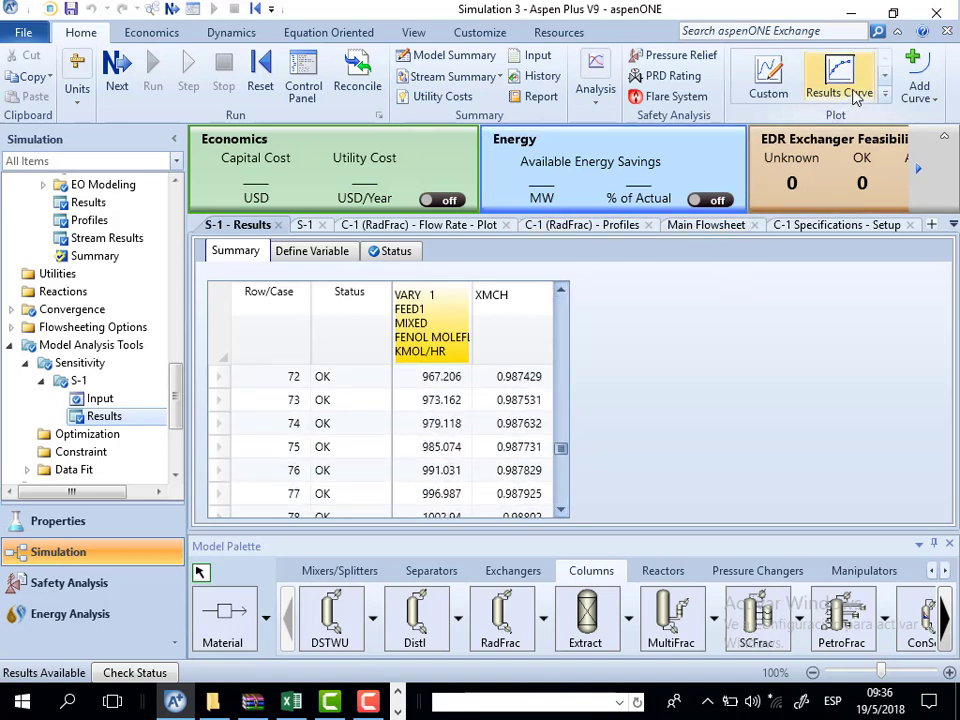
Plot the S-1 results curve with XMCH against the FENOL mole flow of FEED1 on the X axis
left_click(884, 96)
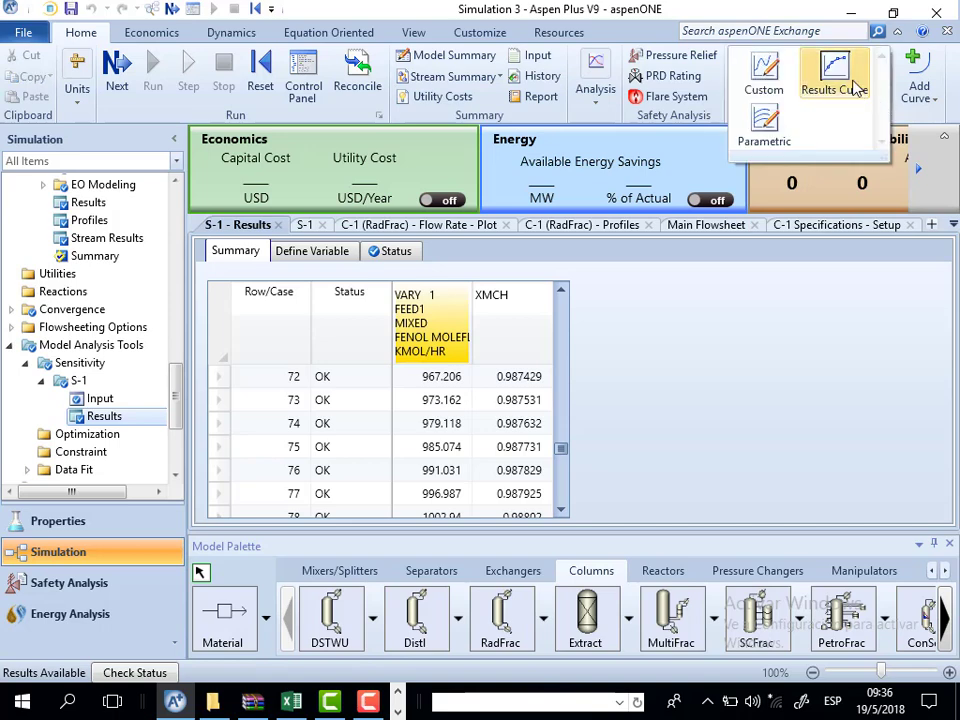
left_click(852, 84)
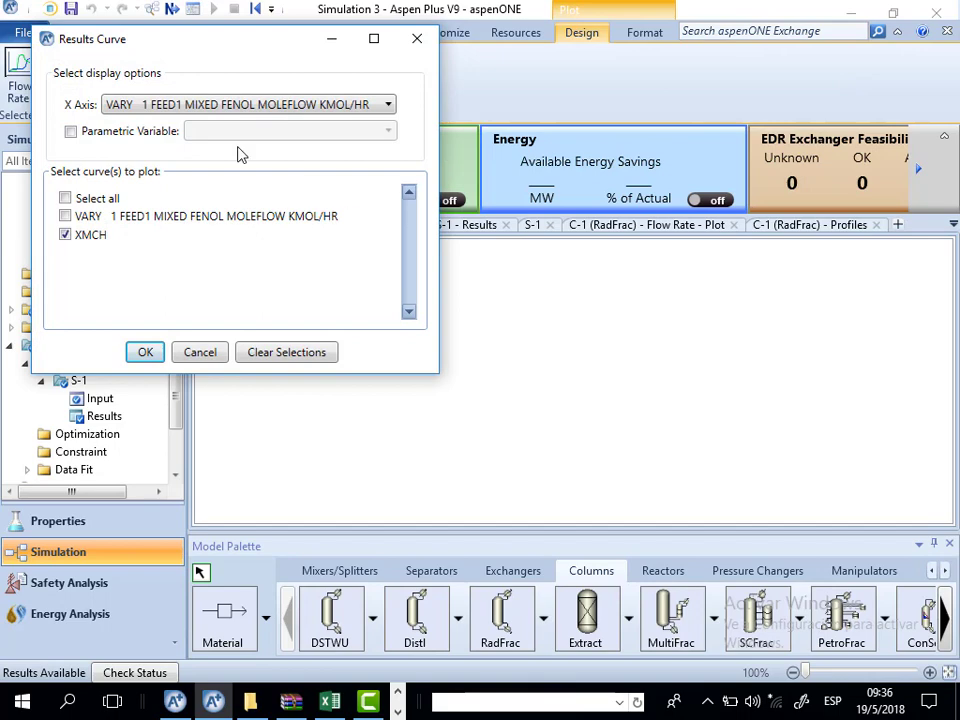
left_click(145, 350)
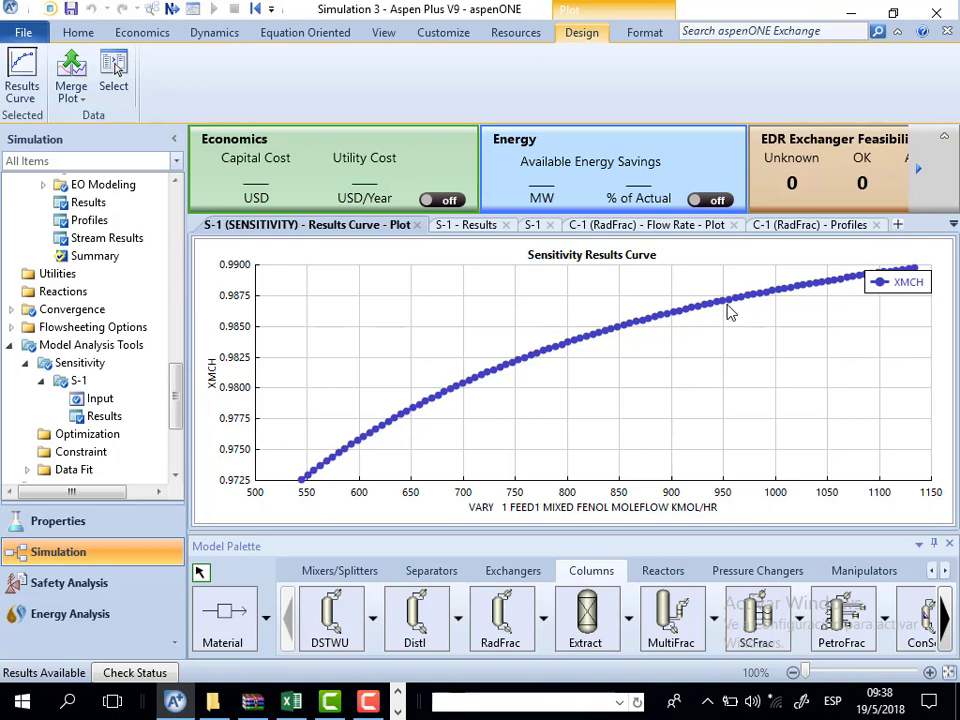
mouse_move(175, 393)
left_mouse_down()
mouse_move(178, 439)
mouse_move(177, 372)
mouse_move(177, 389)
left_mouse_up()
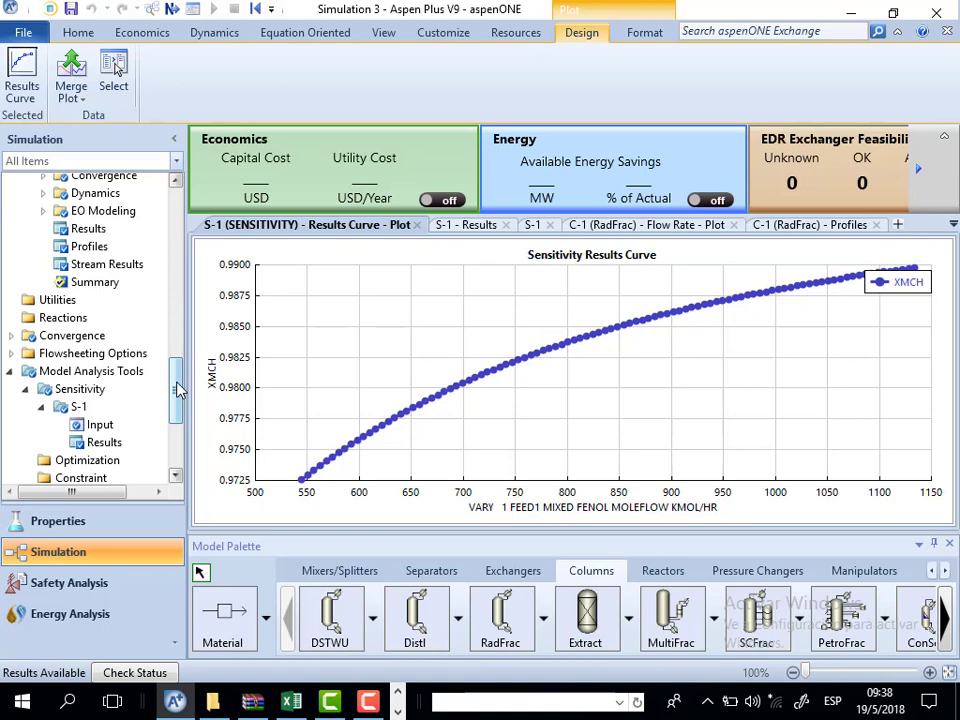
left_click(366, 703)
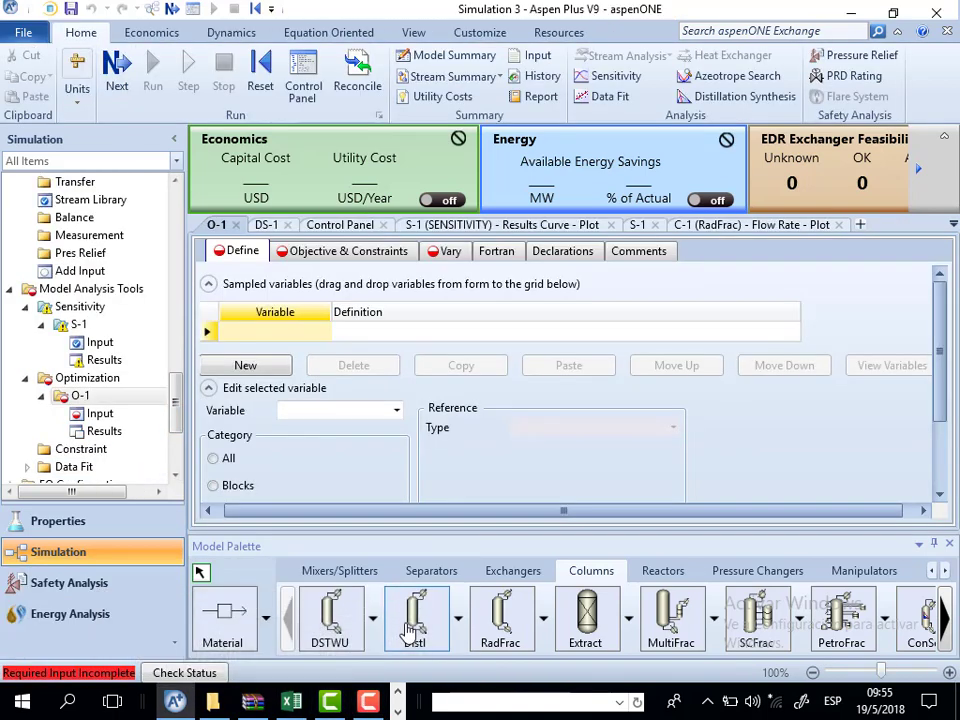
left_click(368, 703)
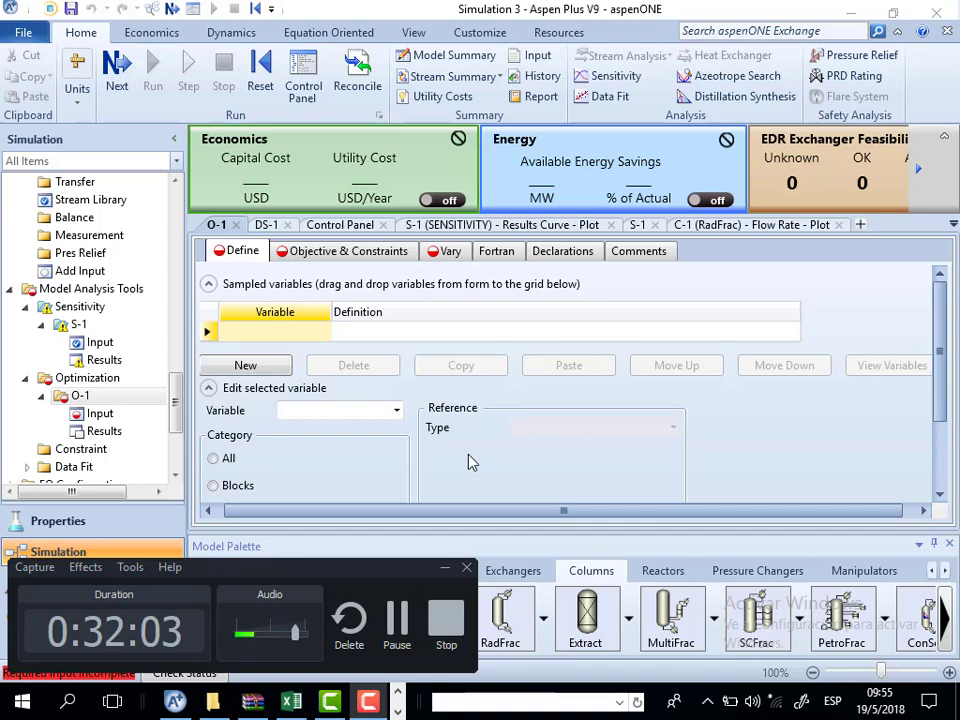
Open the flowsheet design specification DS-1 and examine how its sampled variable XMCH is defined
left_click_drag(181, 401, 178, 337)
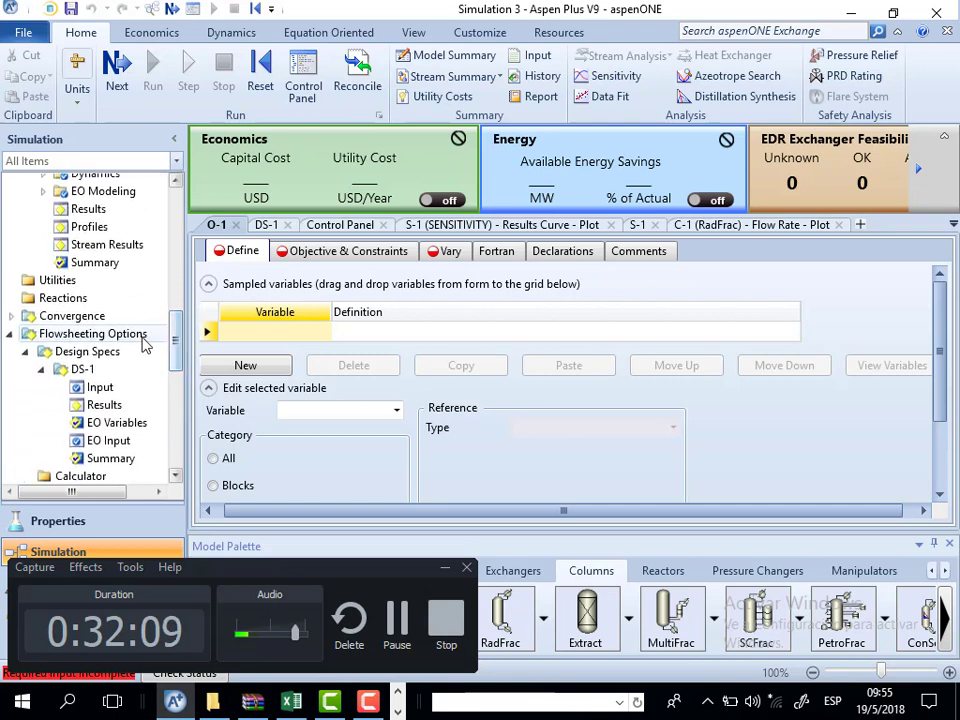
left_click(12, 334)
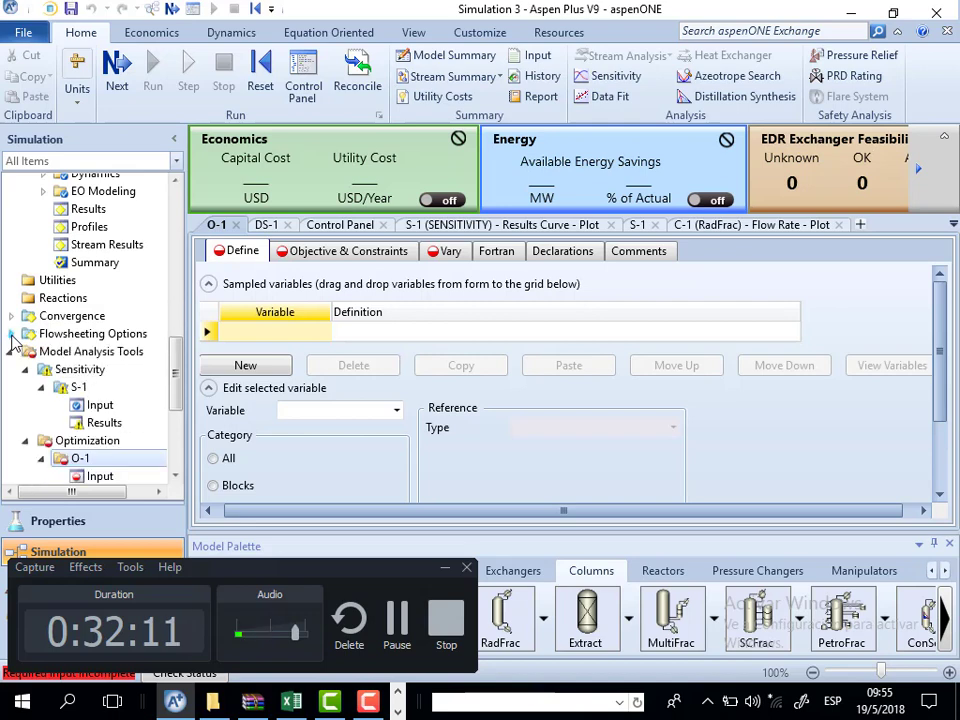
left_click(445, 568)
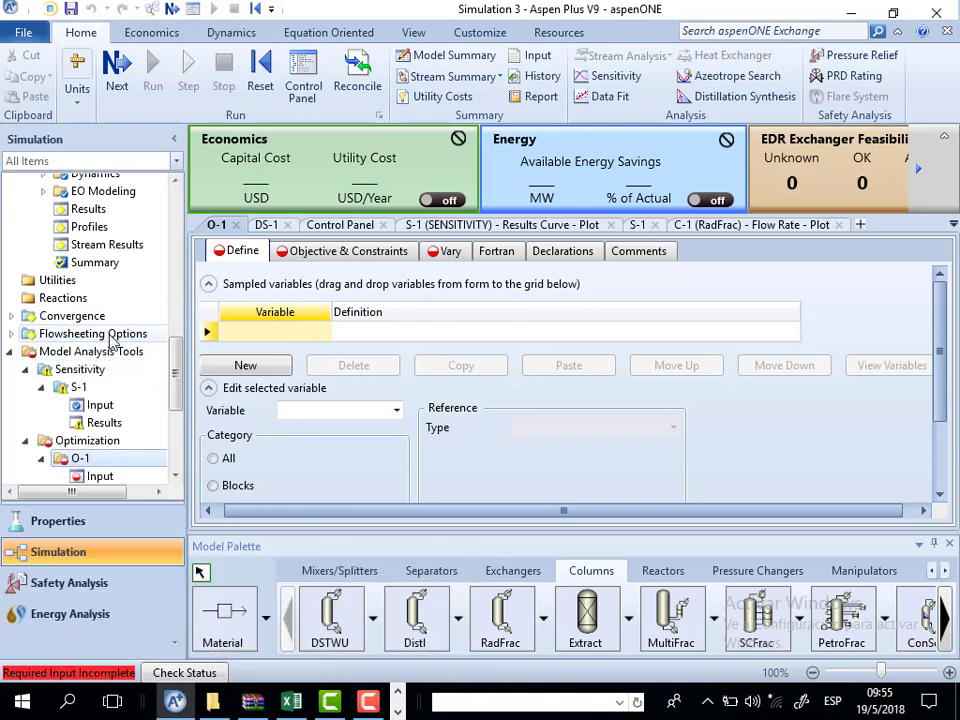
left_click(12, 334)
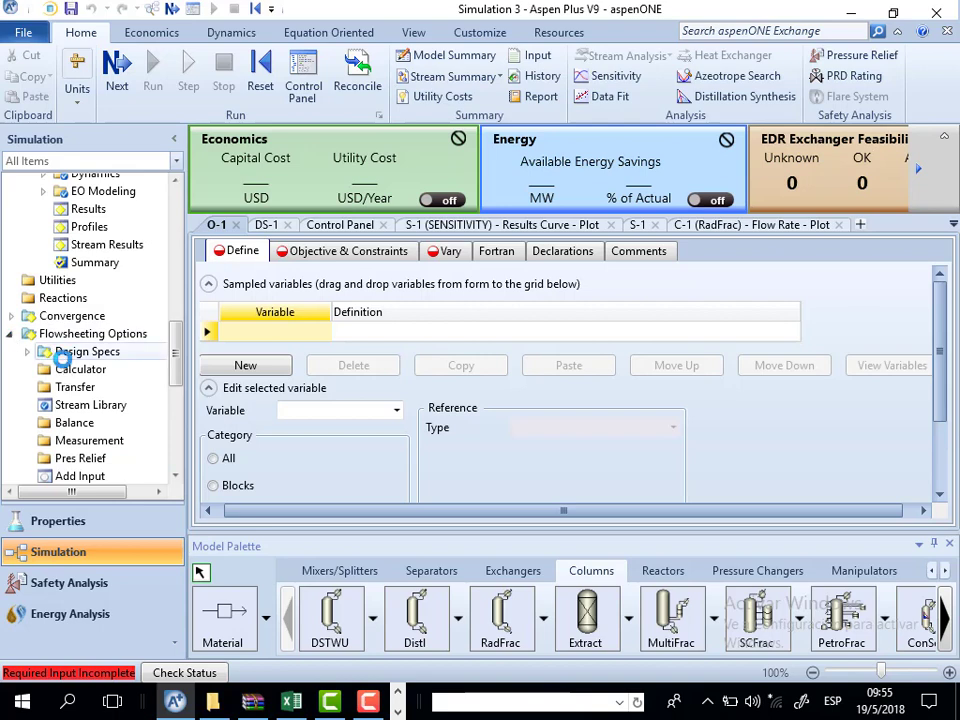
left_click(86, 352)
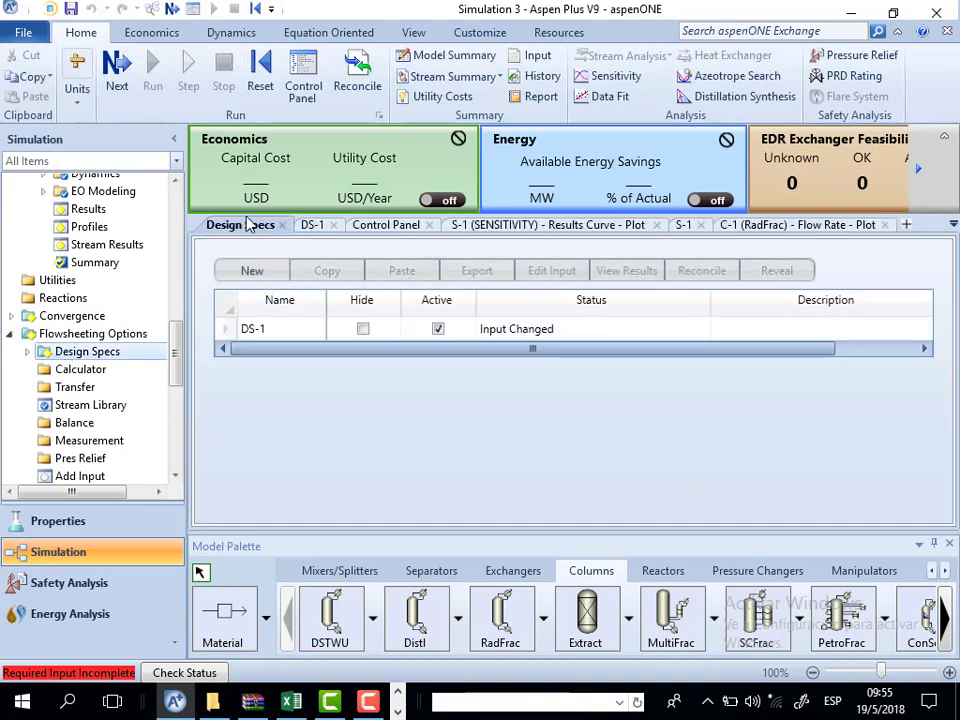
left_click(275, 333)
double_click(275, 333)
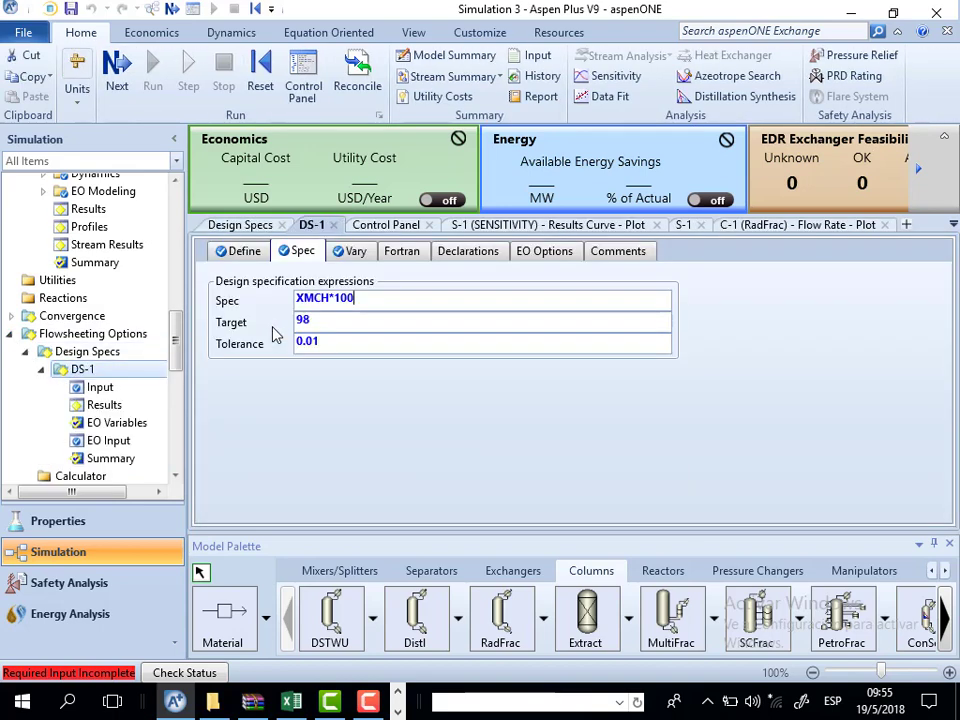
left_click(242, 252)
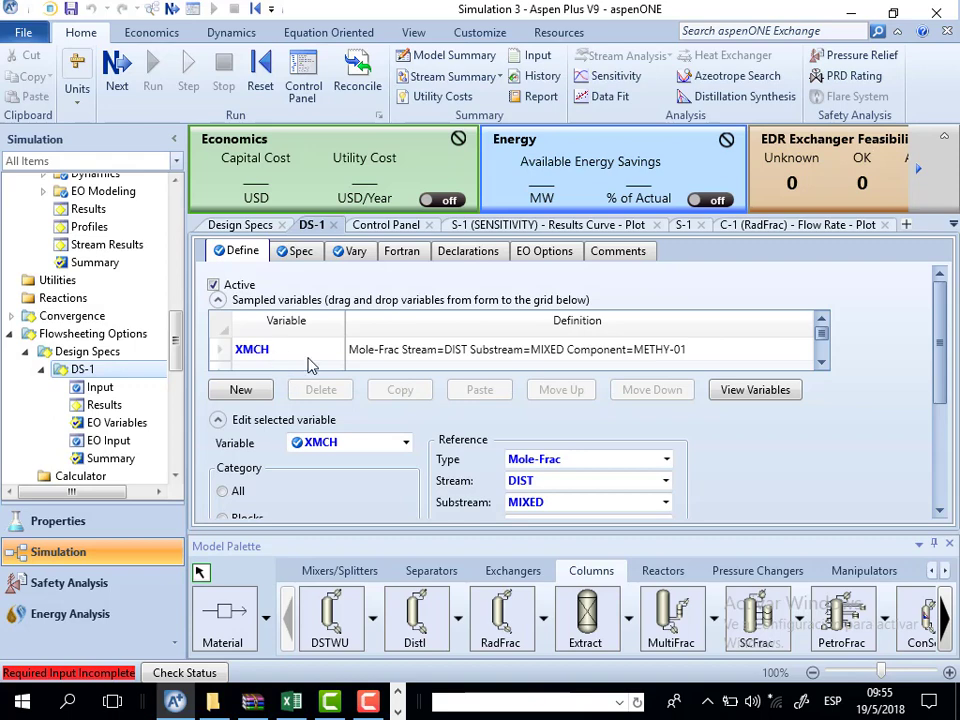
left_click_drag(938, 320, 936, 368)
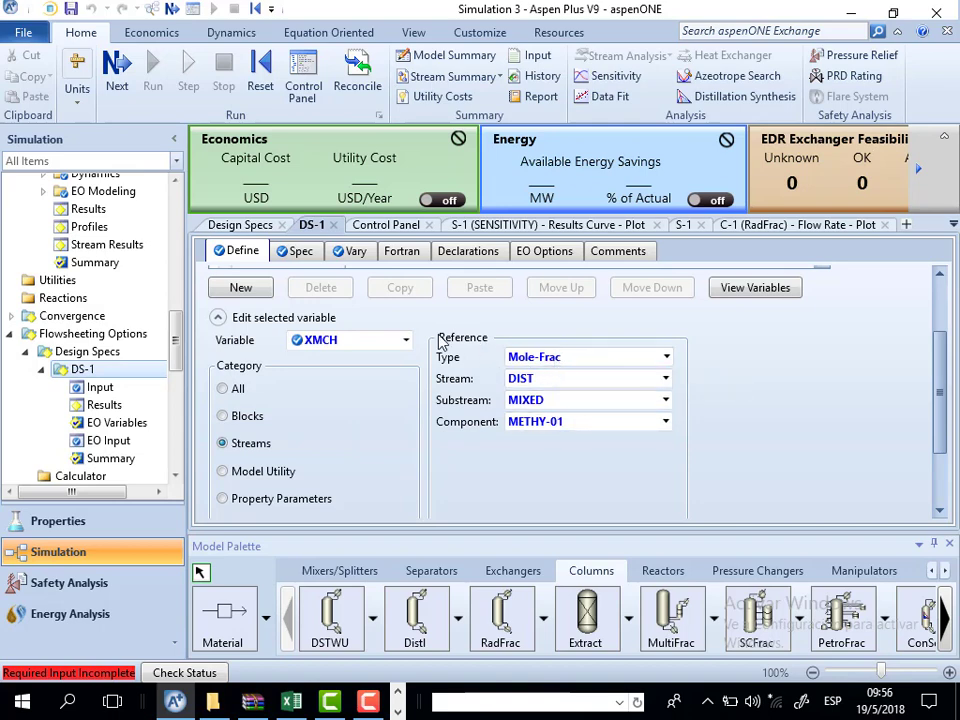
Examine the spec expression, target and tolerance of DS-1, along with its manipulated variable and limits
left_click(297, 251)
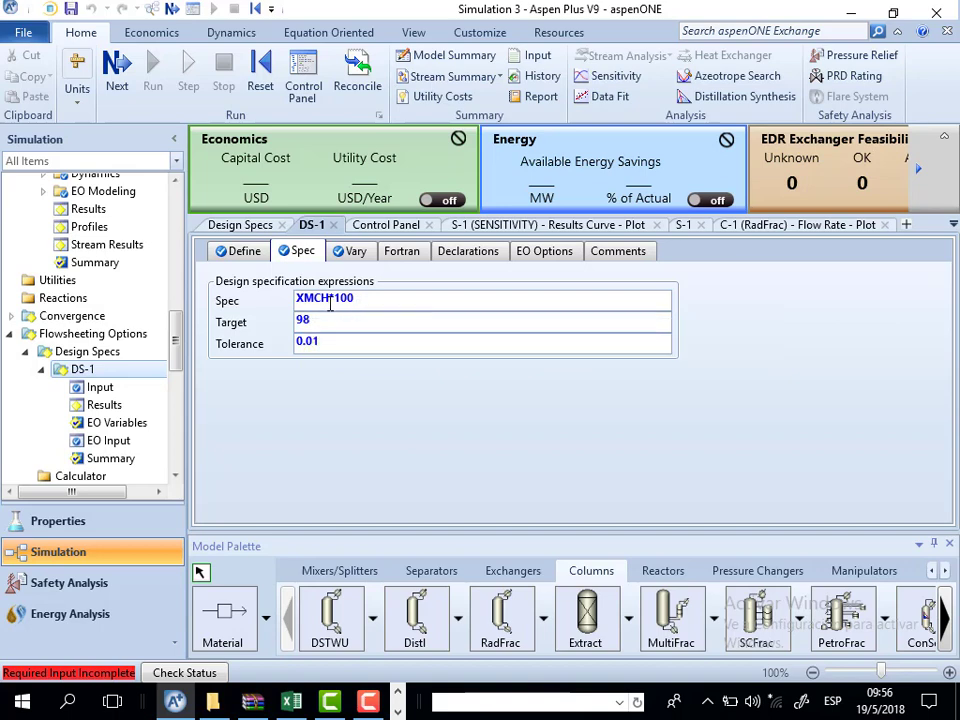
left_click_drag(296, 299, 329, 300)
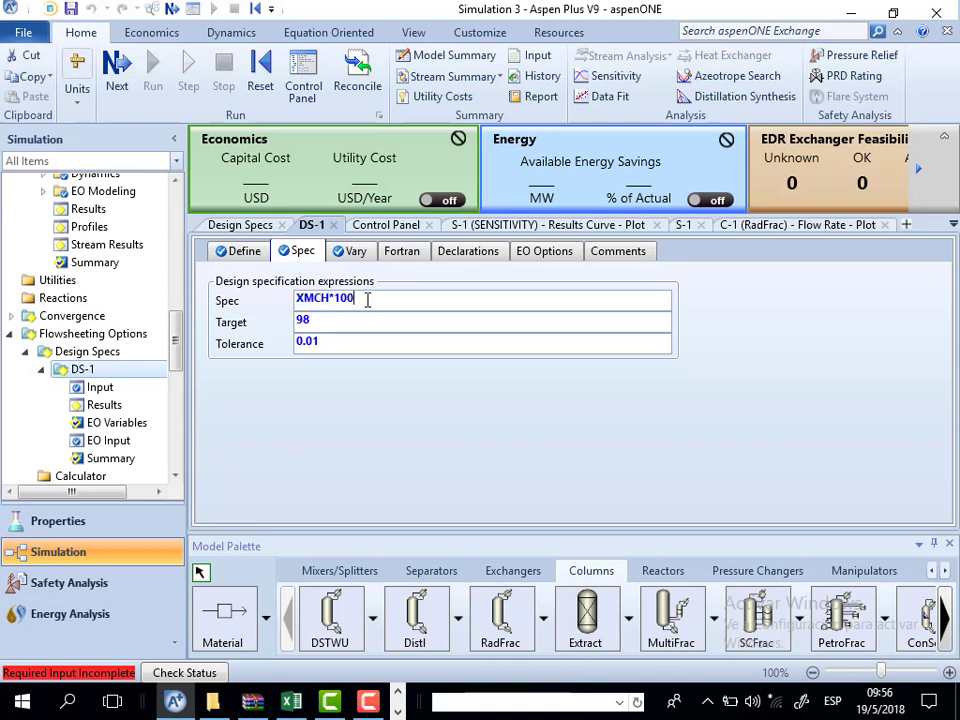
left_click(358, 300)
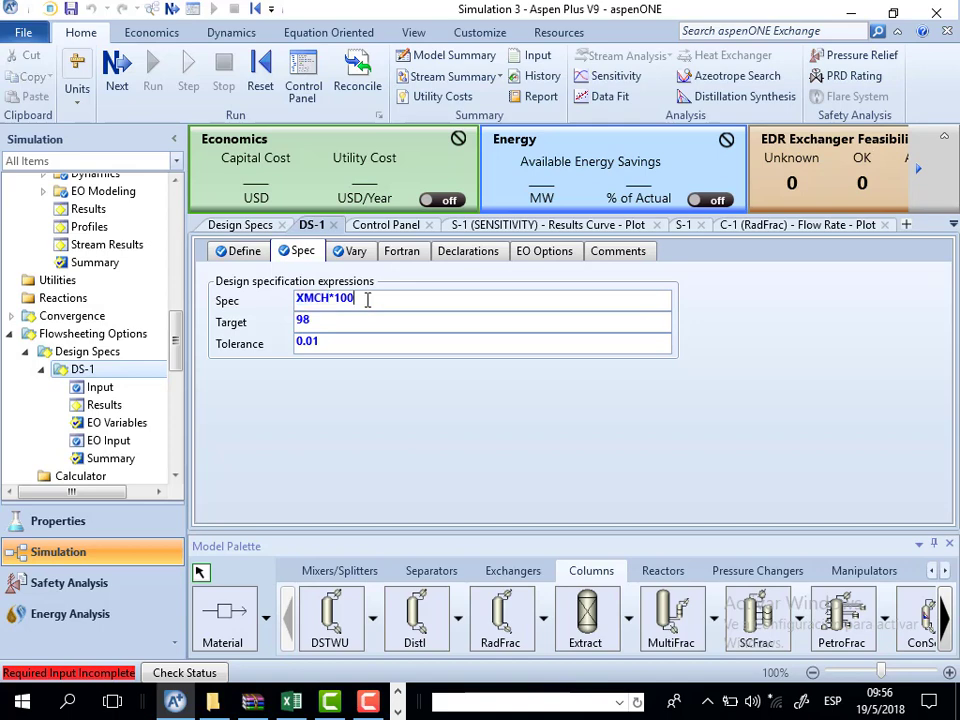
left_click(317, 320)
left_click(328, 342)
left_click(352, 256)
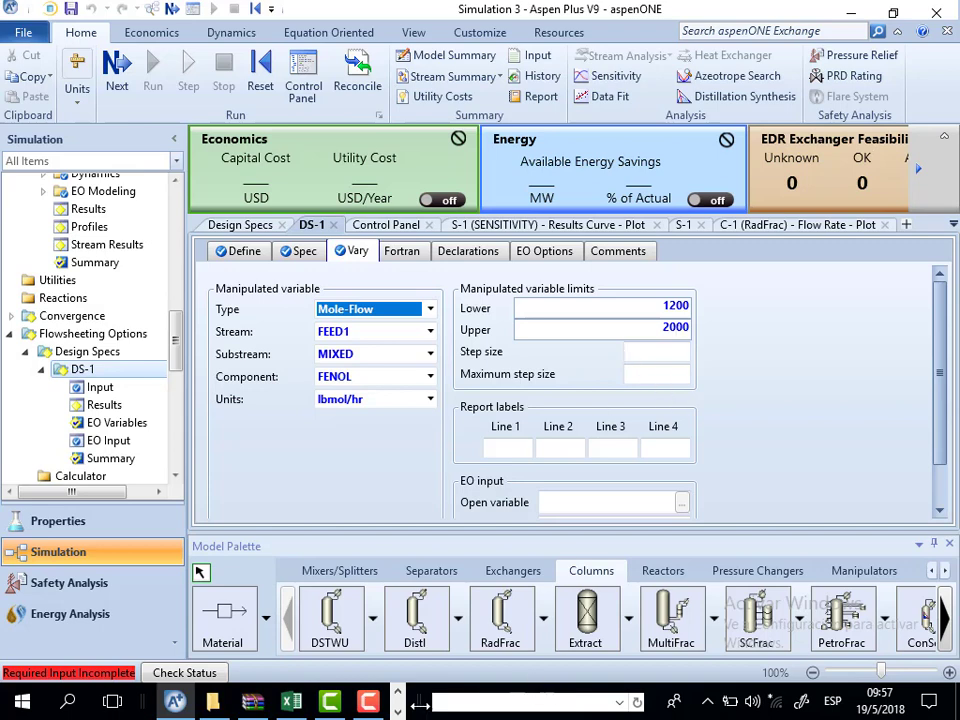
left_click(372, 706)
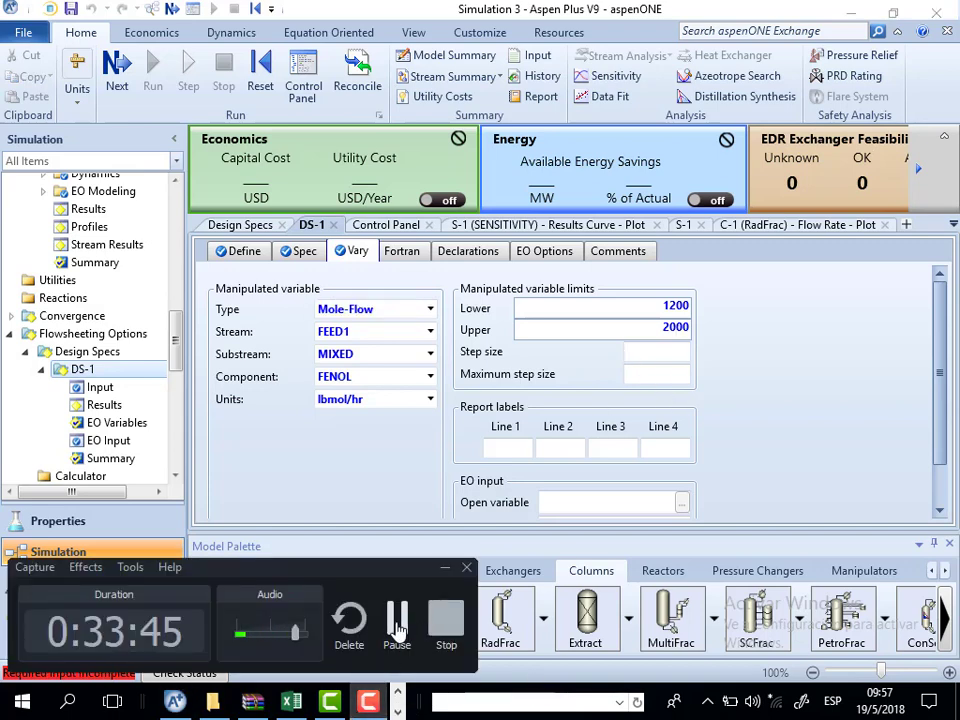